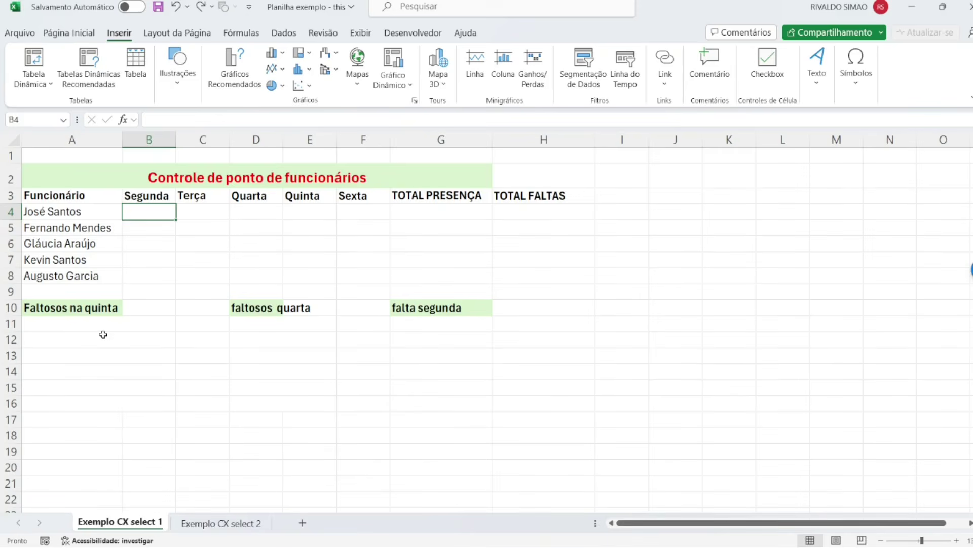
# Step: Insert a checkbox in cell B4 under Segunda
pyautogui.click(152, 226)
pyautogui.click(154, 213)
pyautogui.click(87, 35)
pyautogui.click(124, 35)
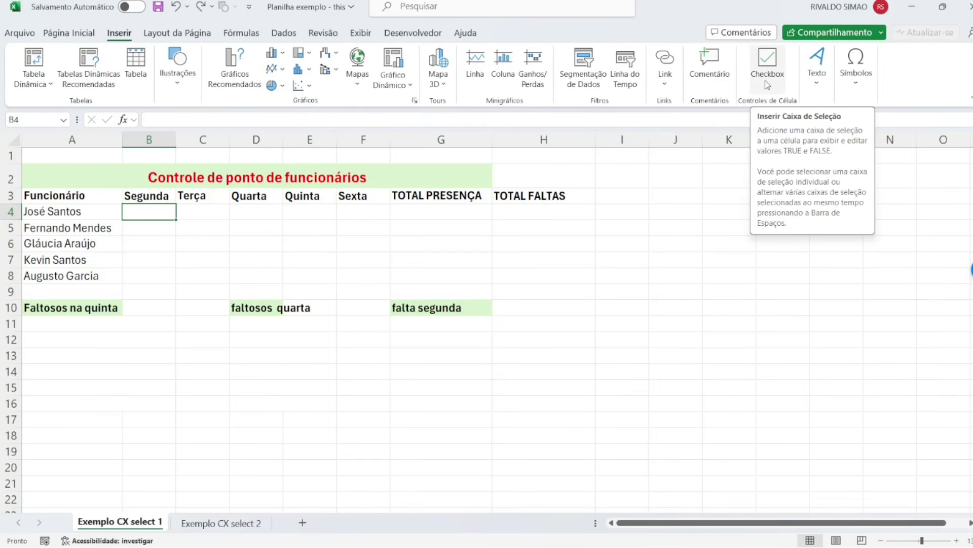
pyautogui.click(159, 248)
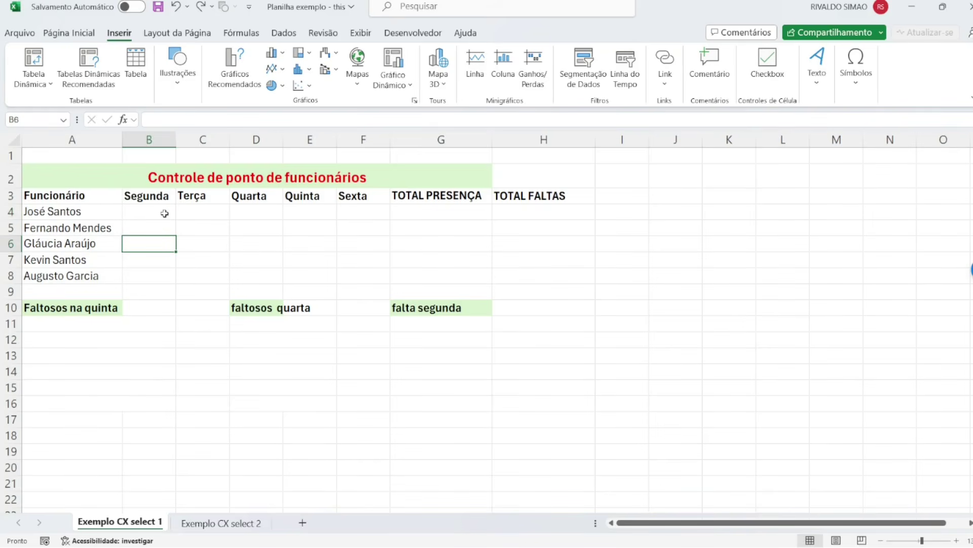
pyautogui.click(165, 214)
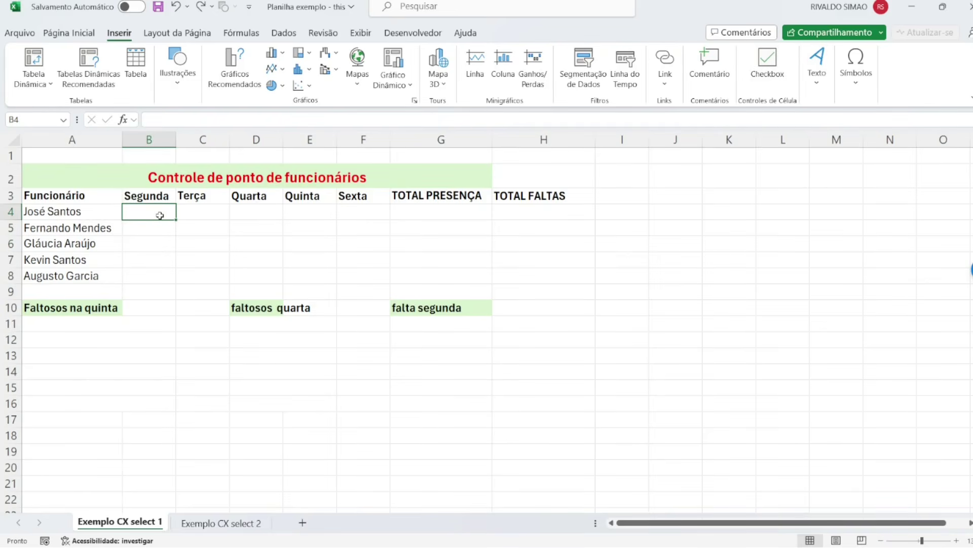
pyautogui.click(771, 71)
pyautogui.click(156, 231)
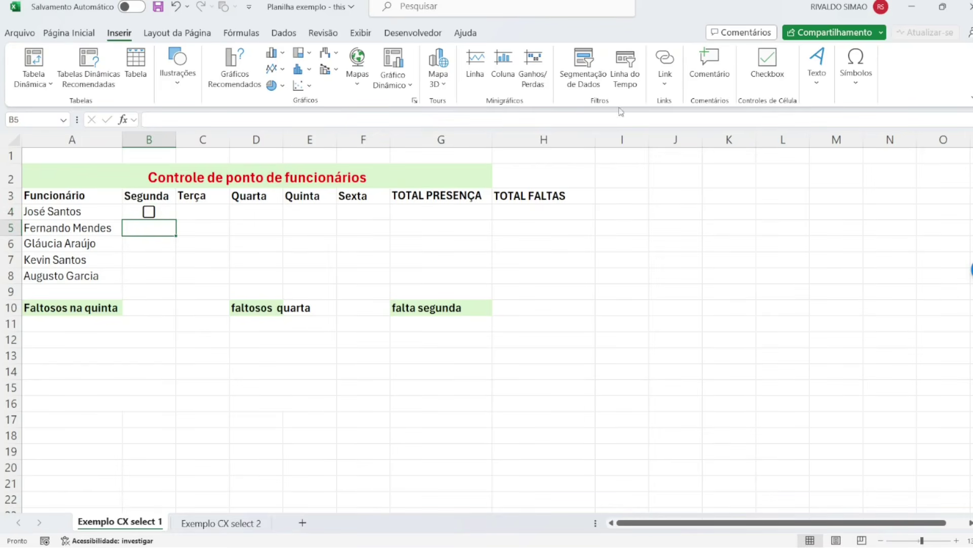
# Step: Fill the B4 checkbox down to row 8 and across through the Sexta column, covering B4:F8
pyautogui.click(170, 212)
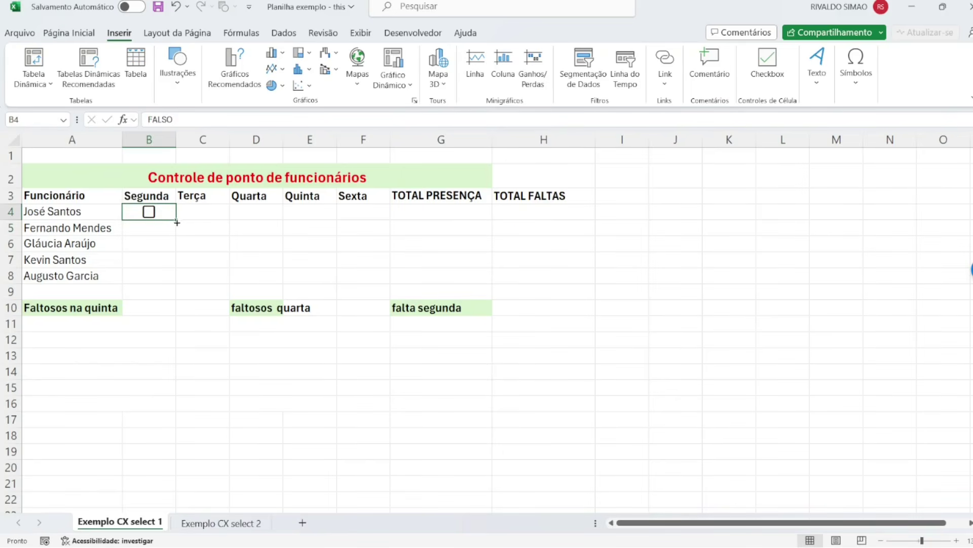
pyautogui.moveTo(177, 221); pyautogui.dragTo(176, 280)
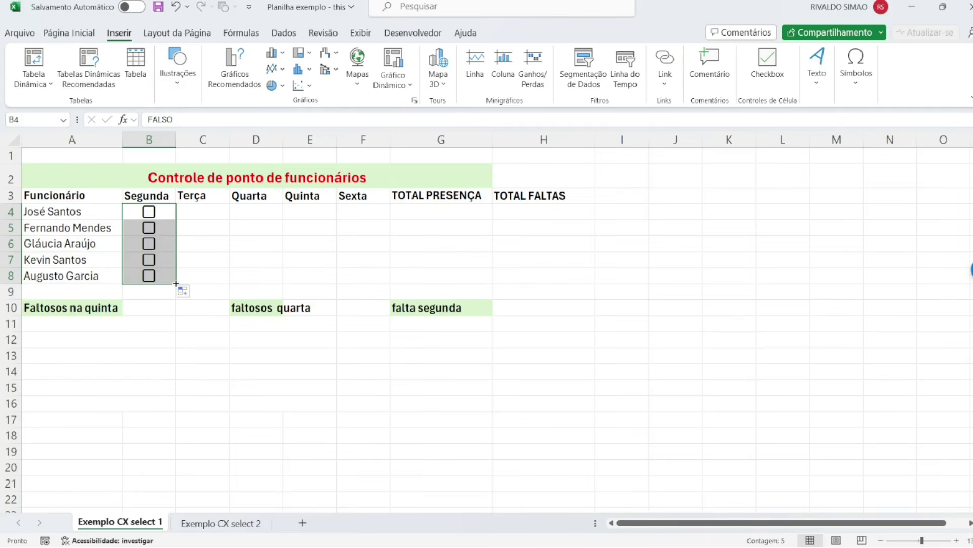
pyautogui.moveTo(176, 283); pyautogui.dragTo(392, 285)
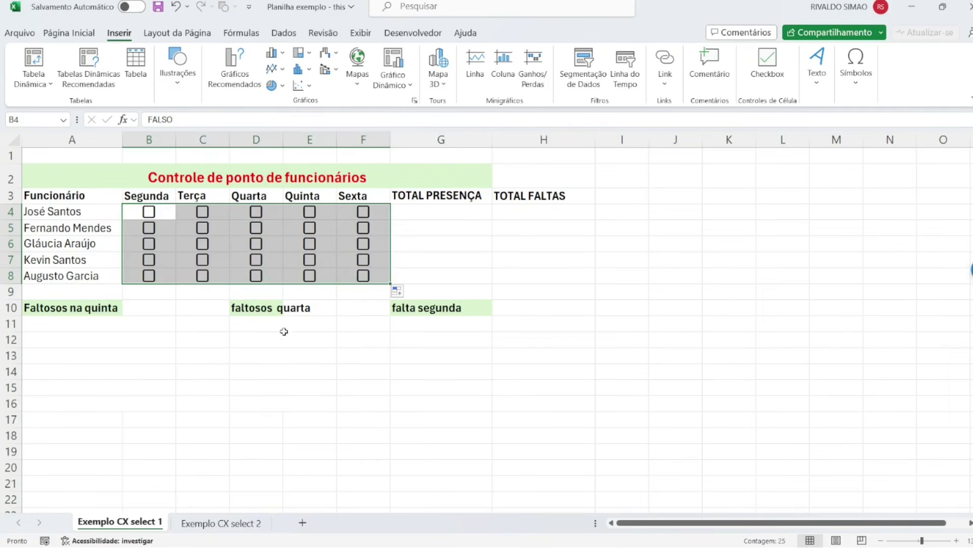
pyautogui.hotkey('ctrl', 'z')
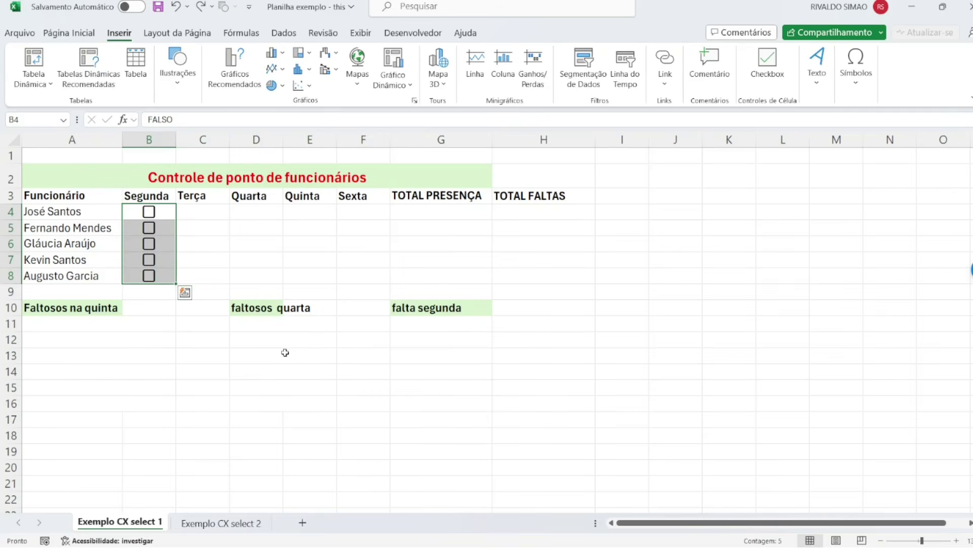
pyautogui.click(167, 339)
pyautogui.moveTo(167, 211); pyautogui.dragTo(168, 276)
pyautogui.moveTo(176, 283); pyautogui.dragTo(368, 280)
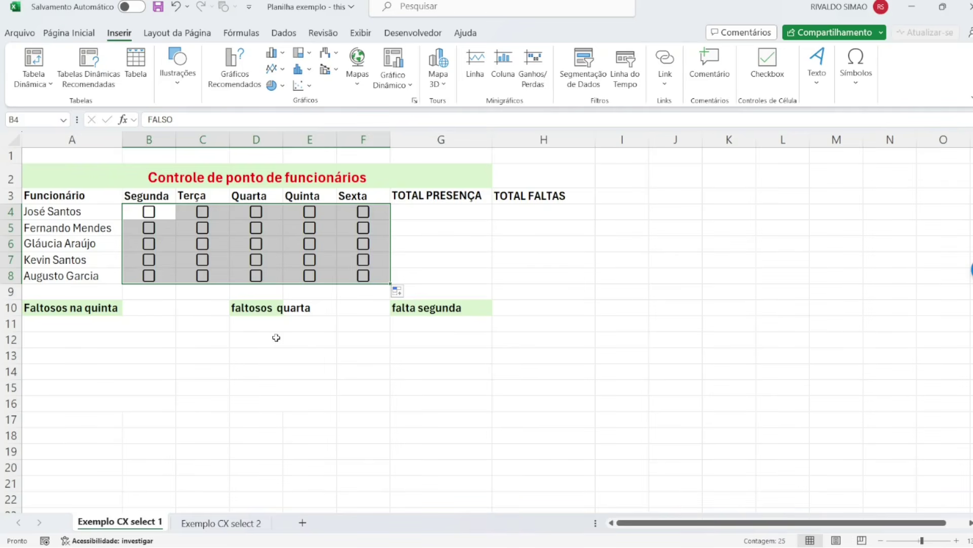
pyautogui.click(222, 342)
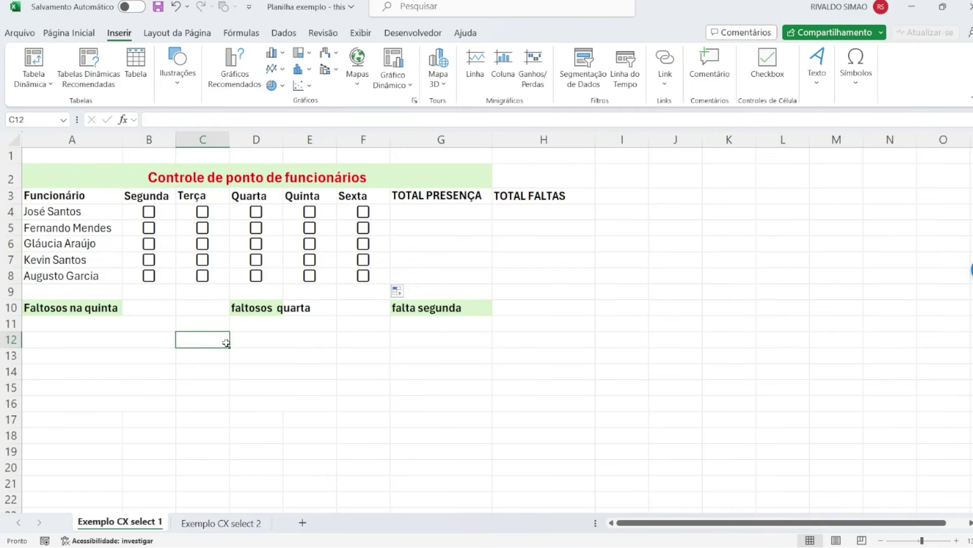
# Step: Copy the checkbox from F8 into the neighbouring cell G8 under TOTAL PRESENÇA
pyautogui.click(370, 282)
pyautogui.moveTo(390, 283); pyautogui.dragTo(438, 288)
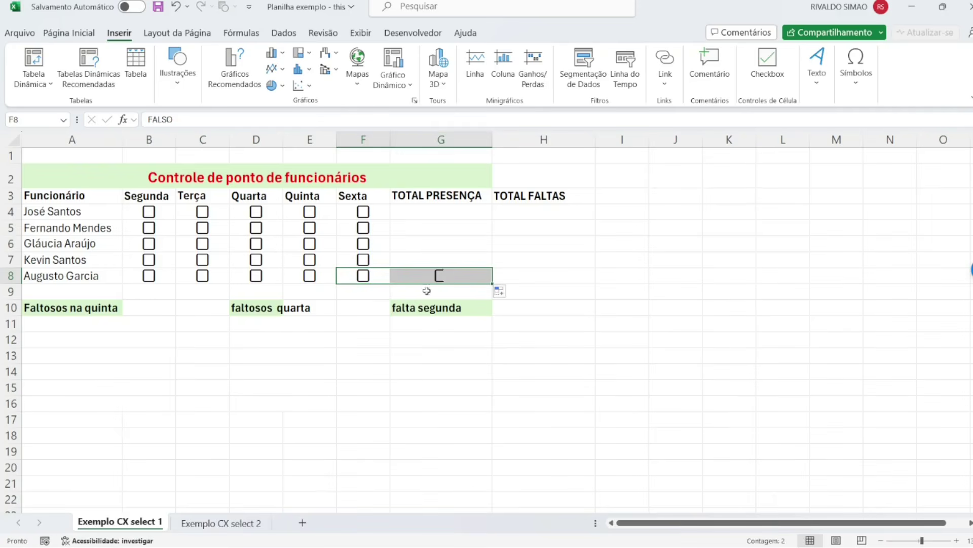
pyautogui.click(532, 354)
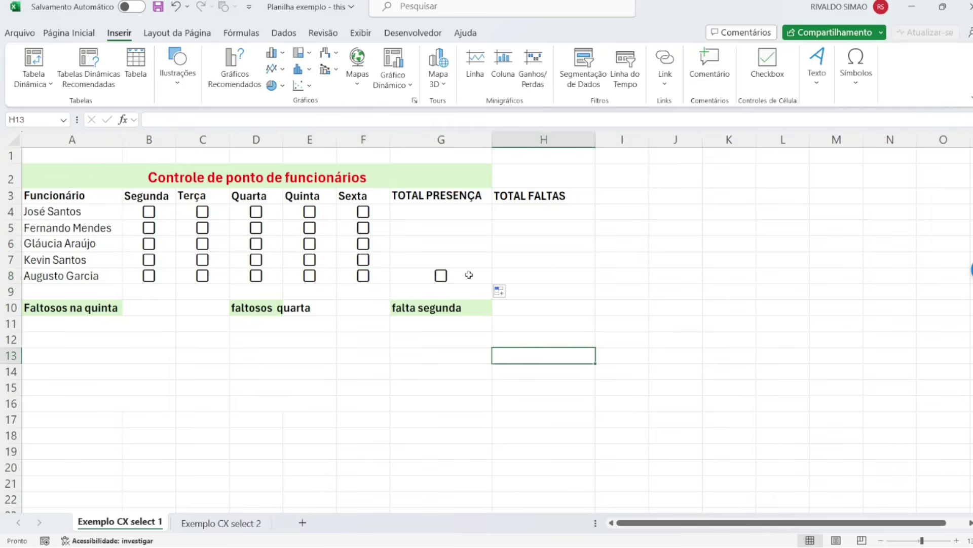
# Step: Try to remove the checkbox in G8 by deleting the cell's contents
pyautogui.click(469, 275)
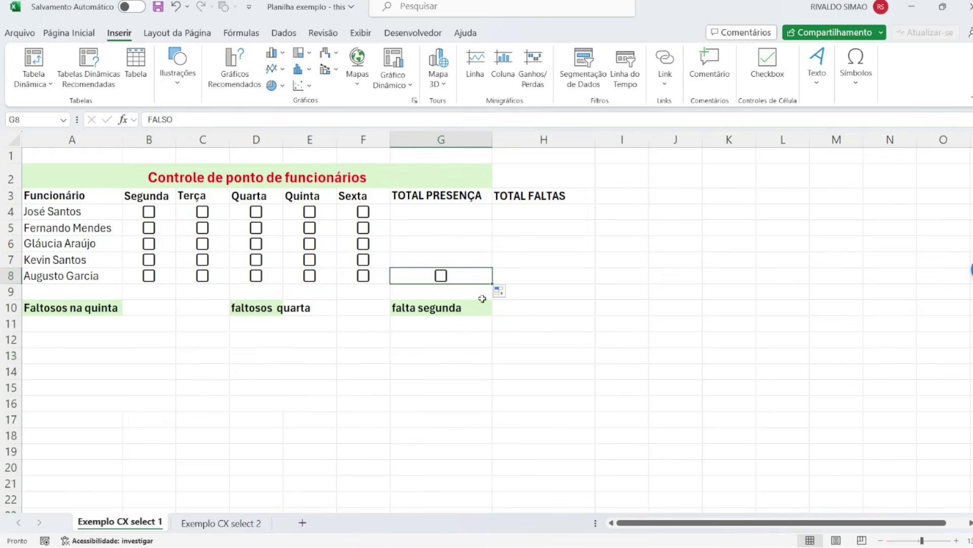
pyautogui.press('Delete')
pyautogui.click(496, 351)
pyautogui.click(465, 359)
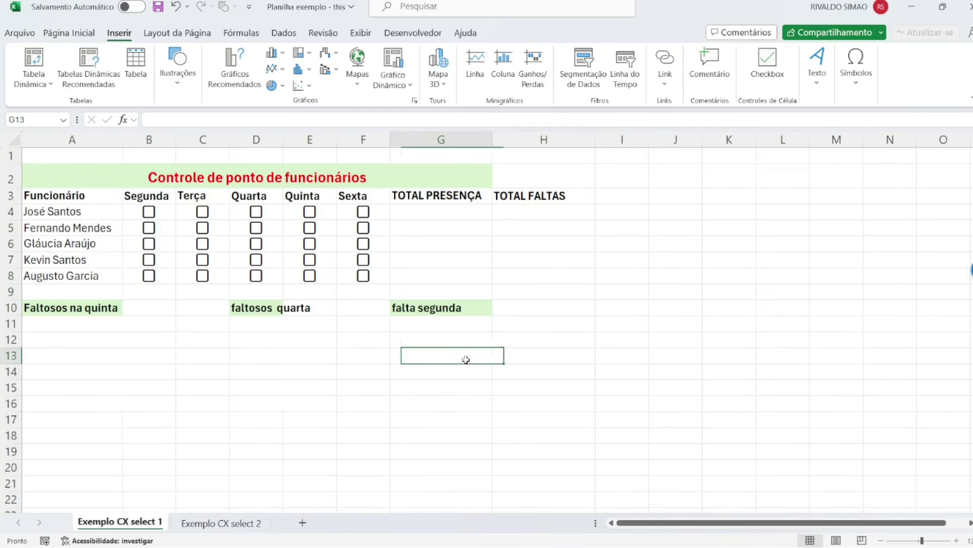
# Step: Bring back the checkbox in the emptied cell G8
pyautogui.click(441, 277)
pyautogui.click(446, 279)
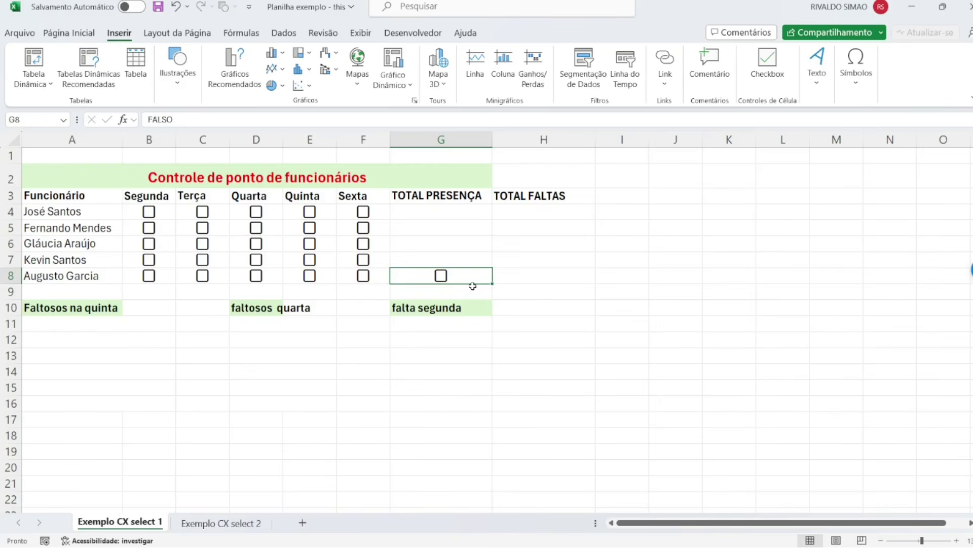
pyautogui.click(514, 374)
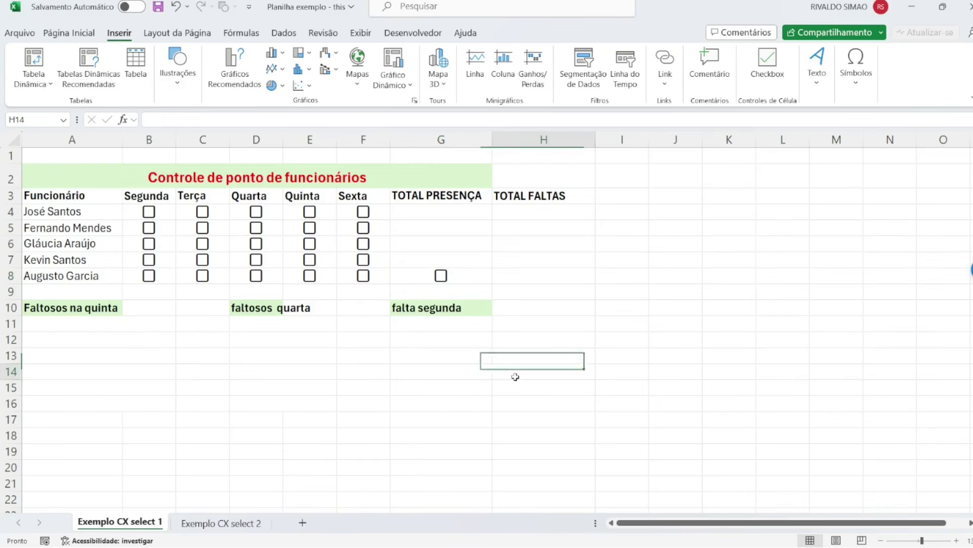
# Step: Delete the contents of G8 once more and undo that deletion
pyautogui.click(473, 279)
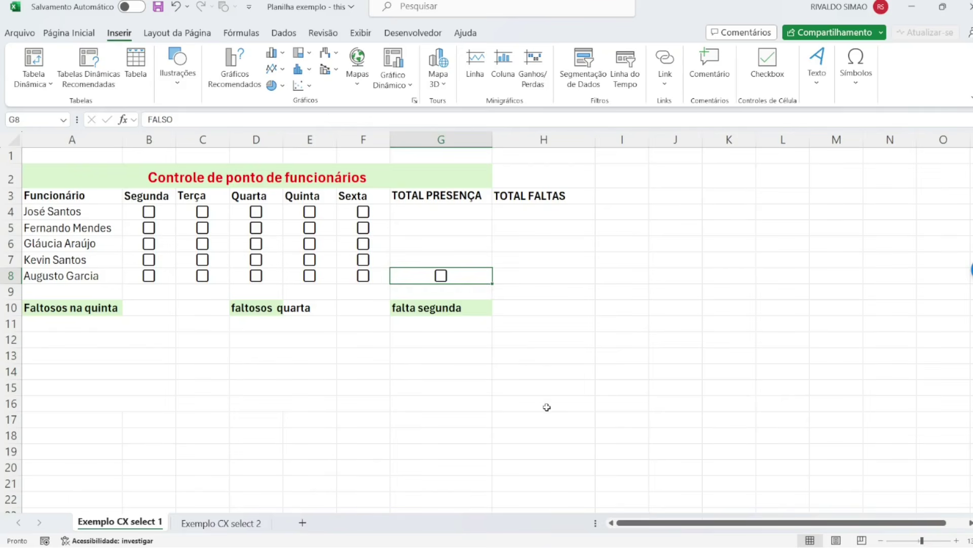
pyautogui.press('Delete')
pyautogui.click(488, 367)
pyautogui.click(457, 271)
pyautogui.hotkey('ctrl', 'z')
# Step: Remove the checkbox from G8 completely with Limpar Tudo
pyautogui.click(74, 33)
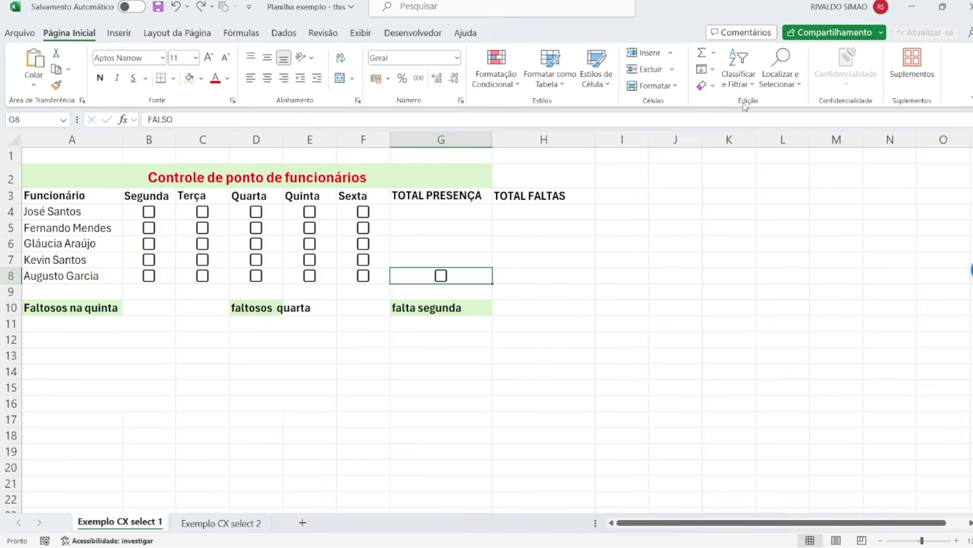
pyautogui.click(713, 87)
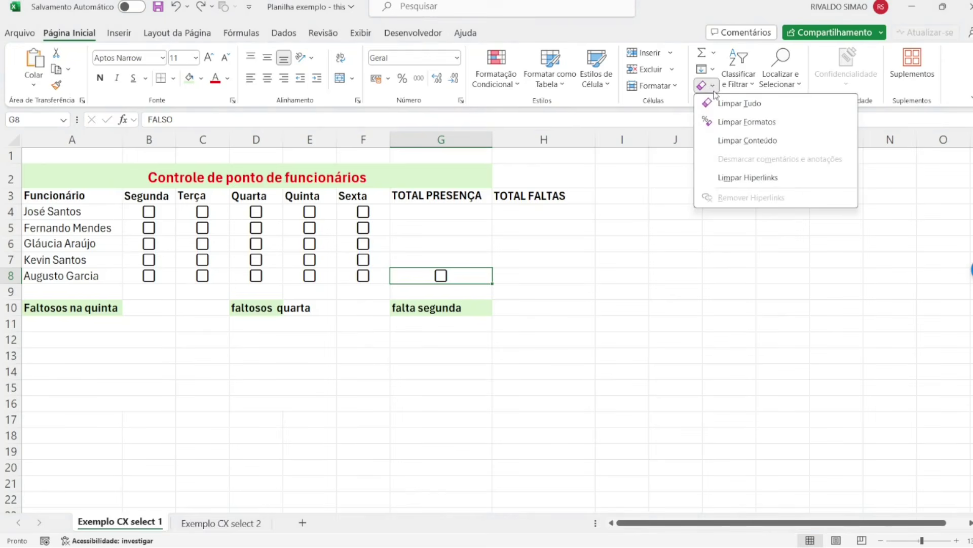
pyautogui.click(732, 104)
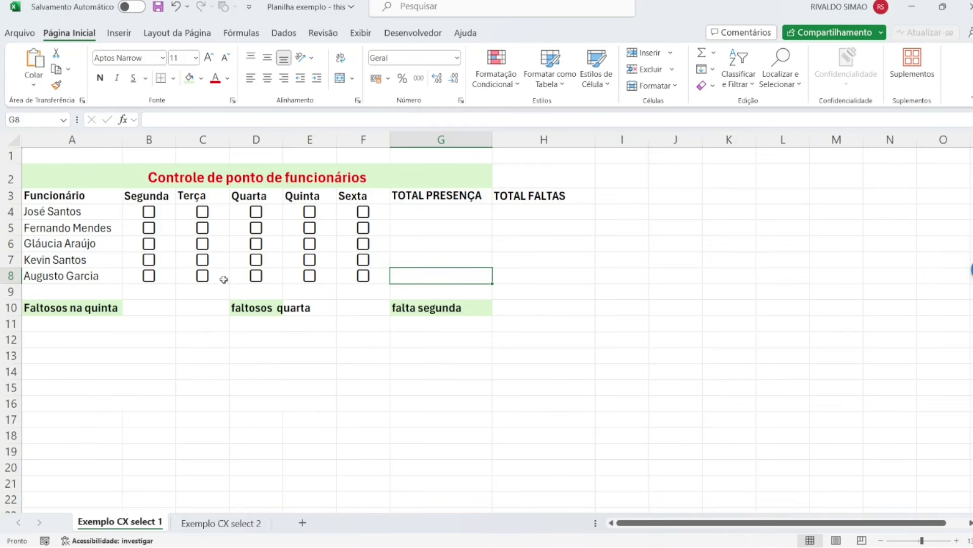
# Step: Tick and untick the checkbox in B4 to test how its cell value switches
pyautogui.click(149, 213)
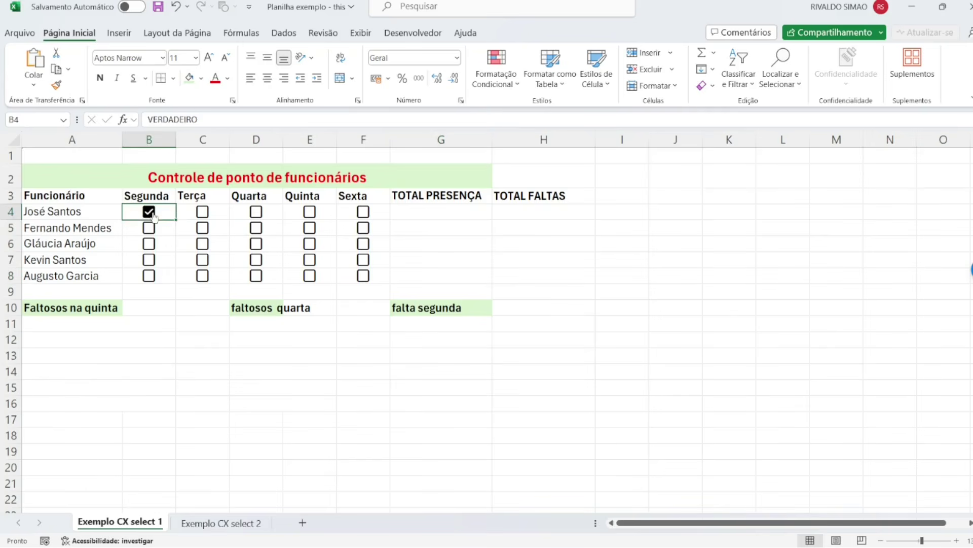
pyautogui.click(153, 215)
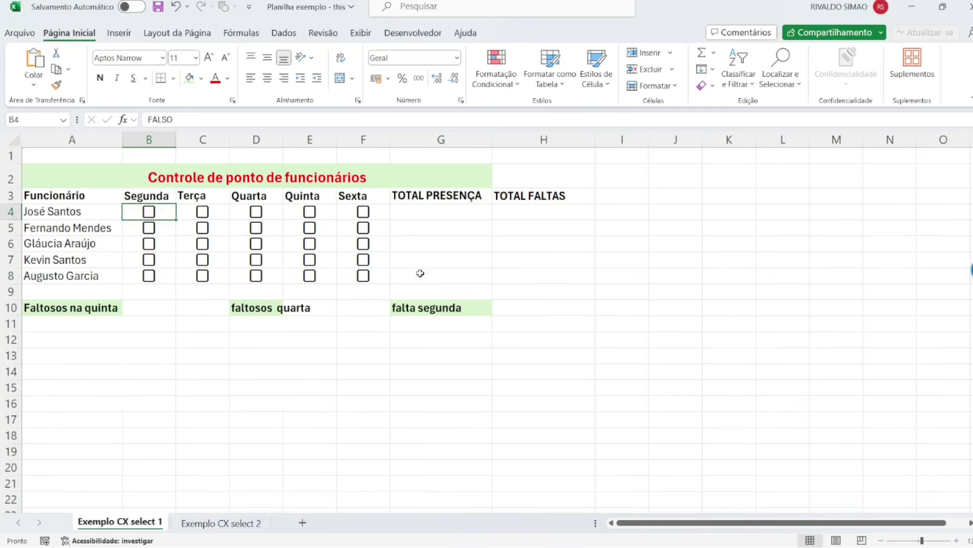
# Step: Insert the CONT.SE function in cell G4 under TOTAL PRESENÇA
pyautogui.click(459, 213)
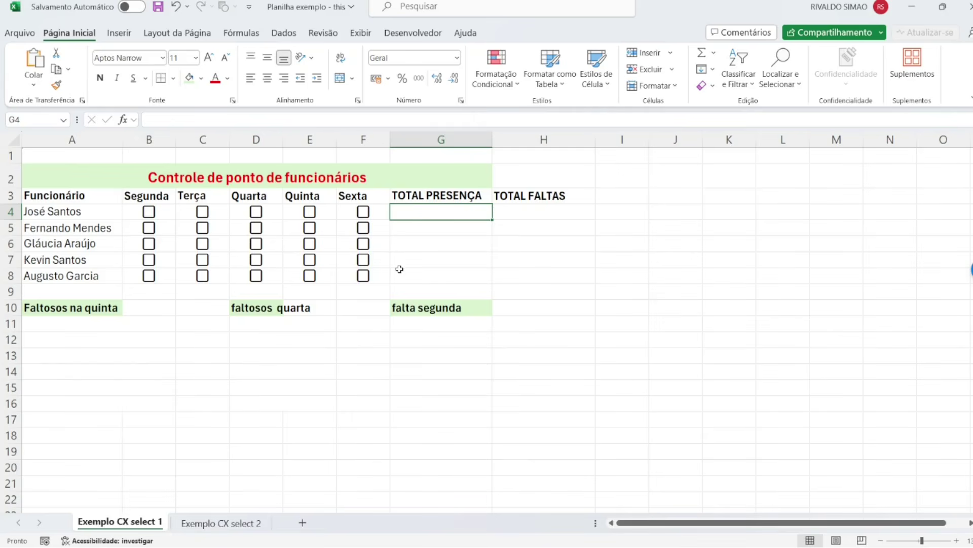
pyautogui.click(432, 226)
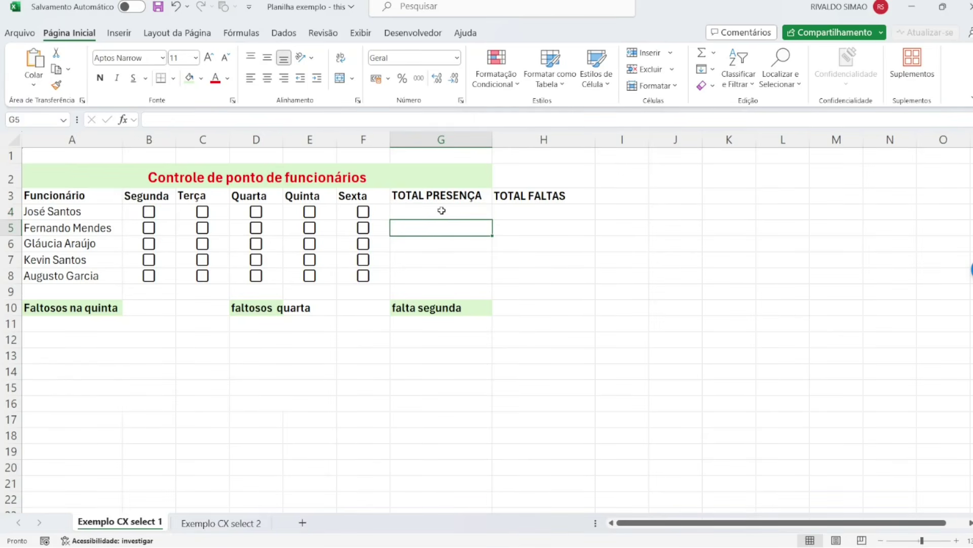
pyautogui.click(446, 211)
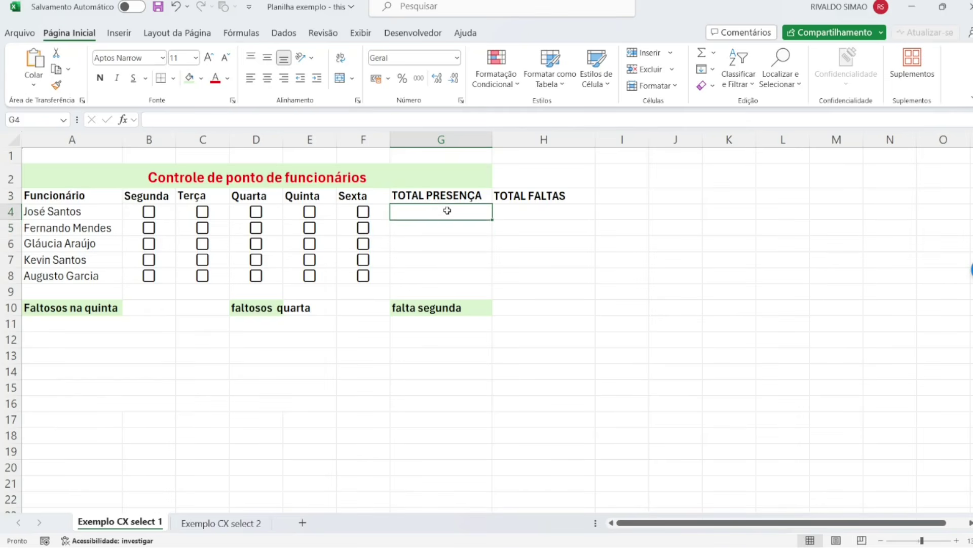
pyautogui.click(123, 120)
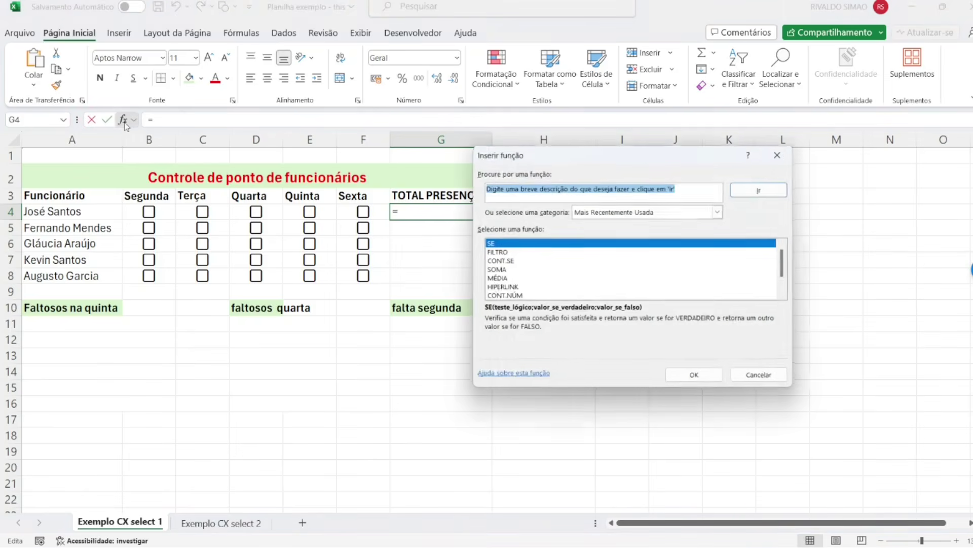
pyautogui.click(501, 261)
pyautogui.click(697, 375)
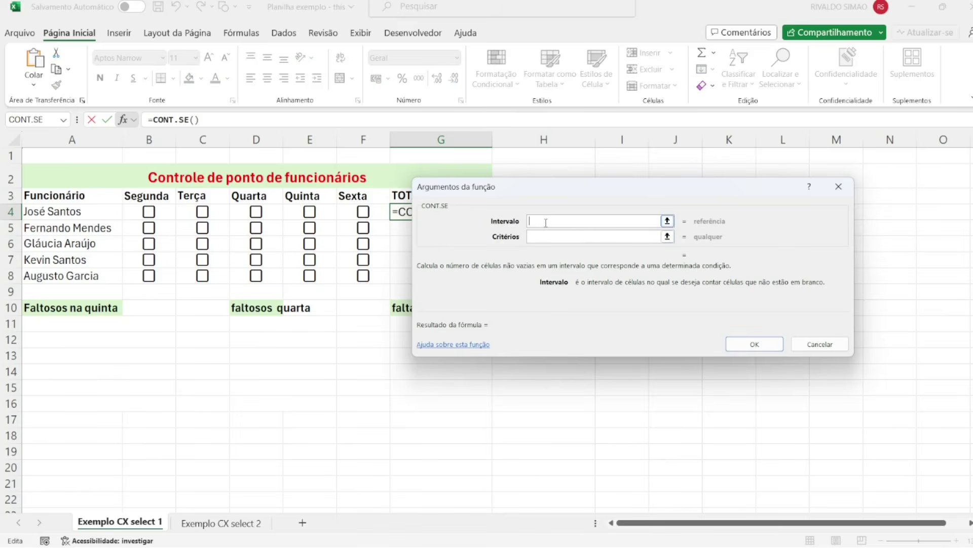
# Step: Set the Intervalo argument of CONT.SE to the checkbox range B4:F4
pyautogui.click(668, 221)
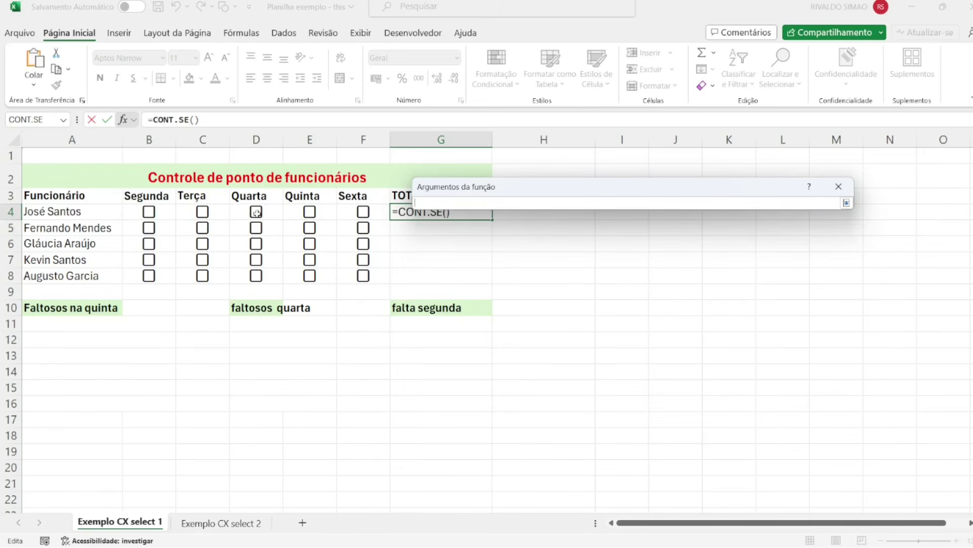
pyautogui.moveTo(145, 212); pyautogui.dragTo(347, 214)
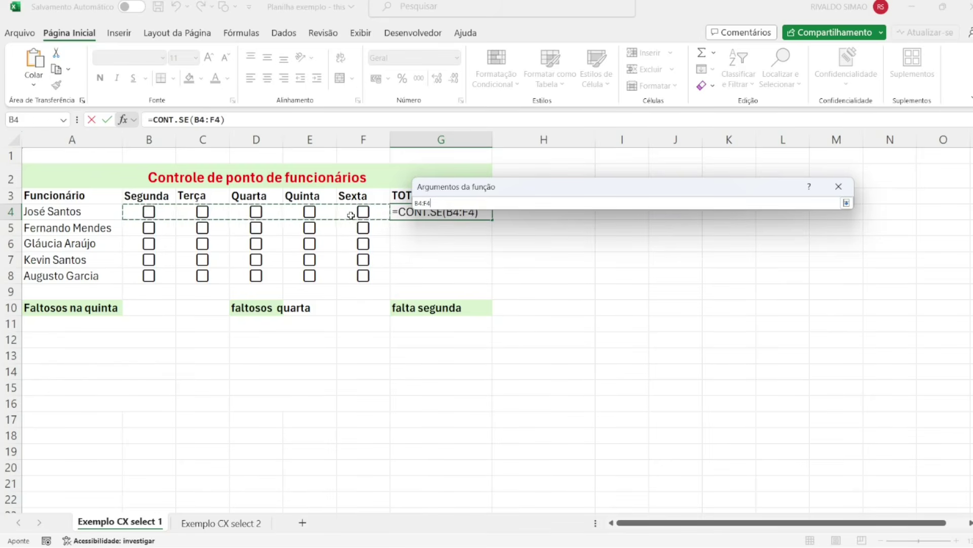
pyautogui.click(846, 203)
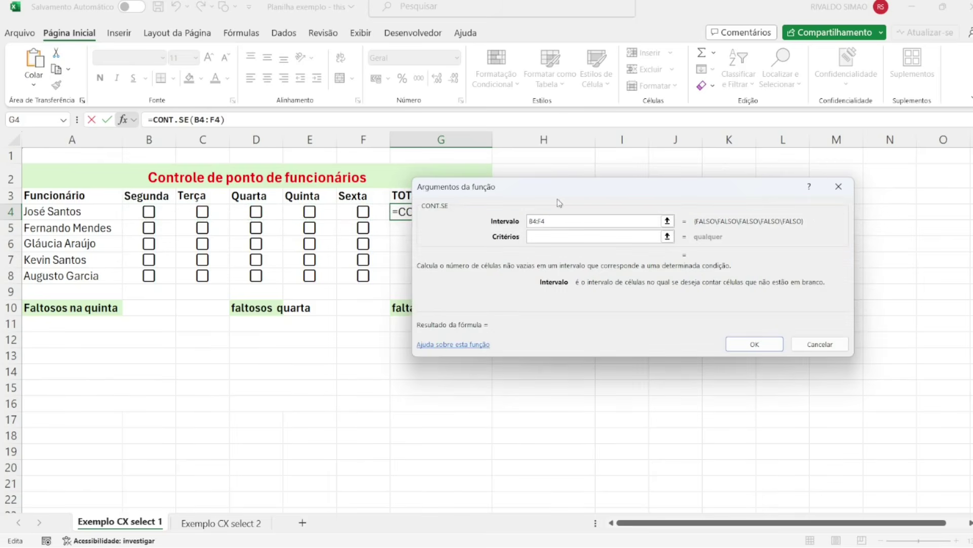
# Step: Try selecting B4:F4 for the Intervalo argument again, and remove the duplicated +B4:F4 reference
pyautogui.click(668, 221)
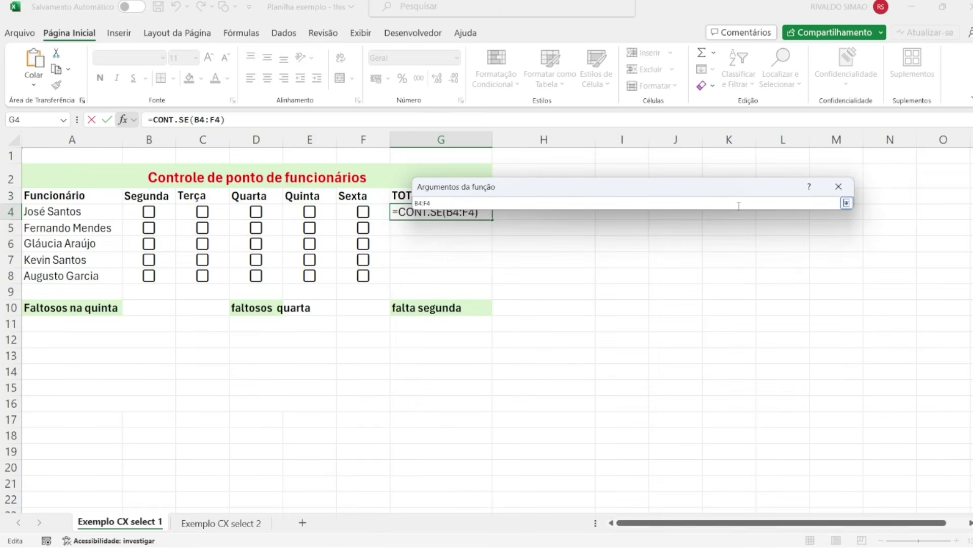
pyautogui.moveTo(157, 211); pyautogui.dragTo(363, 212)
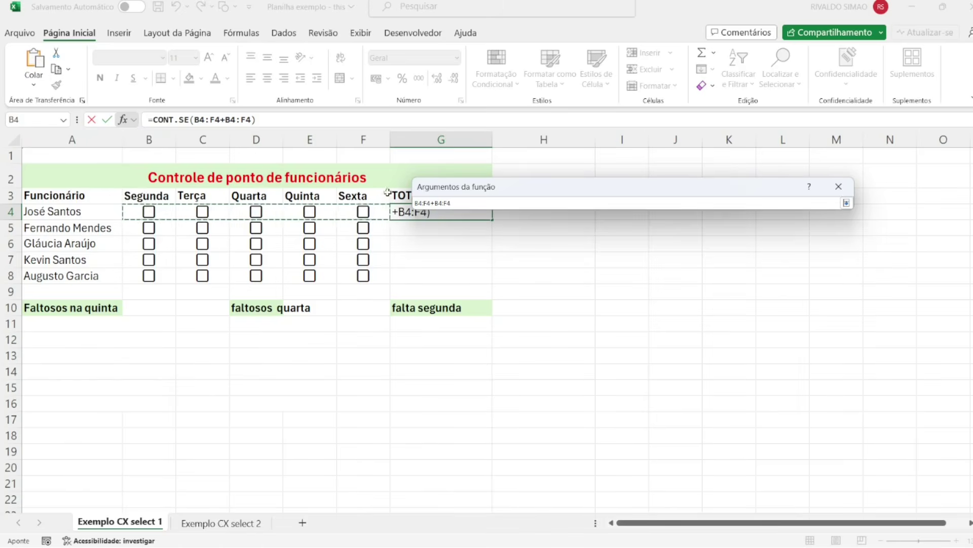
pyautogui.click(472, 200)
pyautogui.press('BackSpace')
pyautogui.press('BackSpace')
pyautogui.press('BackSpace')
pyautogui.press('BackSpace')
pyautogui.press('BackSpace')
pyautogui.press('BackSpace')
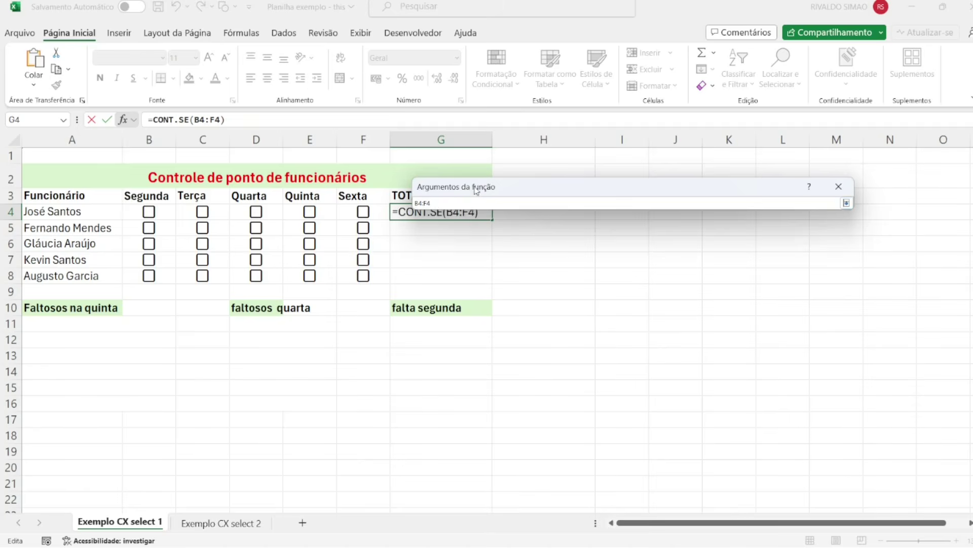
pyautogui.click(847, 204)
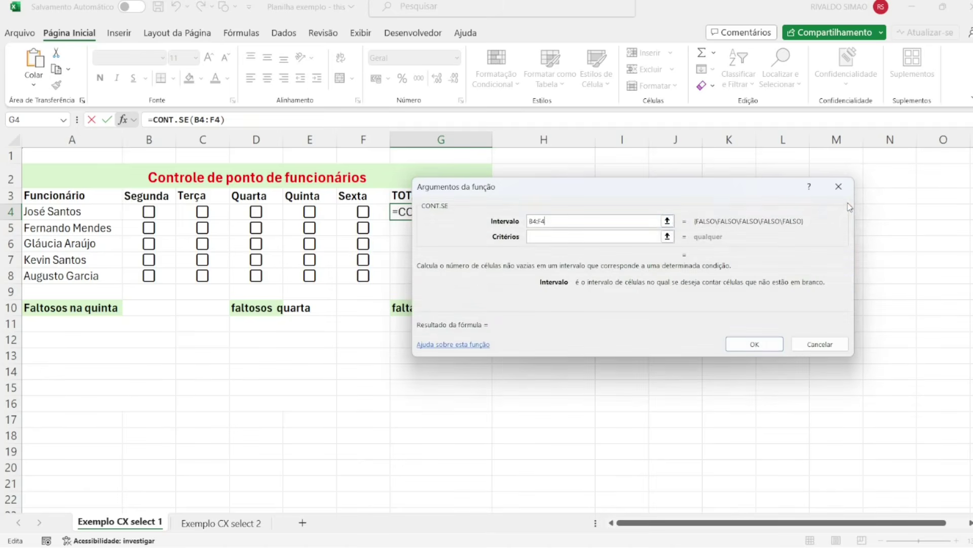
# Step: Set the Critérios argument of CONT.SE to VERDADEIRO and complete the formula in G4
pyautogui.click(571, 234)
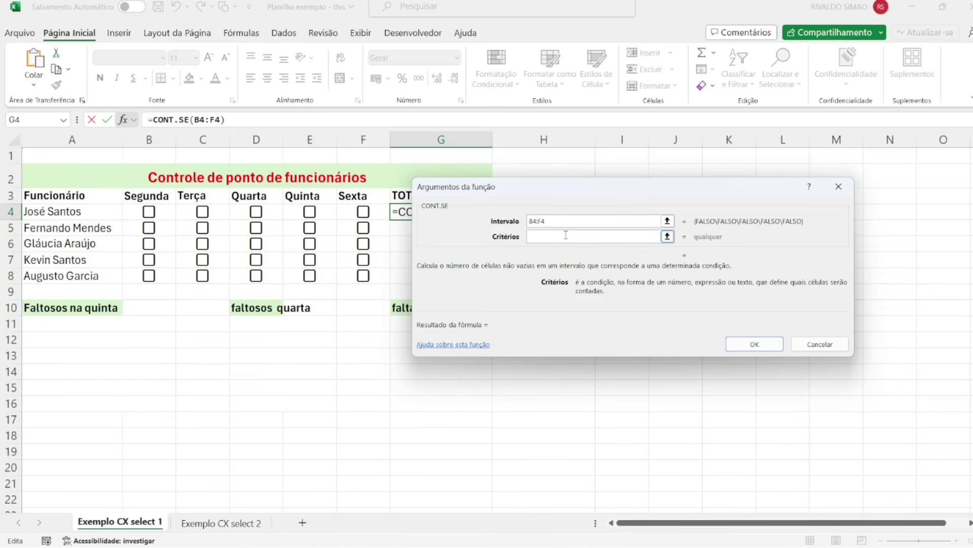
pyautogui.write('VERDADE')
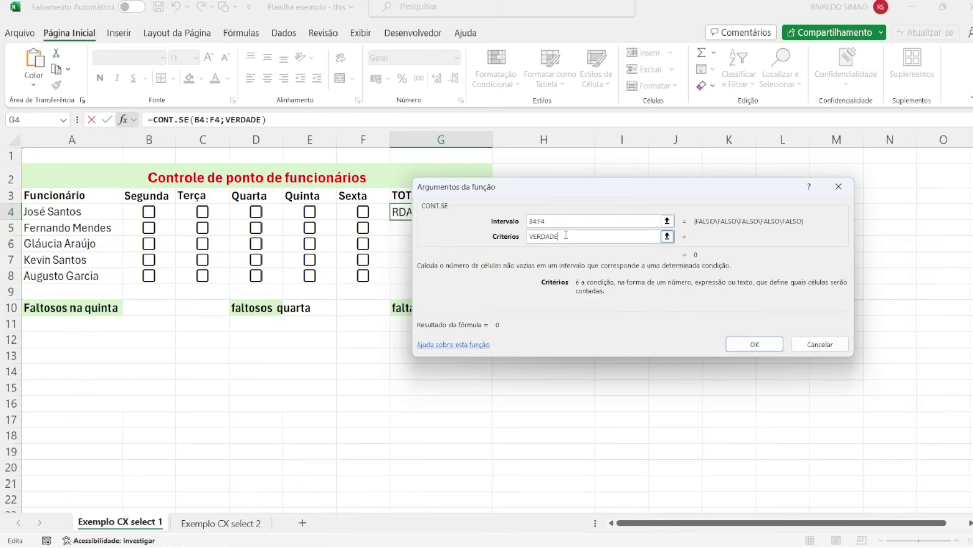
pyautogui.write('IRO')
pyautogui.click(751, 343)
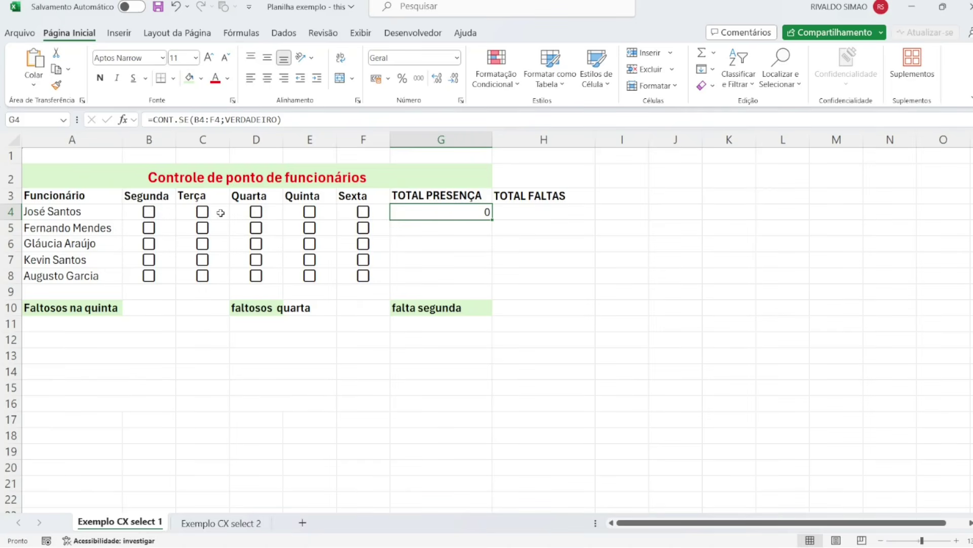
# Step: Tick the Terça, Quarta and Quinta checkboxes in C4, D4 and E4
pyautogui.click(204, 212)
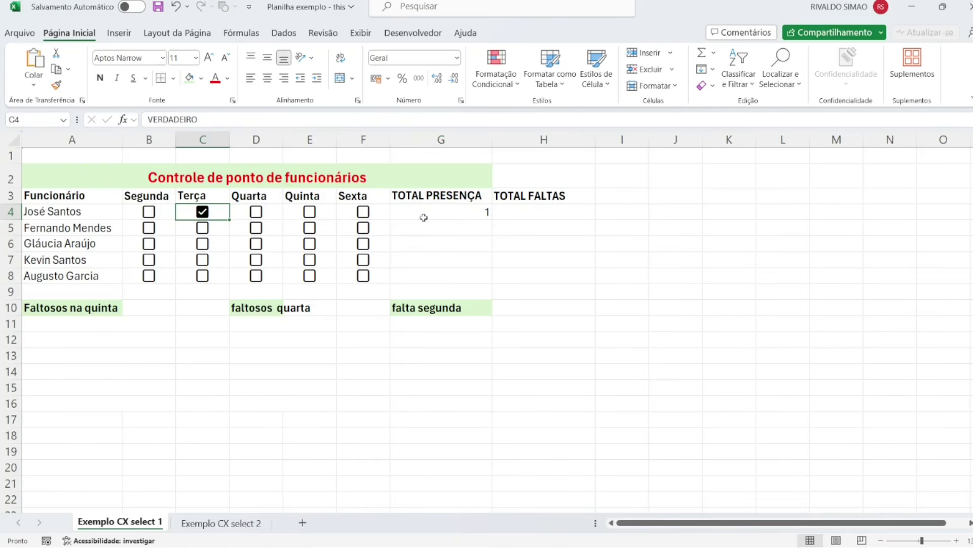
pyautogui.click(257, 213)
pyautogui.click(314, 218)
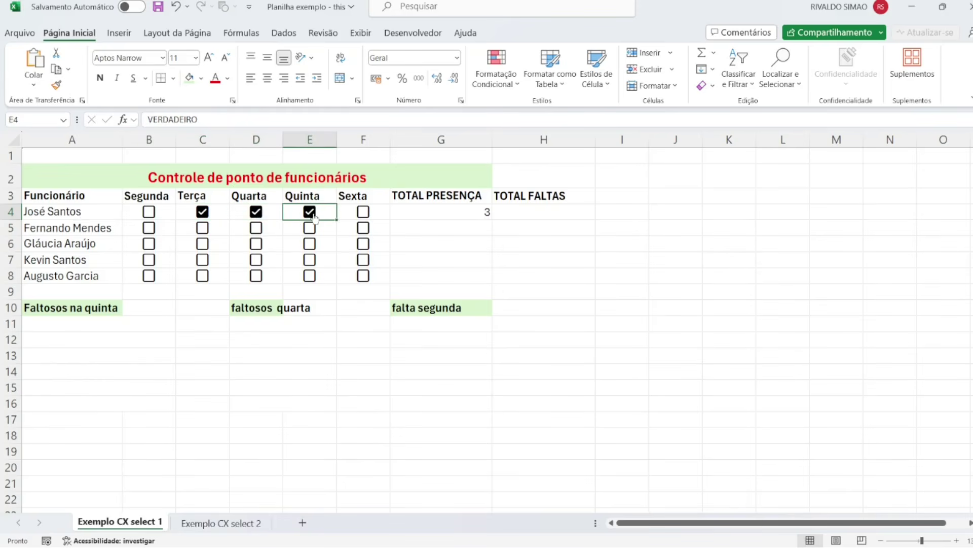
# Step: Fill the CONT.SE formula from G4 down to G8 for the remaining employees
pyautogui.click(445, 212)
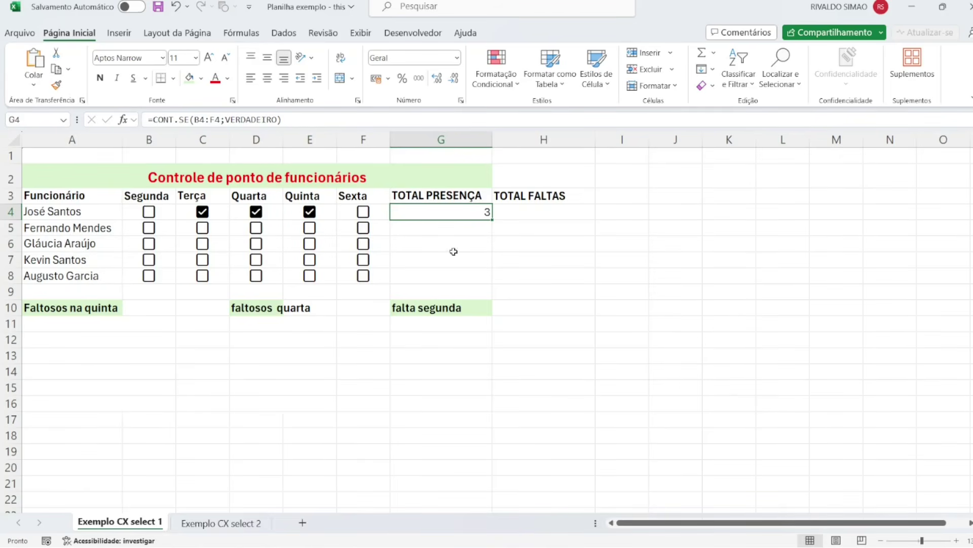
pyautogui.click(480, 230)
pyautogui.click(477, 212)
pyautogui.moveTo(493, 220); pyautogui.dragTo(493, 281)
pyautogui.click(492, 220)
pyautogui.moveTo(493, 220); pyautogui.dragTo(491, 280)
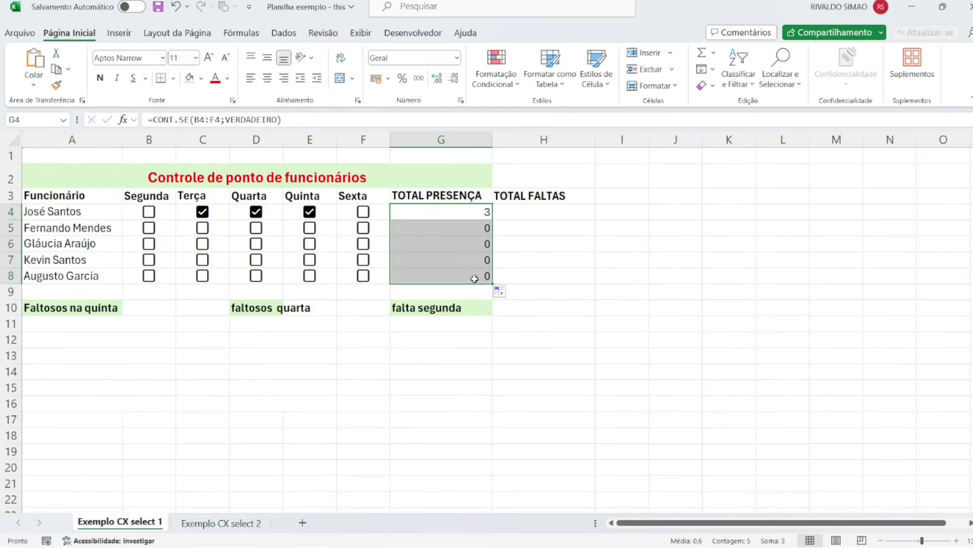
pyautogui.click(348, 293)
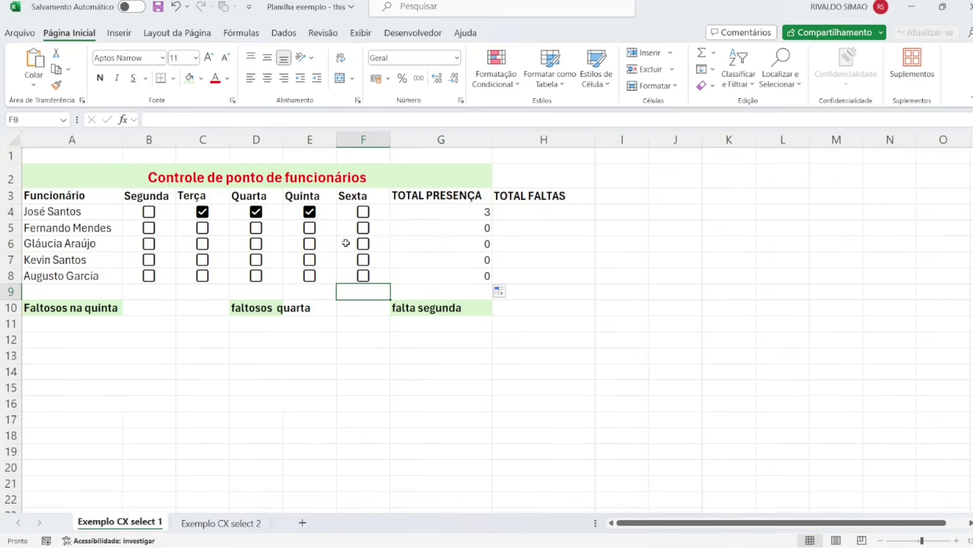
# Step: Tick the attendance checkboxes in D6, F5, F7, E6, E7, E8, D8, C8 and C7
pyautogui.click(256, 246)
pyautogui.click(363, 229)
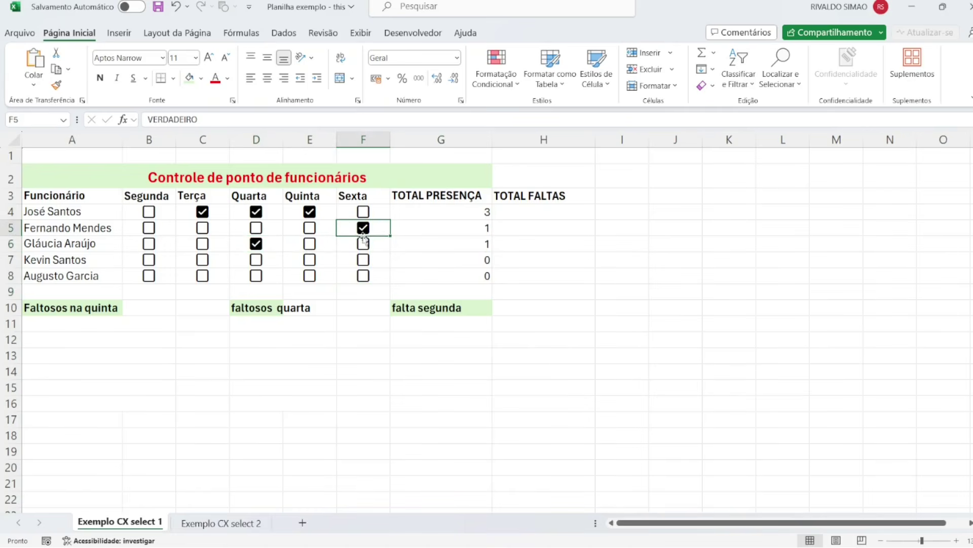
pyautogui.click(363, 260)
pyautogui.click(309, 244)
pyautogui.click(309, 260)
pyautogui.click(309, 275)
pyautogui.click(256, 275)
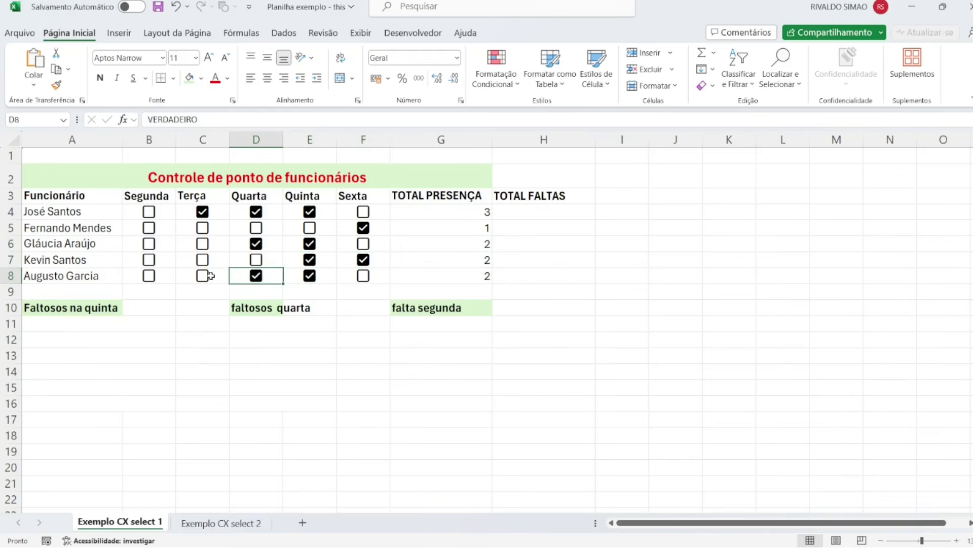
pyautogui.click(203, 275)
pyautogui.click(202, 259)
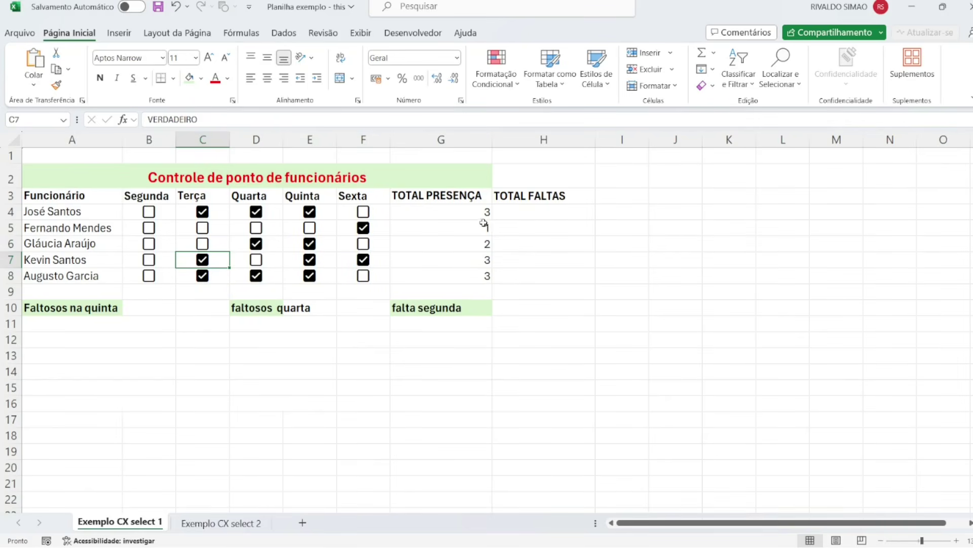
# Step: Insert the CONT.SE function in H4 under TOTAL FALTAS with B4:F4 as its Intervalo
pyautogui.click(455, 212)
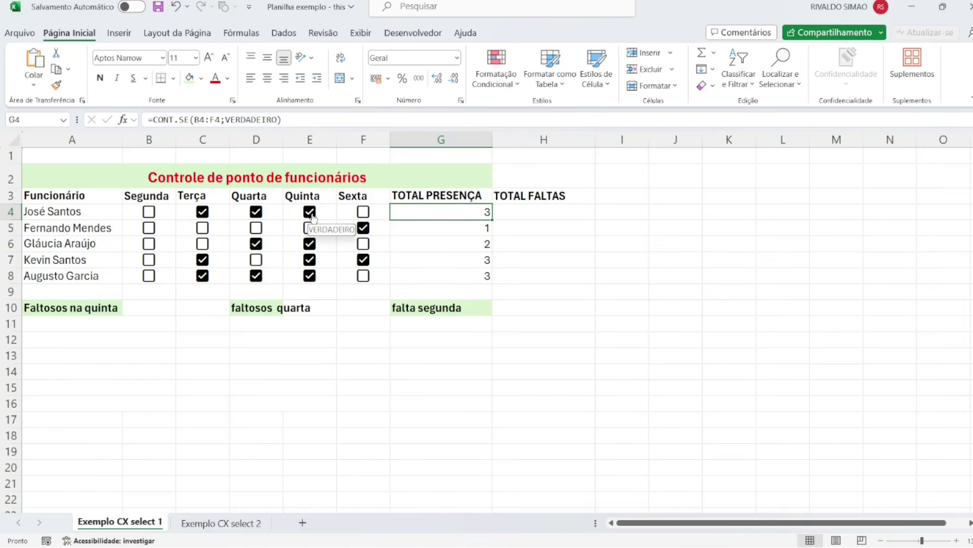
pyautogui.click(528, 213)
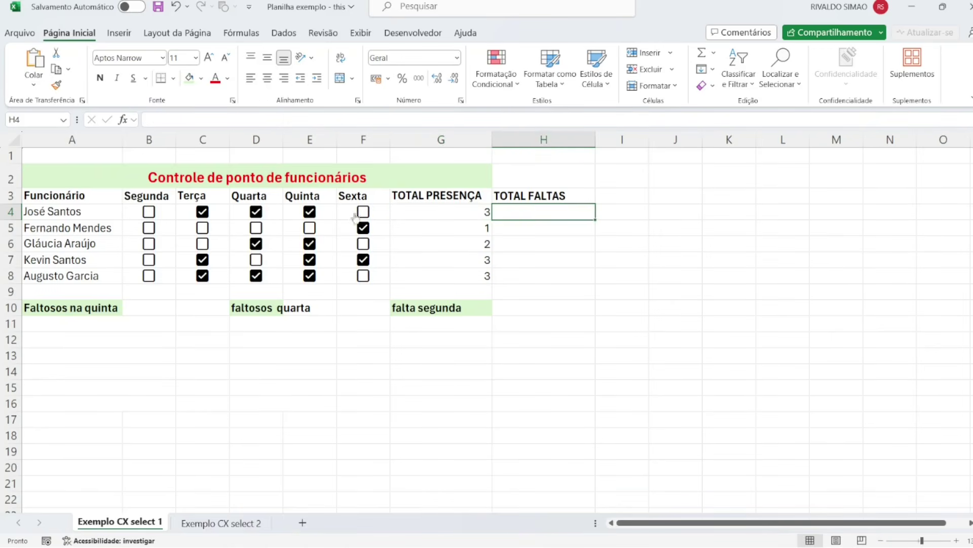
pyautogui.click(124, 120)
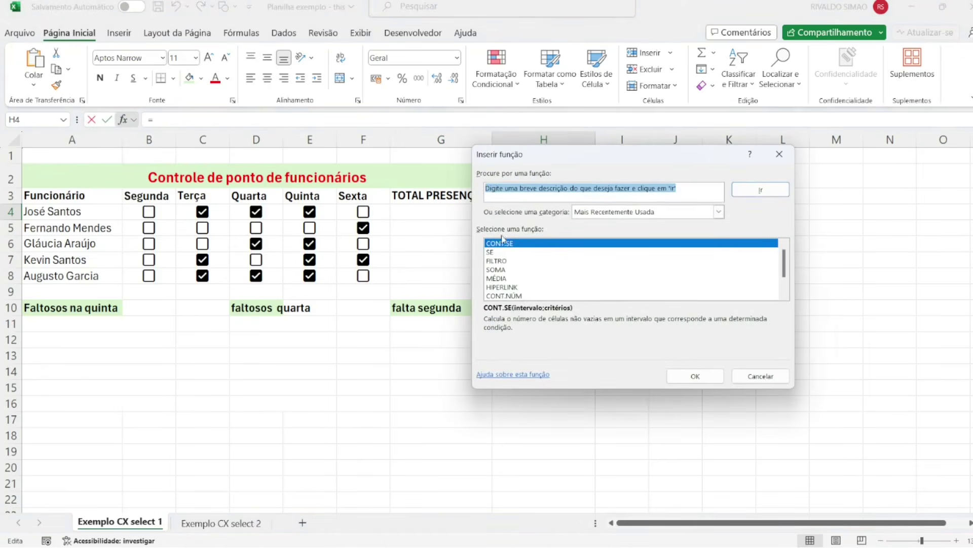
pyautogui.click(703, 381)
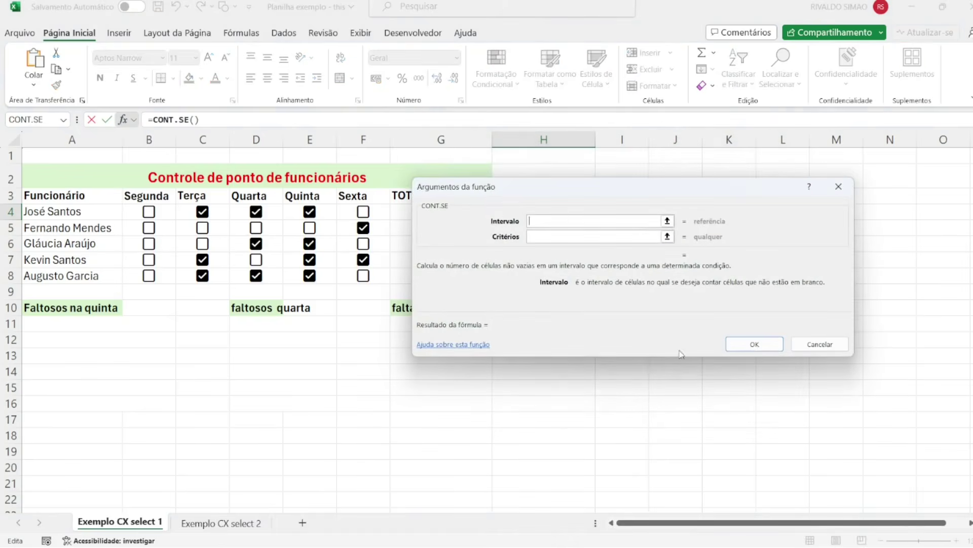
pyautogui.click(668, 222)
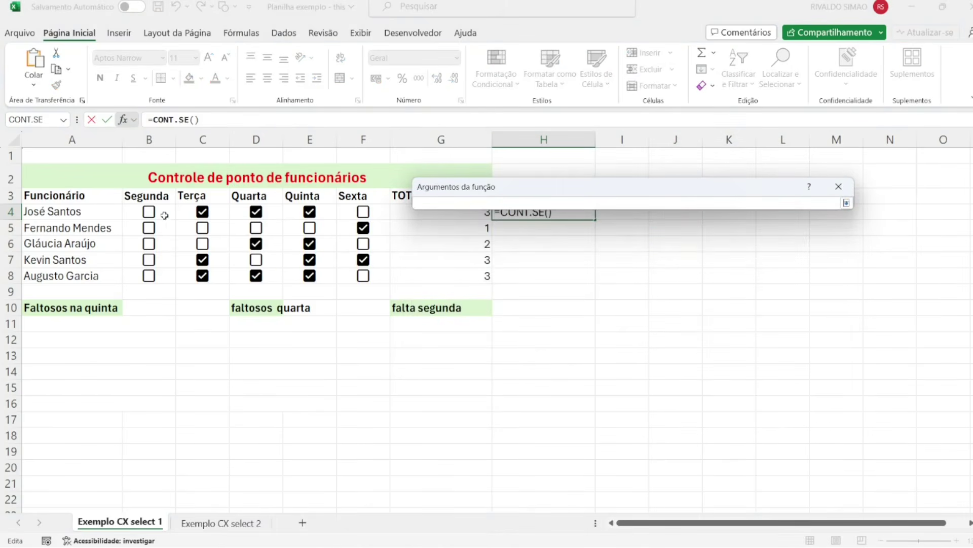
pyautogui.moveTo(147, 214); pyautogui.dragTo(355, 215)
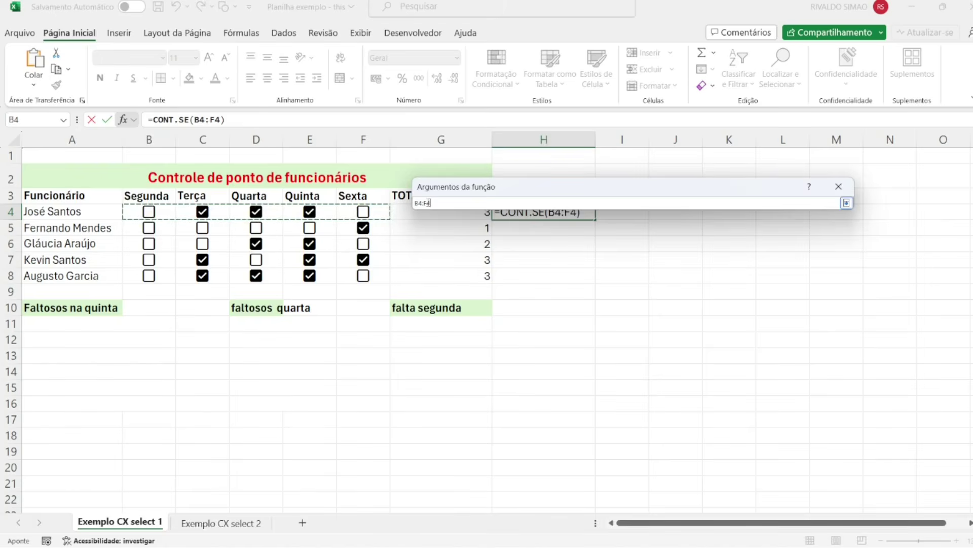
pyautogui.click(846, 203)
# Step: Set the Critérios argument to FALSO and complete the absence count in H4
pyautogui.click(554, 238)
pyautogui.click(554, 236)
pyautogui.write('FALSO')
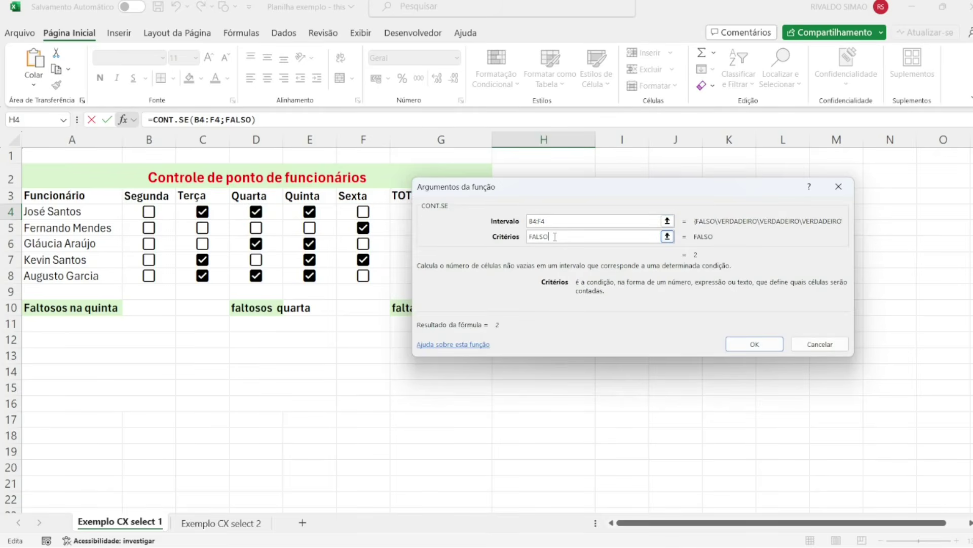
pyautogui.click(756, 345)
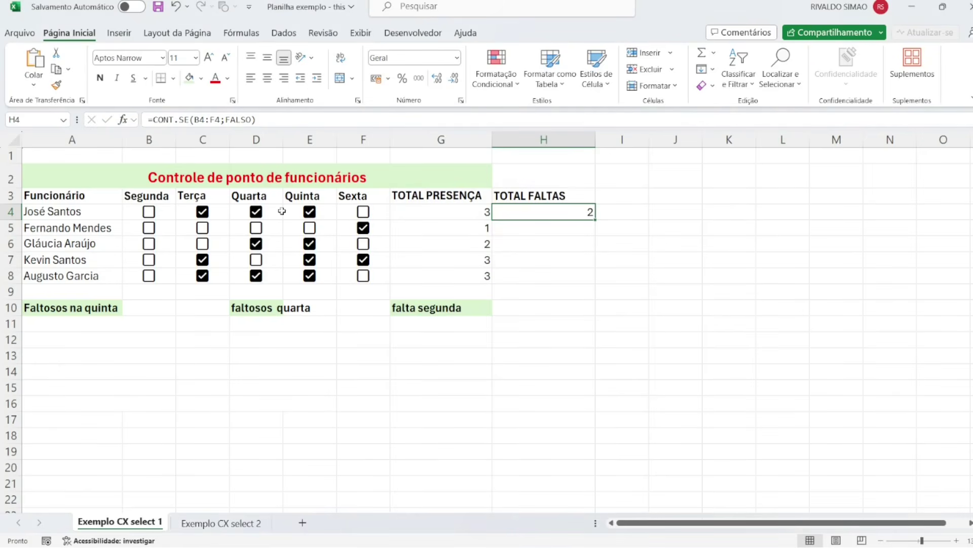
# Step: Compare the formulas in G4 and H4, and untick the Quinta checkbox in E4 to test both counts
pyautogui.click(446, 213)
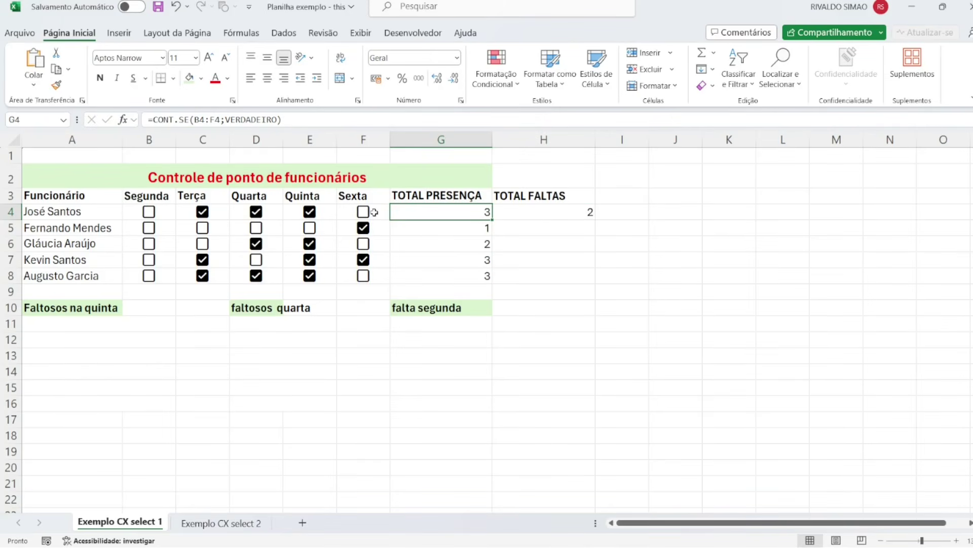
pyautogui.click(566, 211)
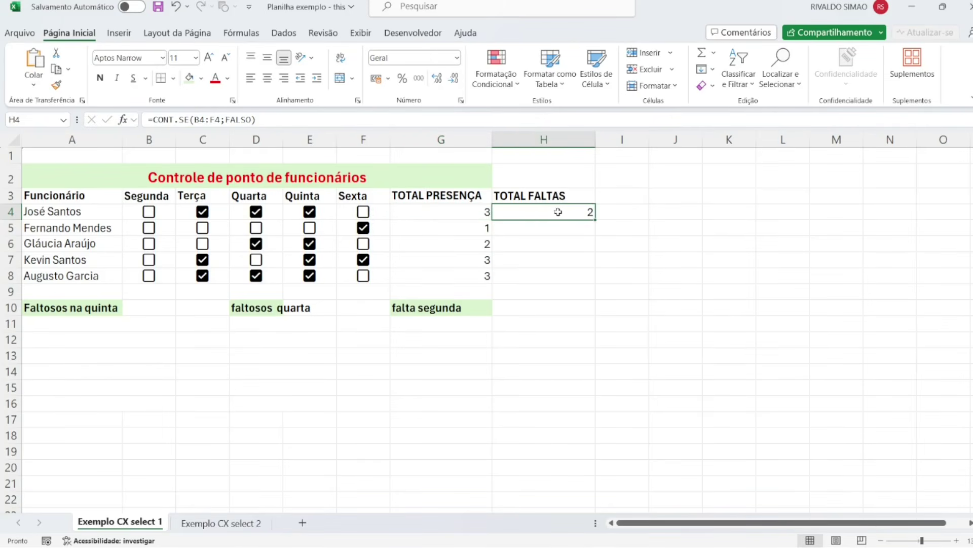
pyautogui.click(309, 212)
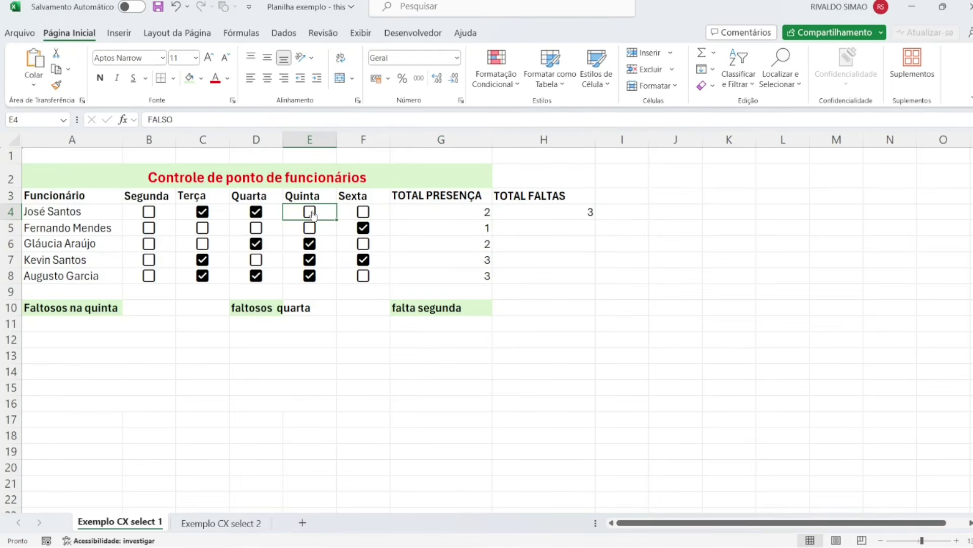
# Step: Fill the absence count formula from H4 down to H8
pyautogui.click(561, 215)
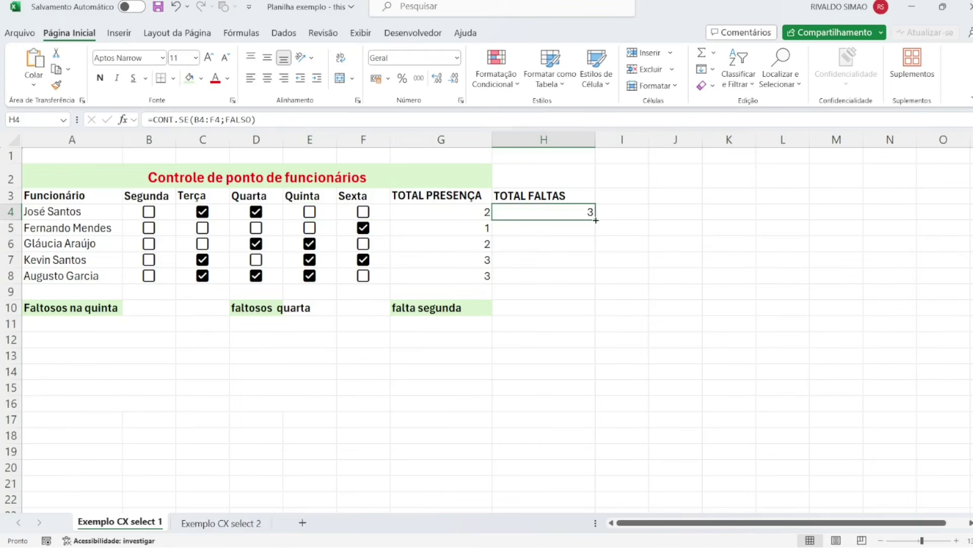
pyautogui.moveTo(596, 220); pyautogui.dragTo(594, 278)
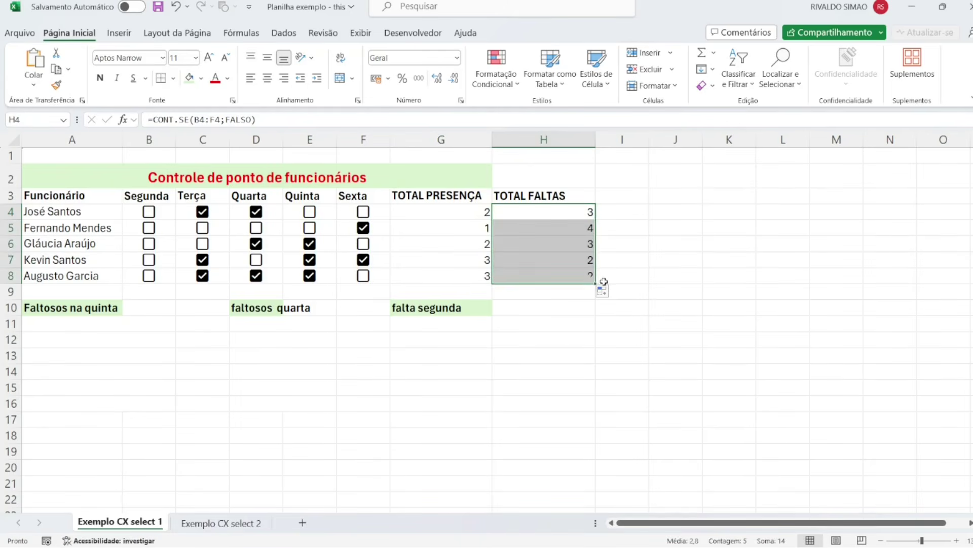
pyautogui.click(566, 321)
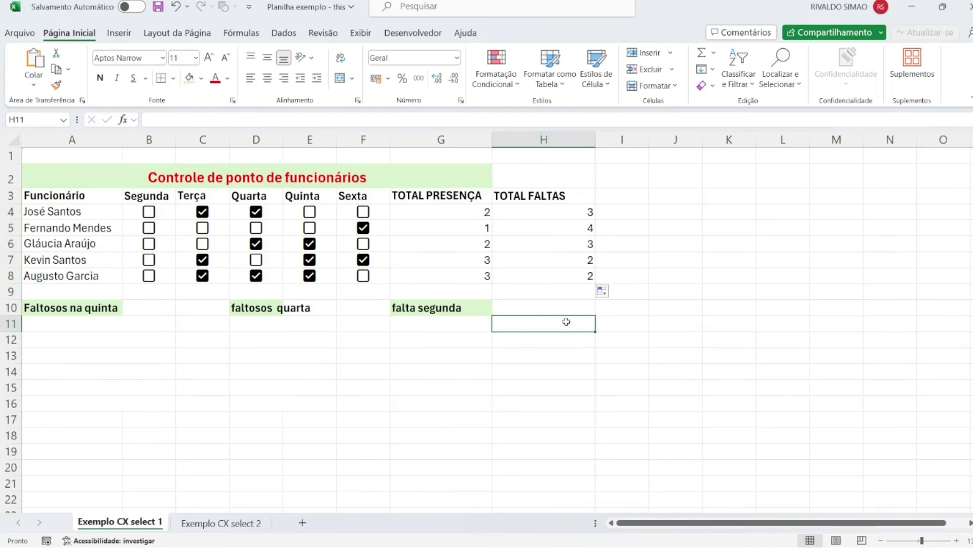
# Step: Untick the attendance checkboxes in E7, E6, D8 and F7, and toggle E8 off and back on
pyautogui.click(311, 260)
pyautogui.click(310, 249)
pyautogui.click(309, 275)
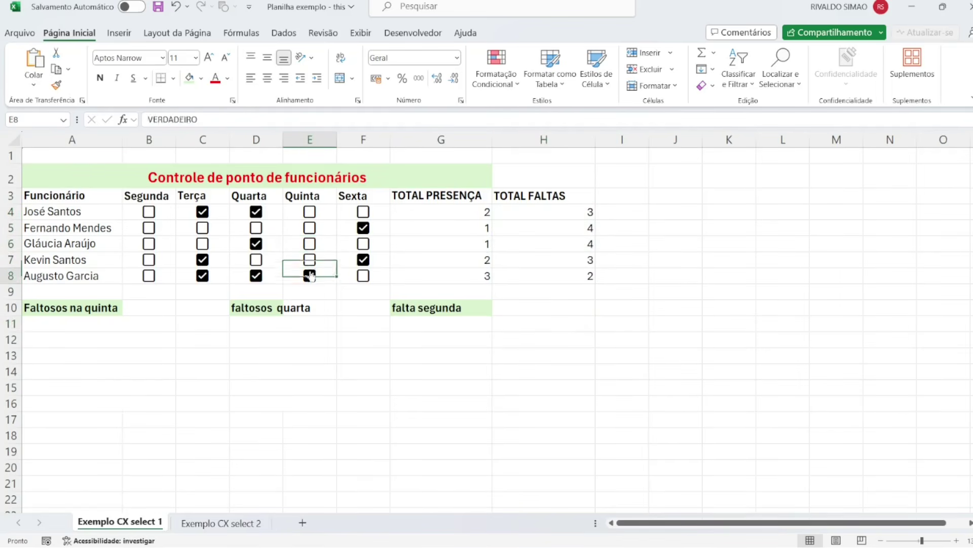
pyautogui.click(257, 275)
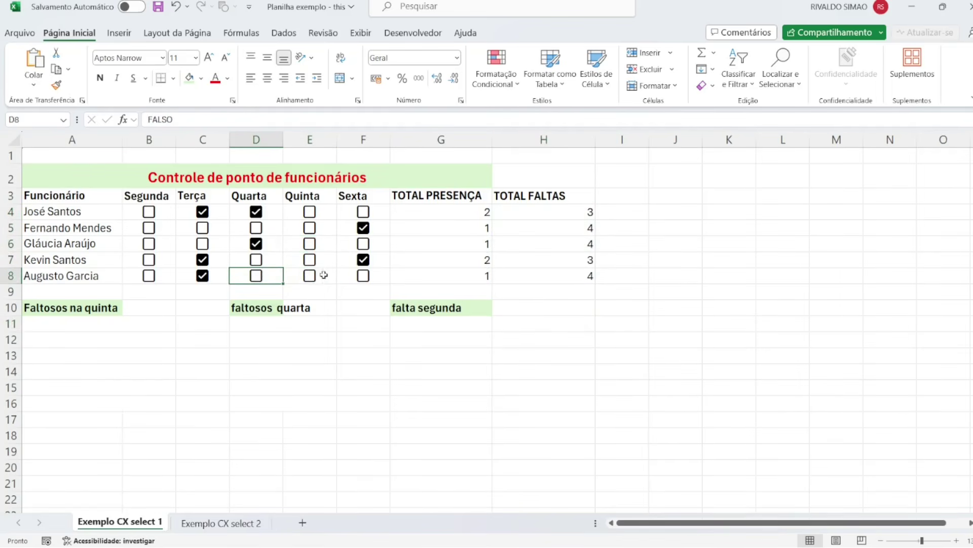
pyautogui.click(363, 260)
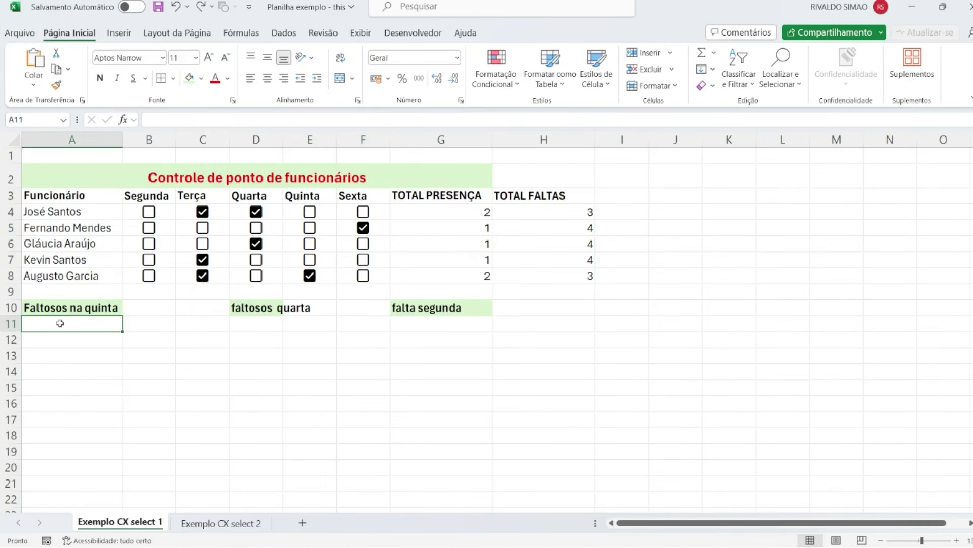
# Step: Insert the FILTRO function in A11 under Faltosos na quinta with the employee names A4:A8 as its Matriz
pyautogui.click(97, 357)
pyautogui.click(83, 327)
pyautogui.click(126, 122)
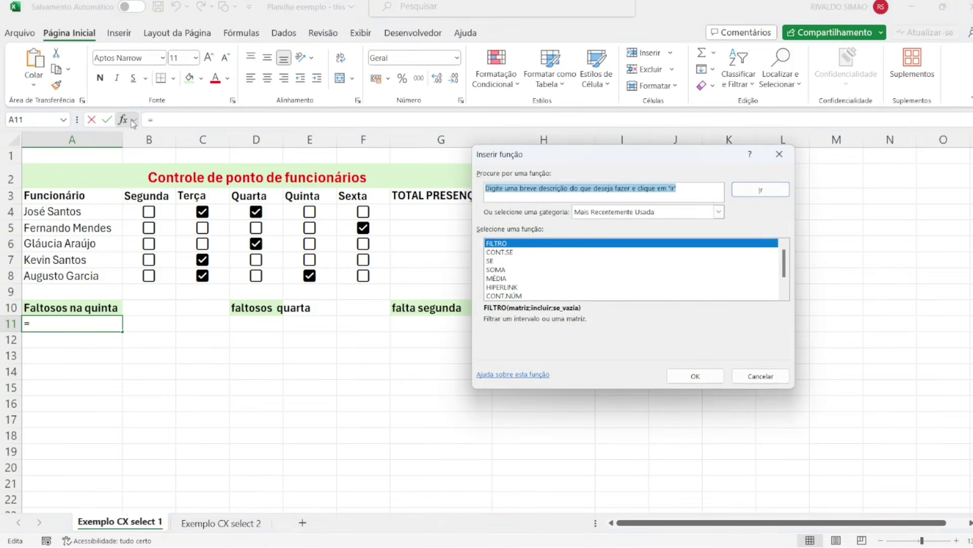
pyautogui.click(677, 375)
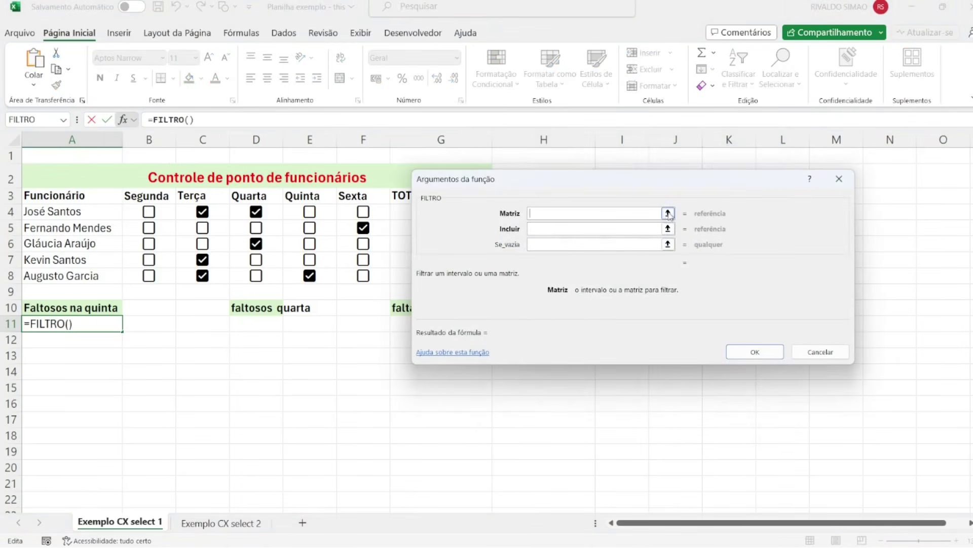
pyautogui.click(667, 213)
pyautogui.moveTo(89, 215); pyautogui.dragTo(136, 280)
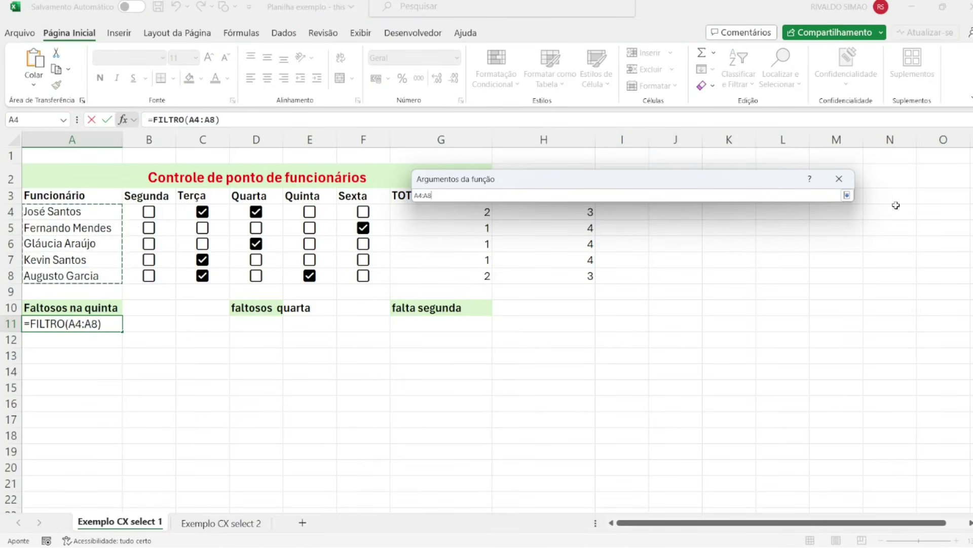
pyautogui.click(846, 195)
# Step: Set the Incluir argument of FILTRO to the Quinta checkbox condition E4:E8=FALSO
pyautogui.click(667, 229)
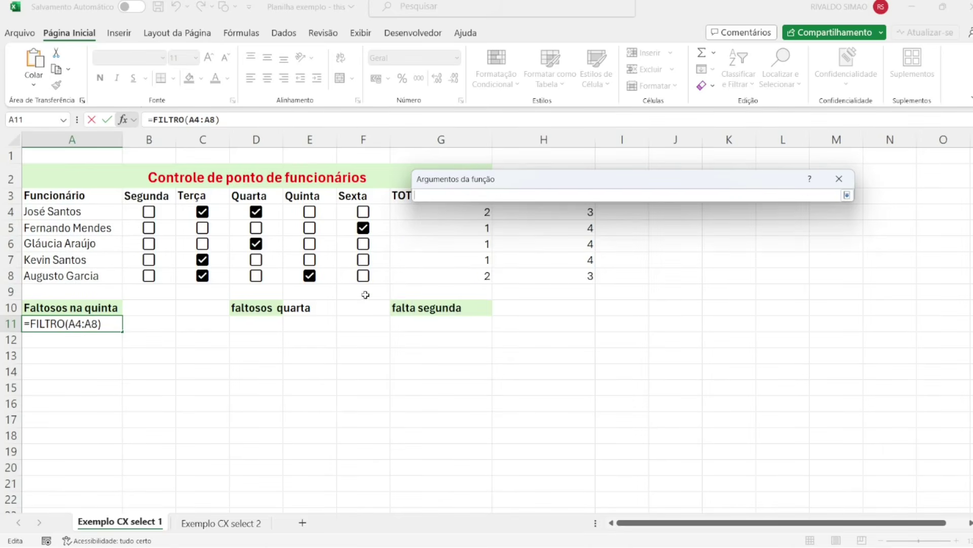
pyautogui.click(320, 211)
pyautogui.moveTo(320, 211); pyautogui.dragTo(322, 275)
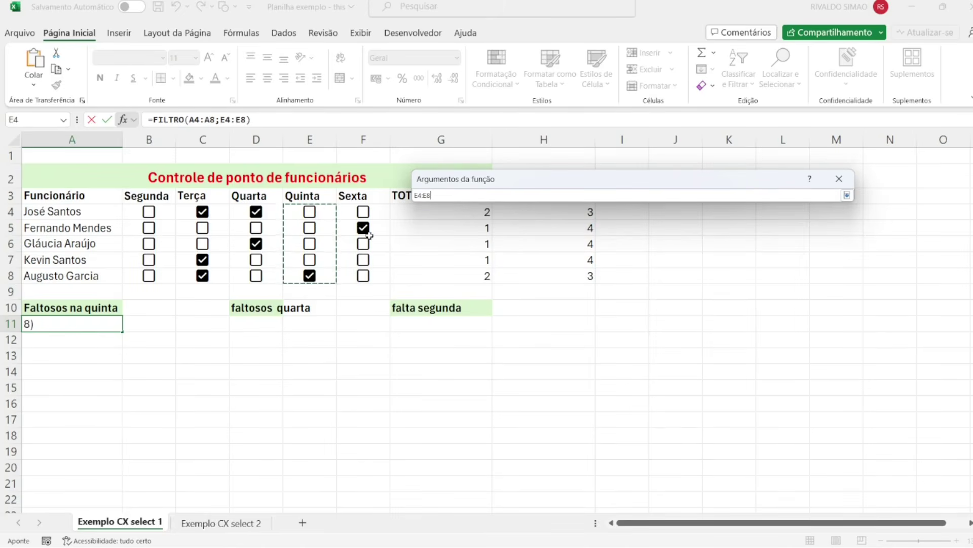
pyautogui.click(481, 196)
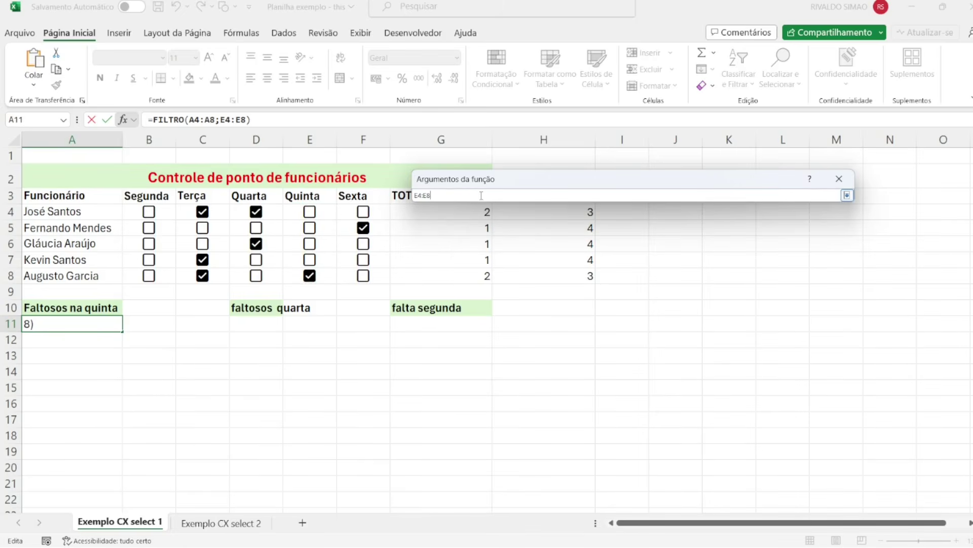
pyautogui.write('=FALSO')
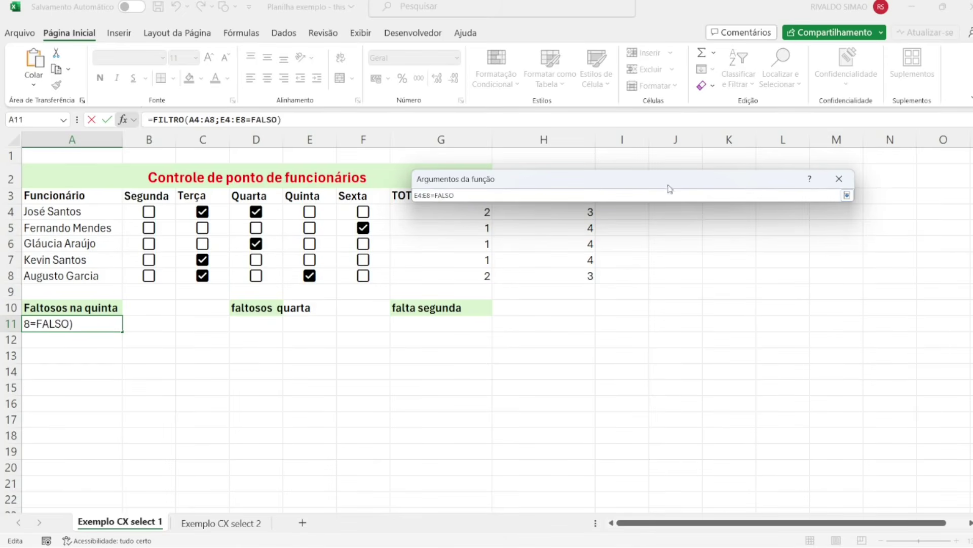
# Step: Complete the A11 FILTRO formula with "" as Se_vazia, and tick the Quinta checkboxes in E7 and E5
pyautogui.click(847, 196)
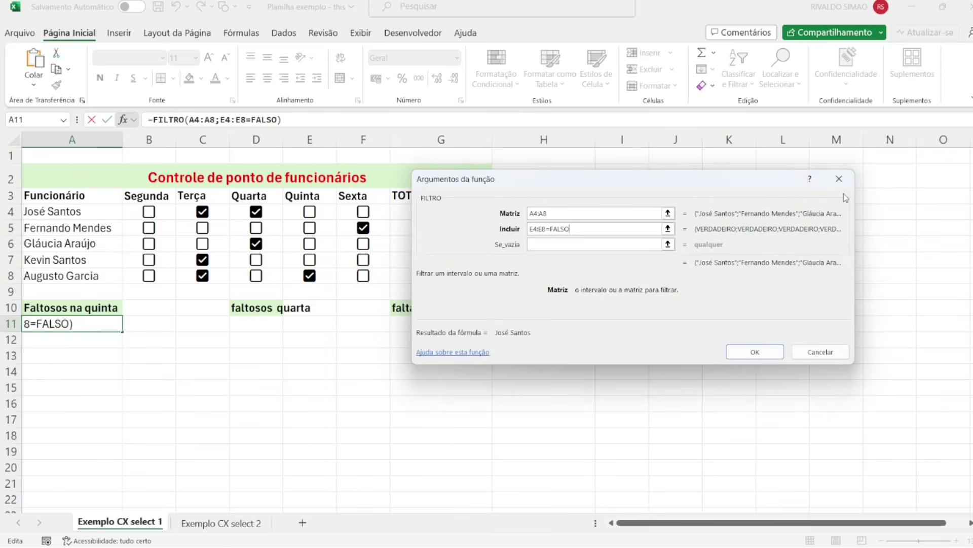
pyautogui.click(587, 244)
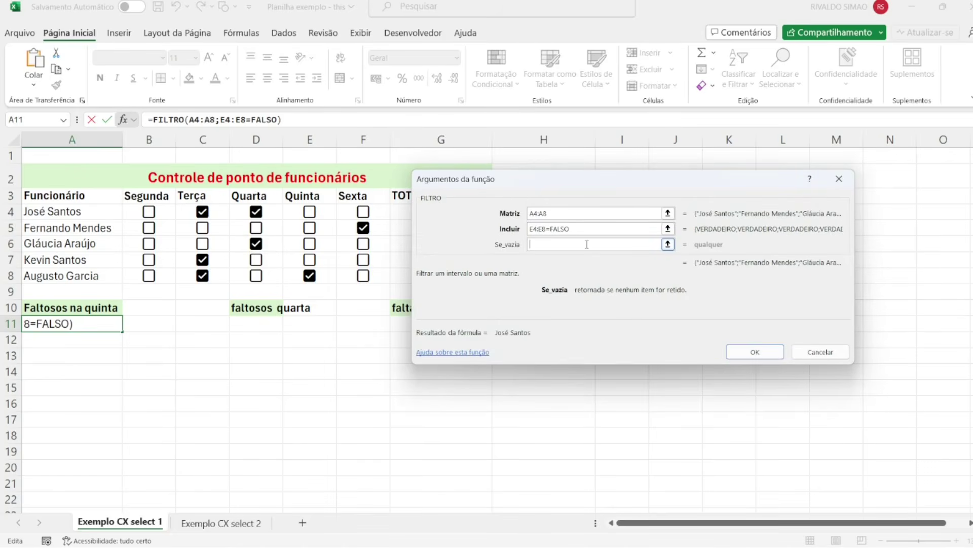
pyautogui.write('""')
pyautogui.click(756, 353)
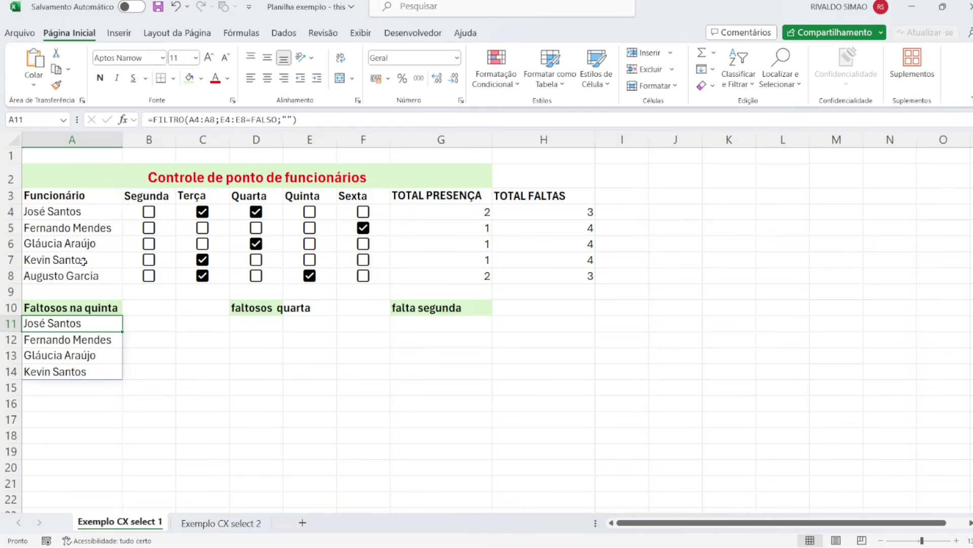
pyautogui.click(310, 261)
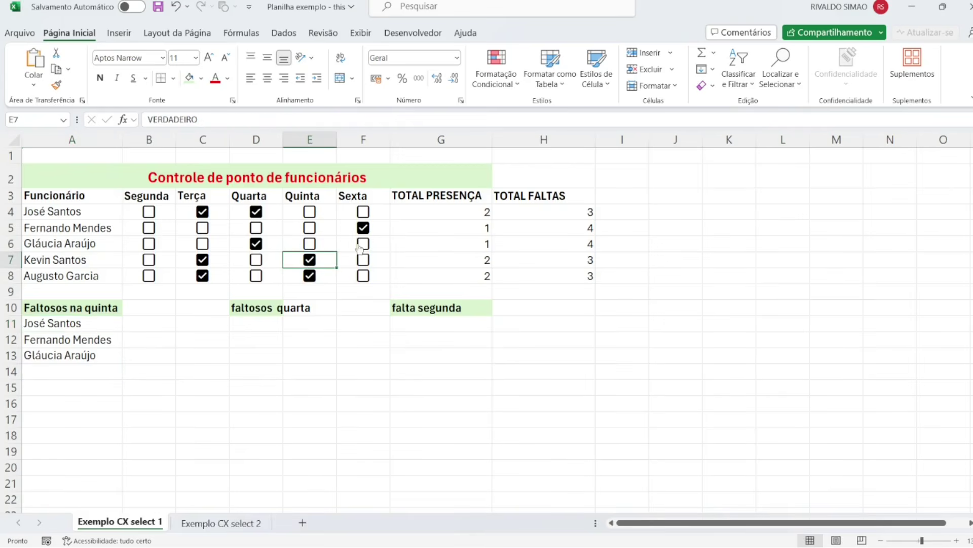
pyautogui.click(314, 232)
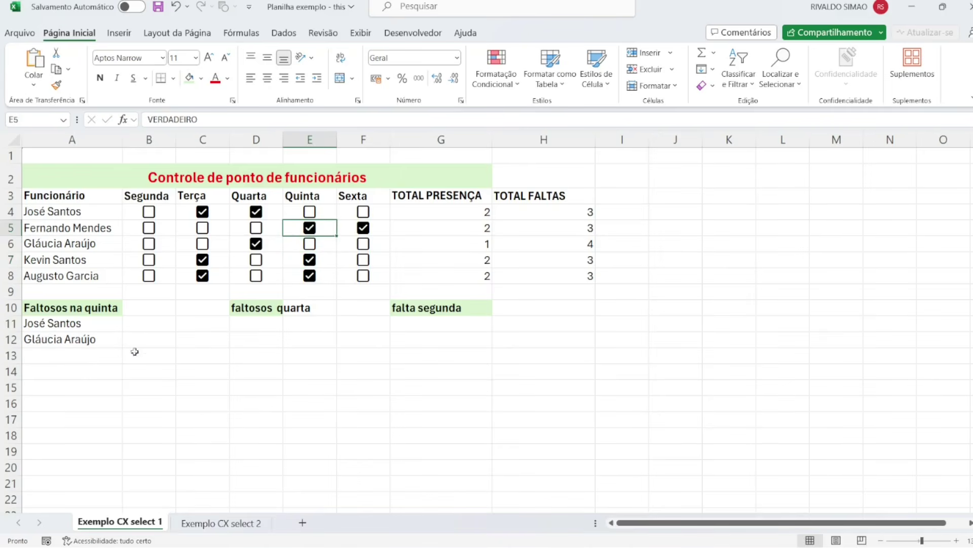
# Step: Insert the FILTRO function in D11 under faltosos quarta with the employee names A4:A8 as its Matriz
pyautogui.click(259, 326)
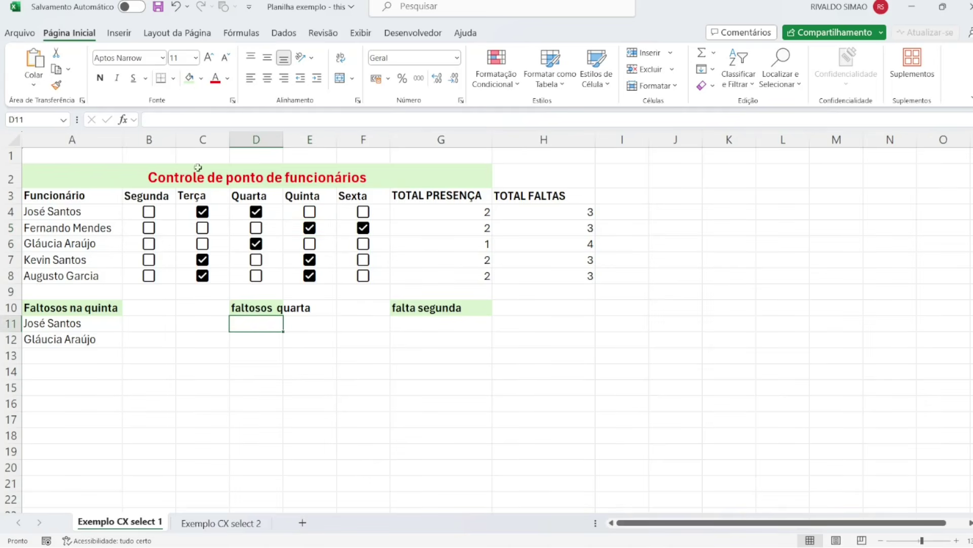
pyautogui.click(124, 120)
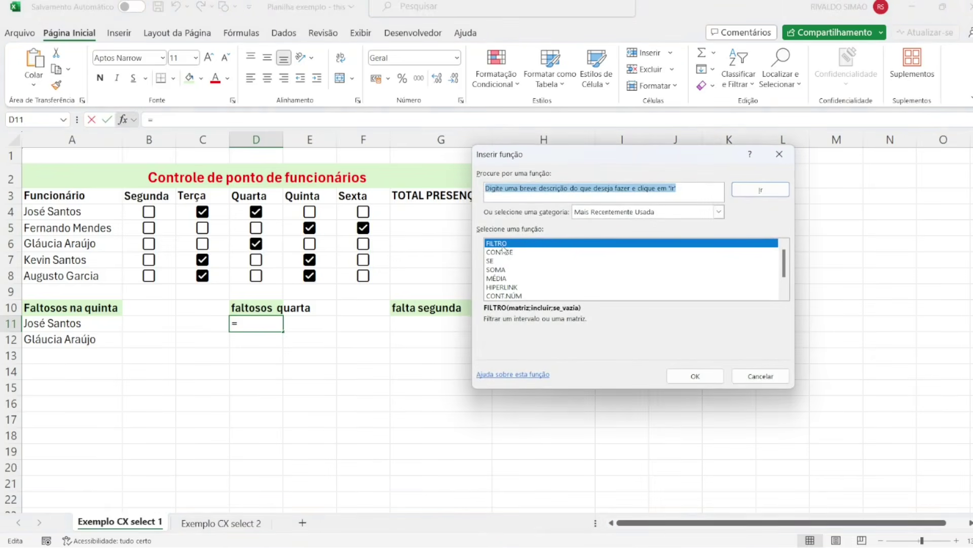
pyautogui.click(696, 375)
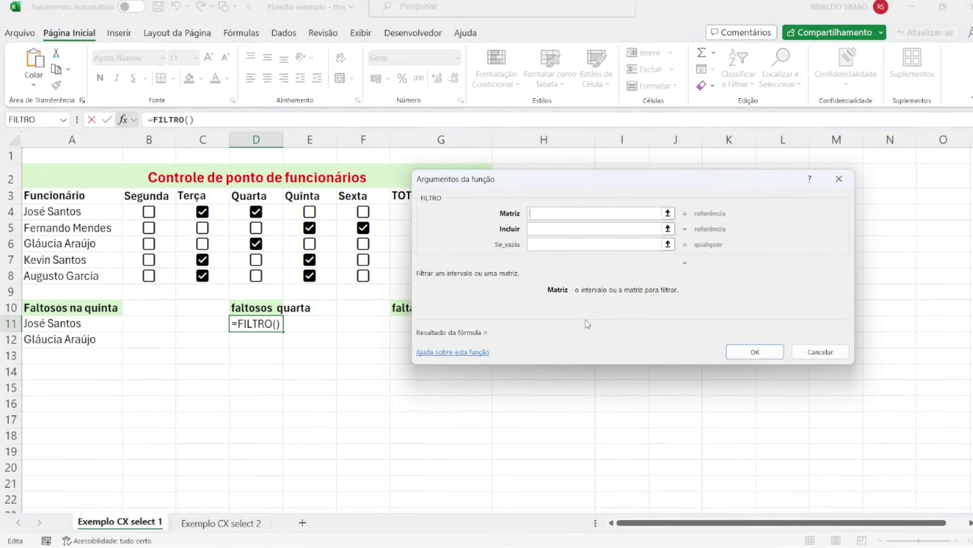
pyautogui.click(668, 210)
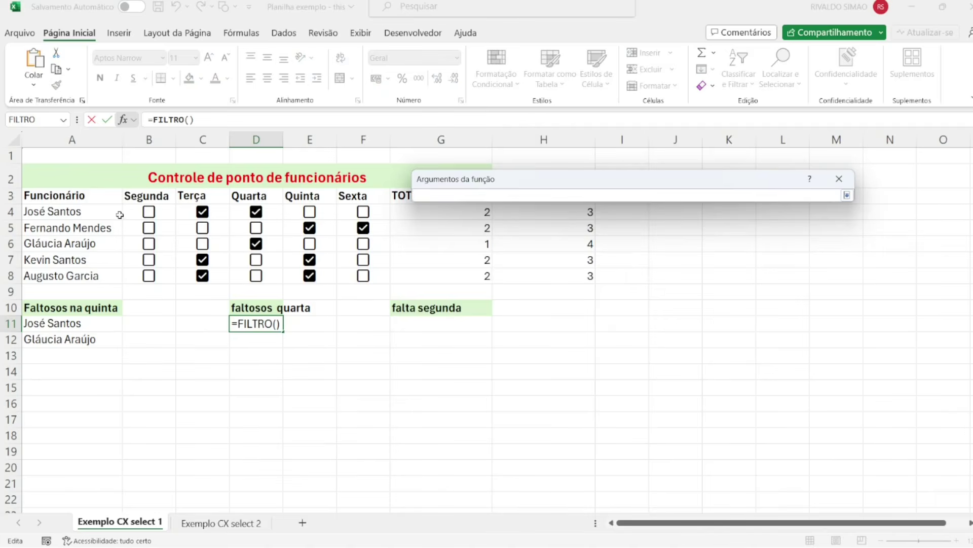
pyautogui.moveTo(97, 213); pyautogui.dragTo(97, 272)
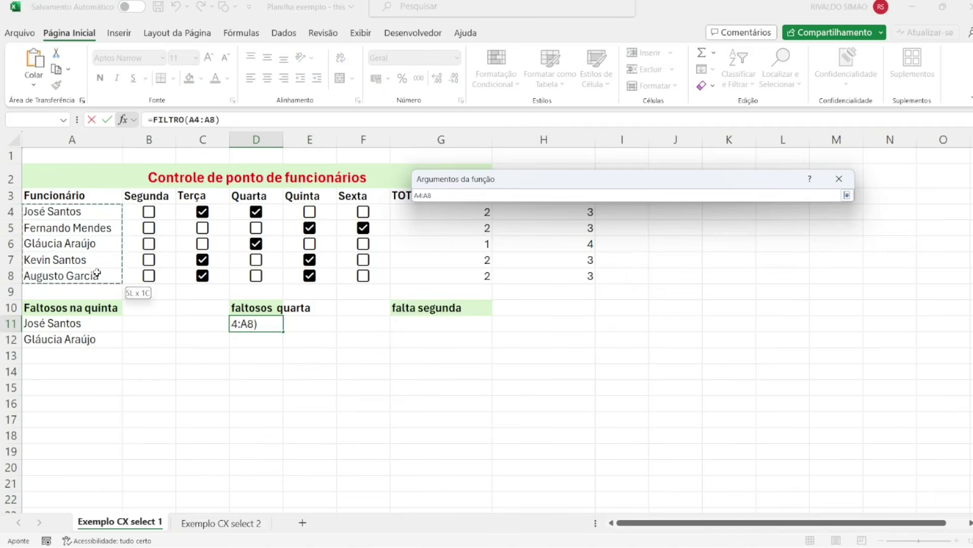
pyautogui.click(847, 195)
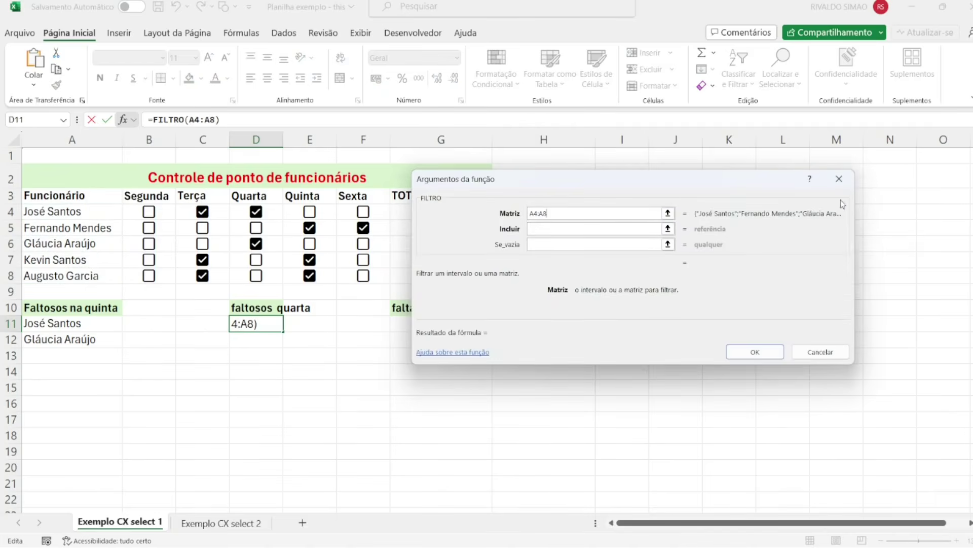
# Step: Set the Incluir argument of the D11 FILTRO to the Quarta checkbox condition D4:D8=FALSO
pyautogui.click(668, 228)
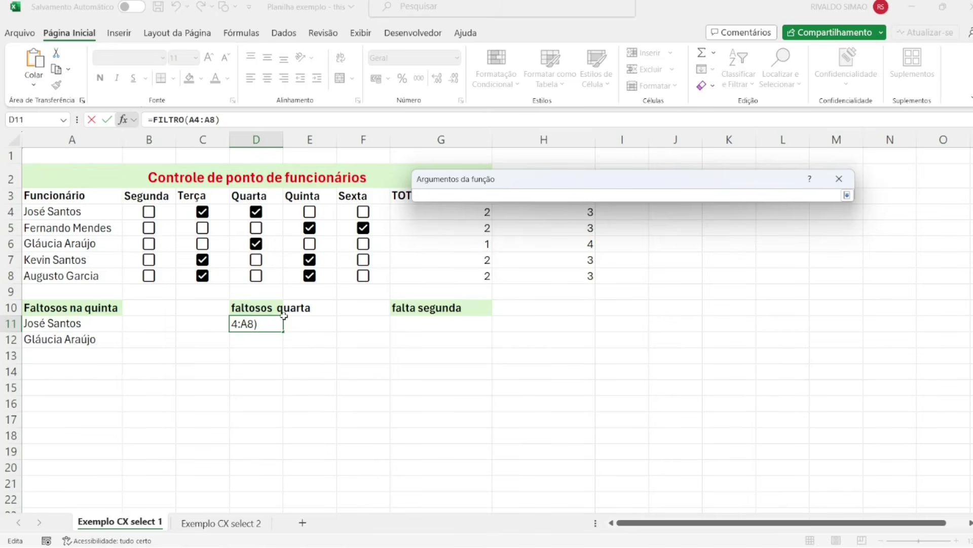
pyautogui.moveTo(264, 211); pyautogui.dragTo(258, 276)
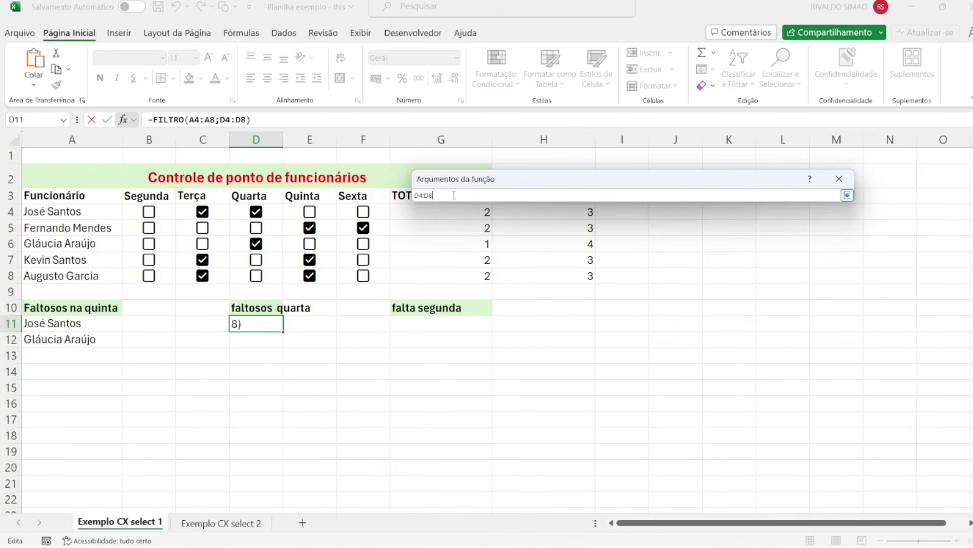
pyautogui.write('=FALSO')
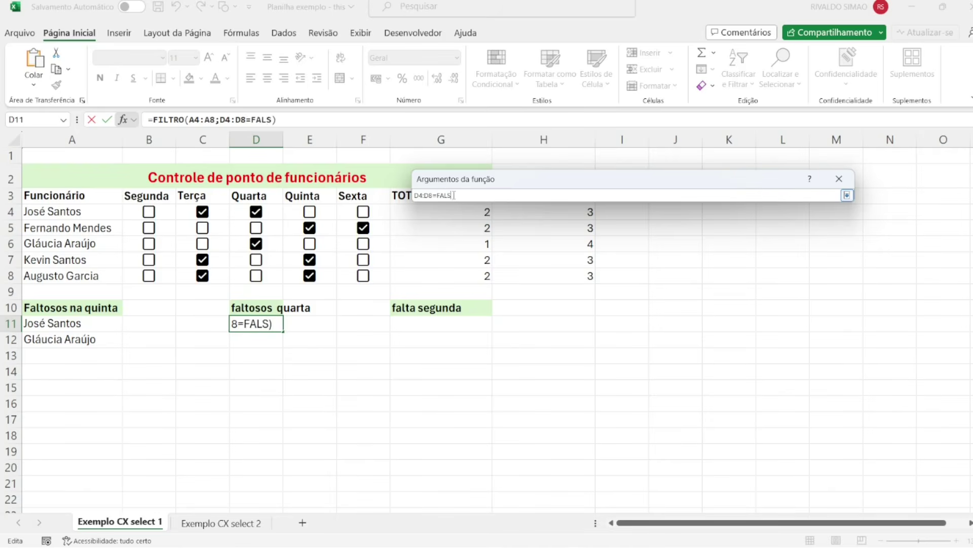
pyautogui.click(847, 195)
# Step: Complete the D11 FILTRO formula with "" as Se_vazia, and tick the Quarta checkbox in D8
pyautogui.click(579, 245)
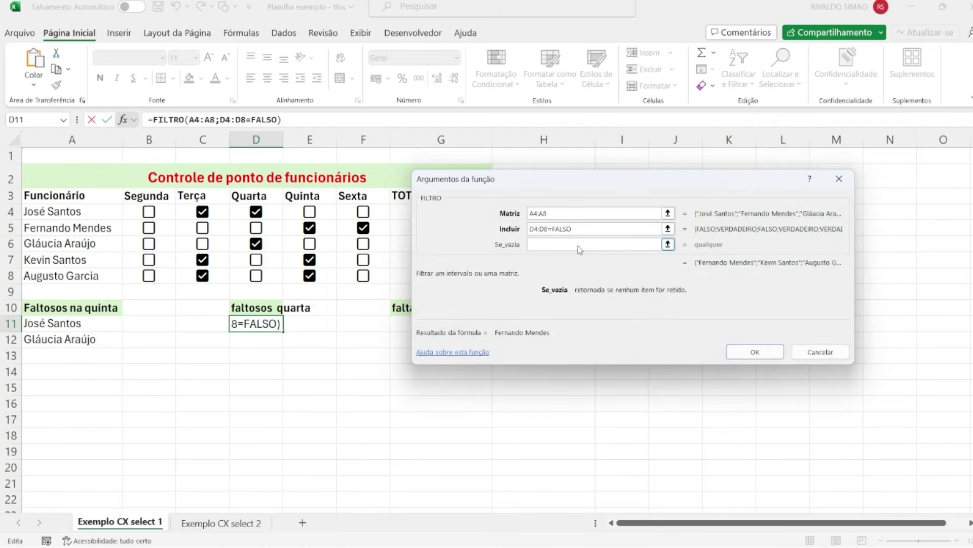
pyautogui.write('"')
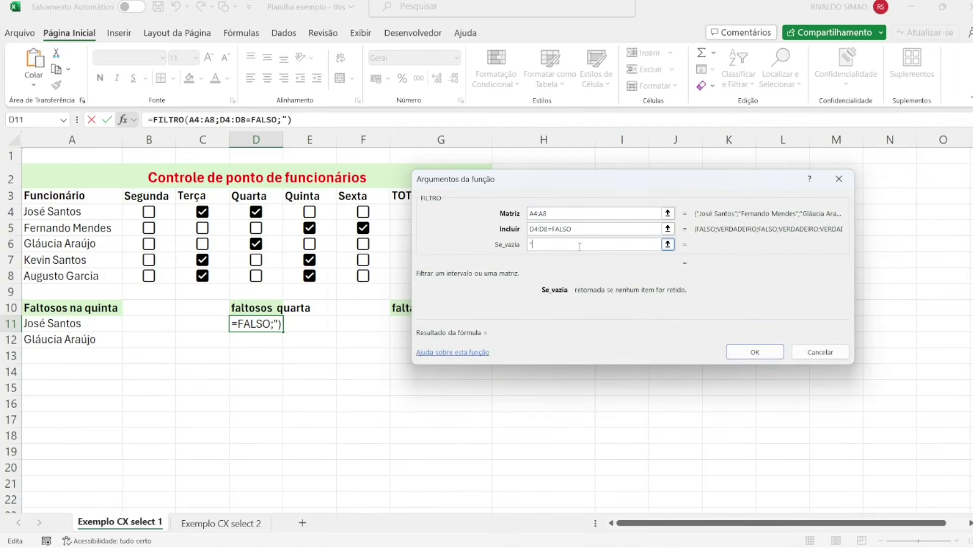
pyautogui.write('"')
pyautogui.click(751, 351)
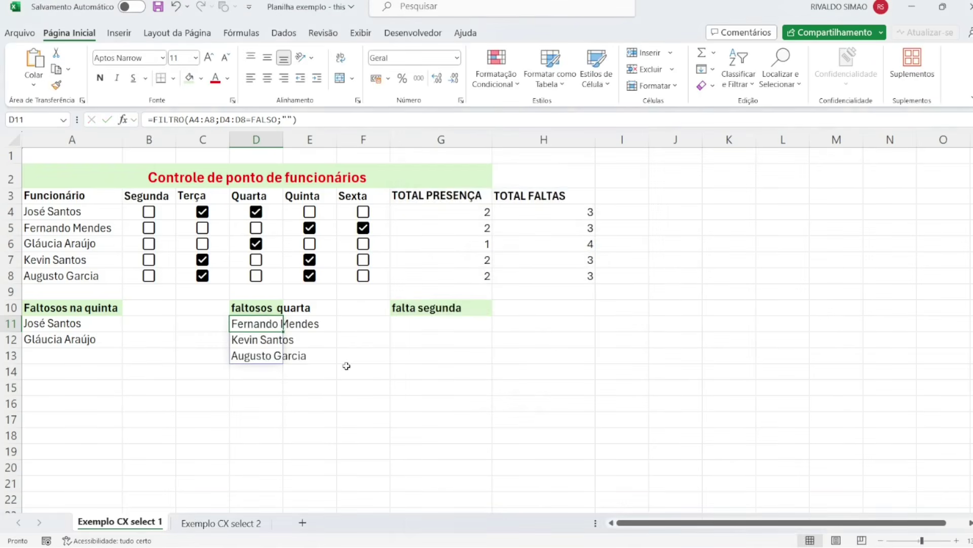
pyautogui.click(257, 276)
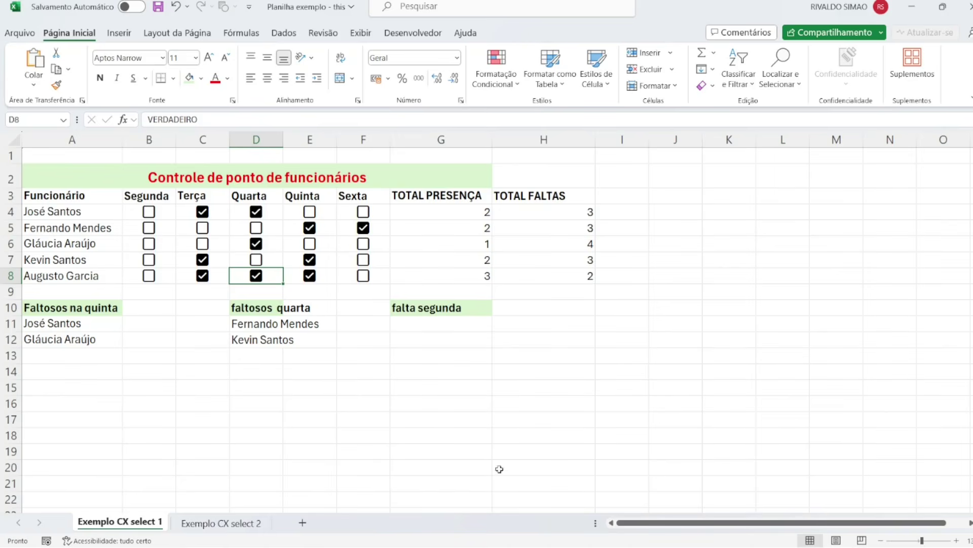
# Step: On the Exemplo CX select 2 sheet, insert a checkbox in I6 and fill it down to I10 beside the monthly tasks
pyautogui.click(236, 525)
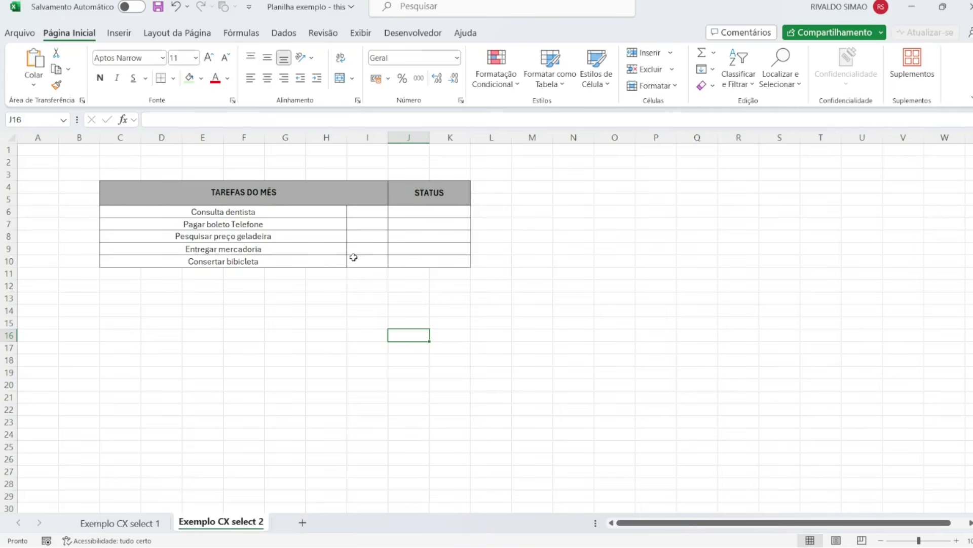
pyautogui.click(369, 212)
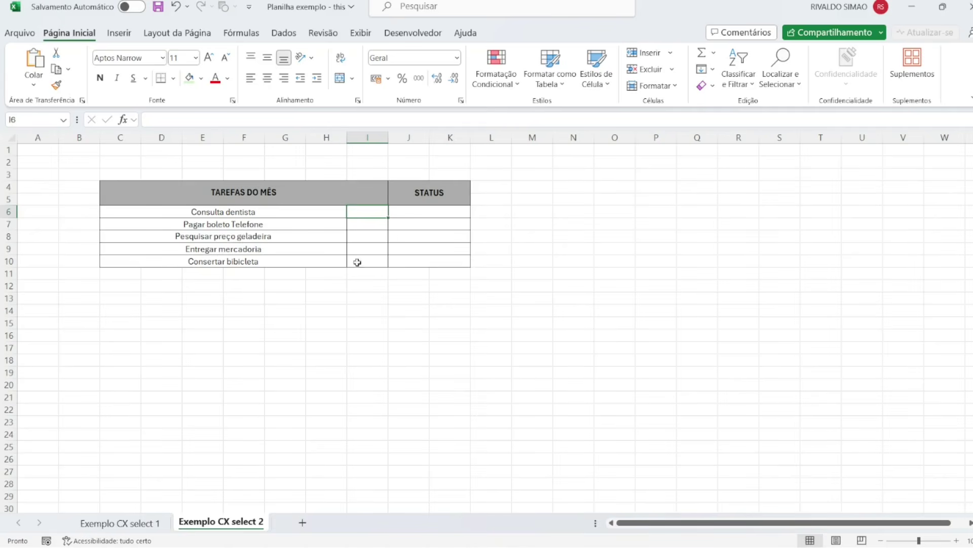
pyautogui.click(374, 223)
pyautogui.click(370, 210)
pyautogui.click(120, 32)
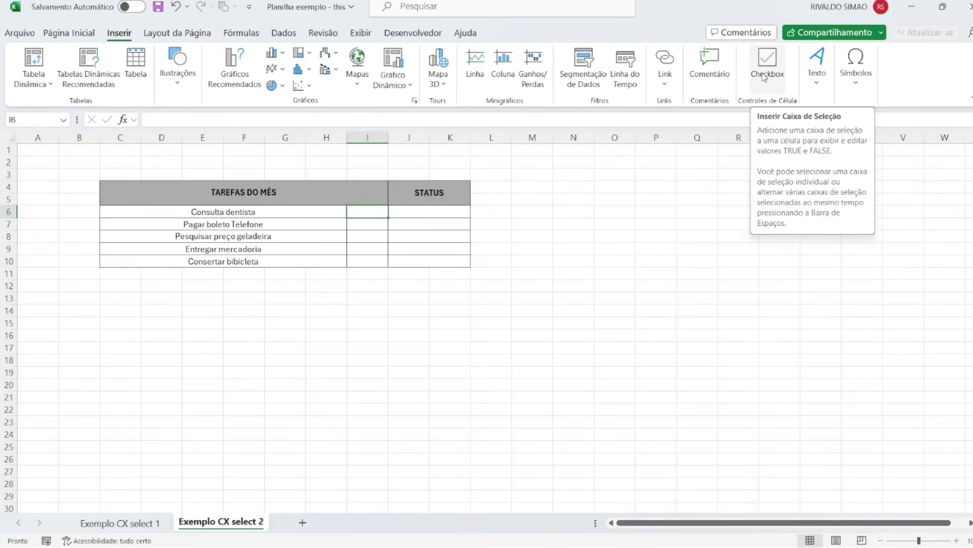
pyautogui.click(764, 77)
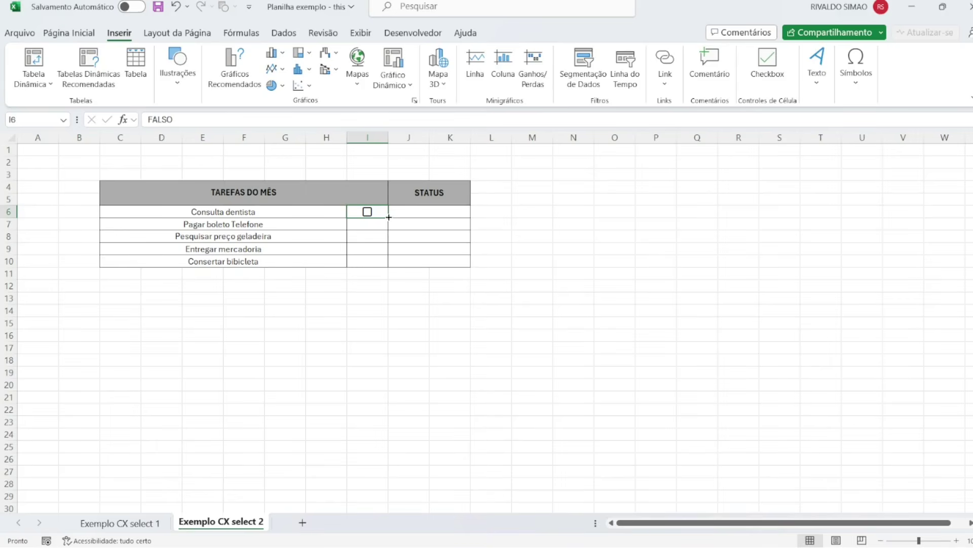
pyautogui.moveTo(388, 218); pyautogui.dragTo(388, 264)
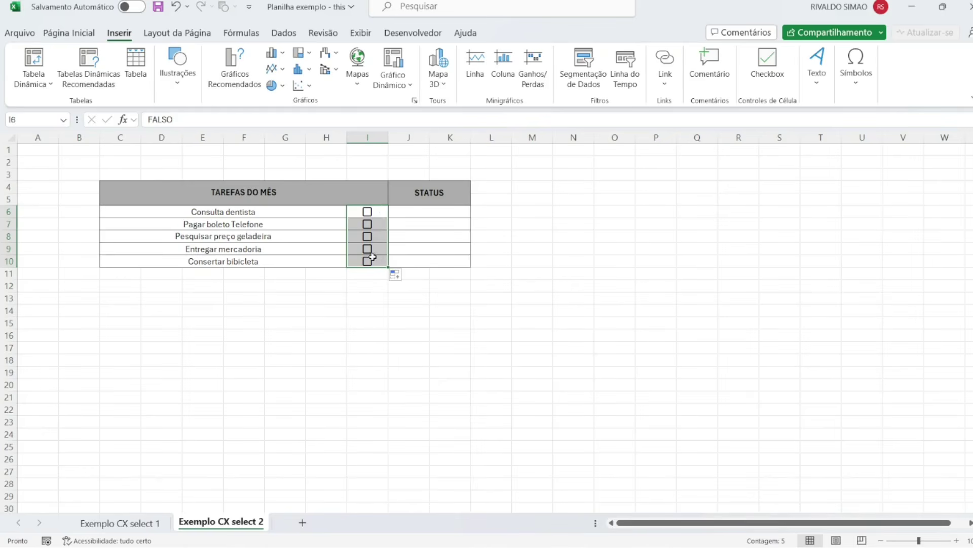
# Step: Toggle the Consulta dentista checkbox in I6 on and off, and go through the empty STATUS cells
pyautogui.click(367, 212)
pyautogui.click(367, 212)
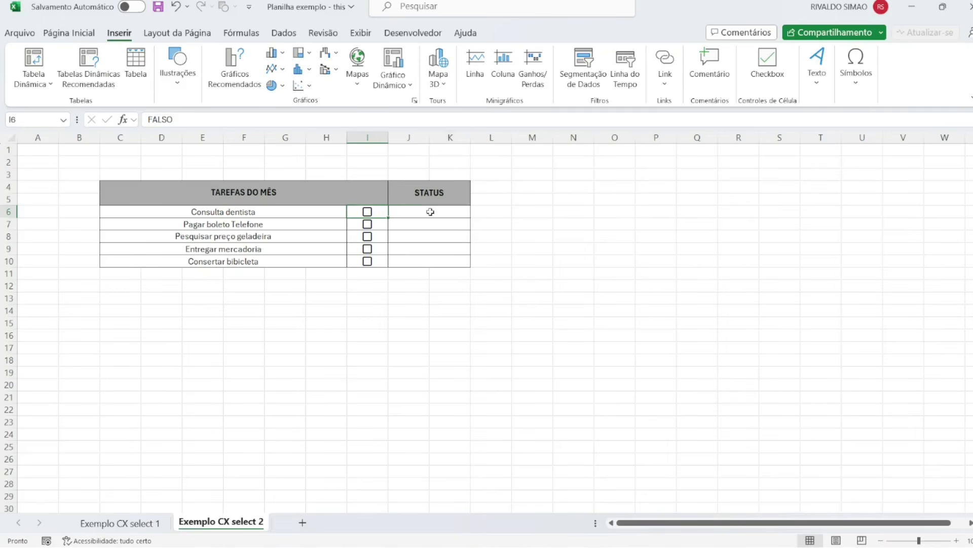
pyautogui.click(430, 210)
pyautogui.click(431, 223)
pyautogui.click(431, 236)
pyautogui.click(427, 259)
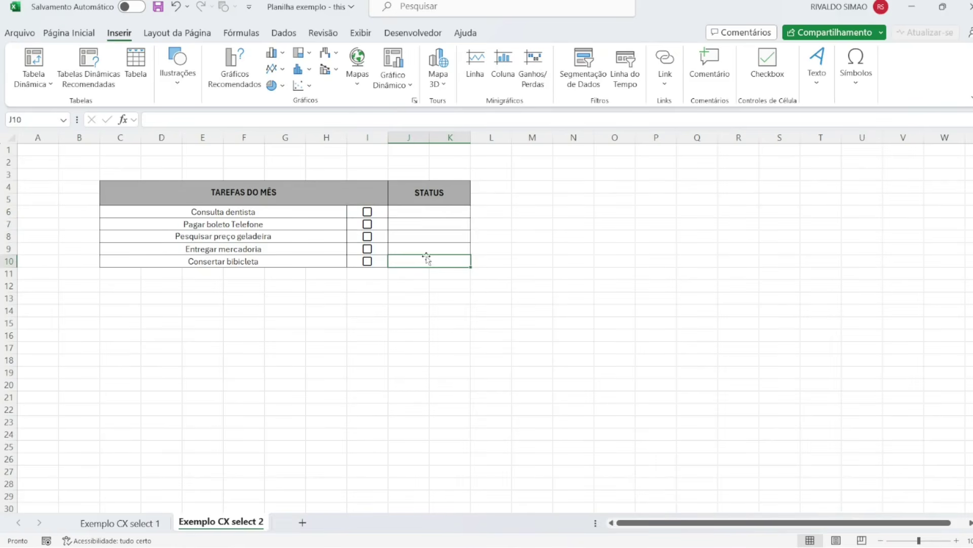
# Step: Insert the SE function in STATUS cell J6 with the Consulta dentista checkbox I6 as its Teste_lógico
pyautogui.click(407, 213)
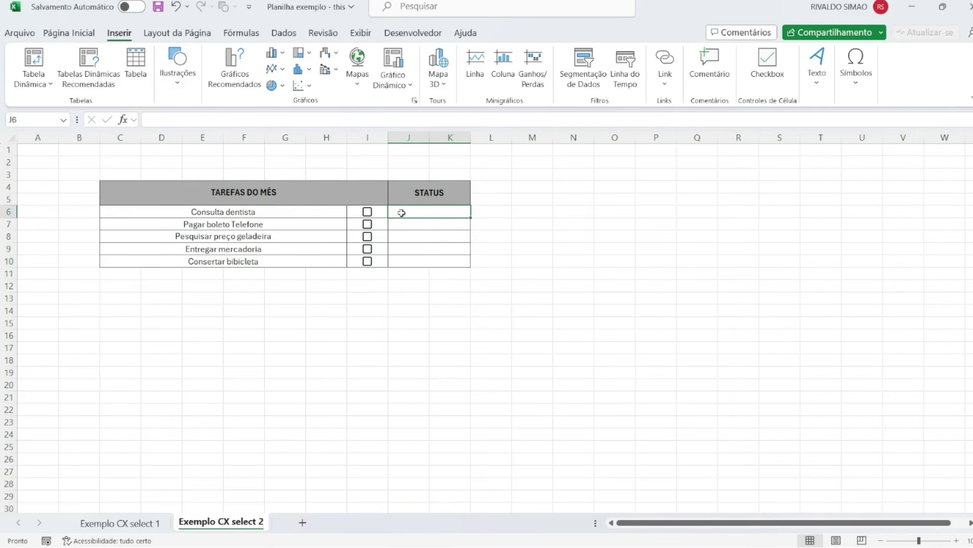
pyautogui.click(123, 120)
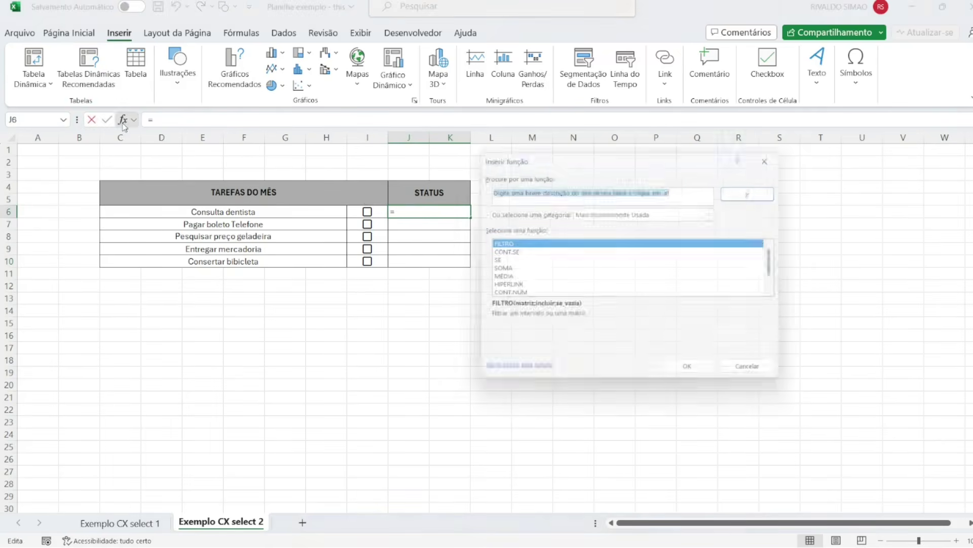
pyautogui.click(494, 260)
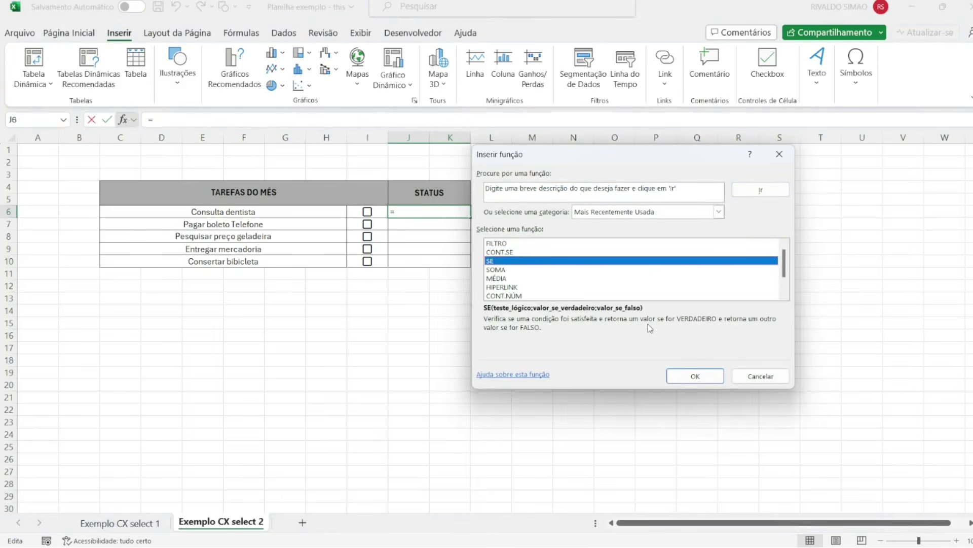
pyautogui.click(686, 374)
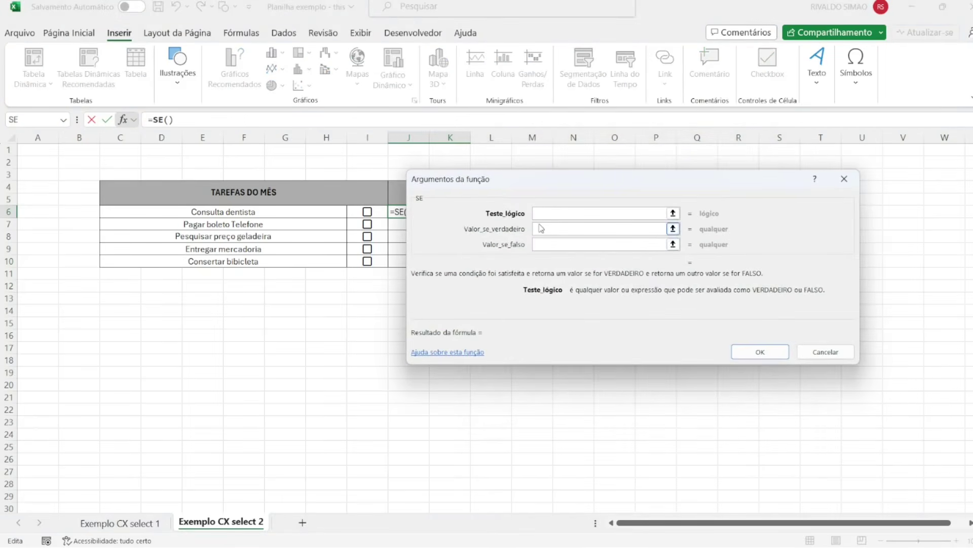
pyautogui.moveTo(614, 183); pyautogui.dragTo(649, 182)
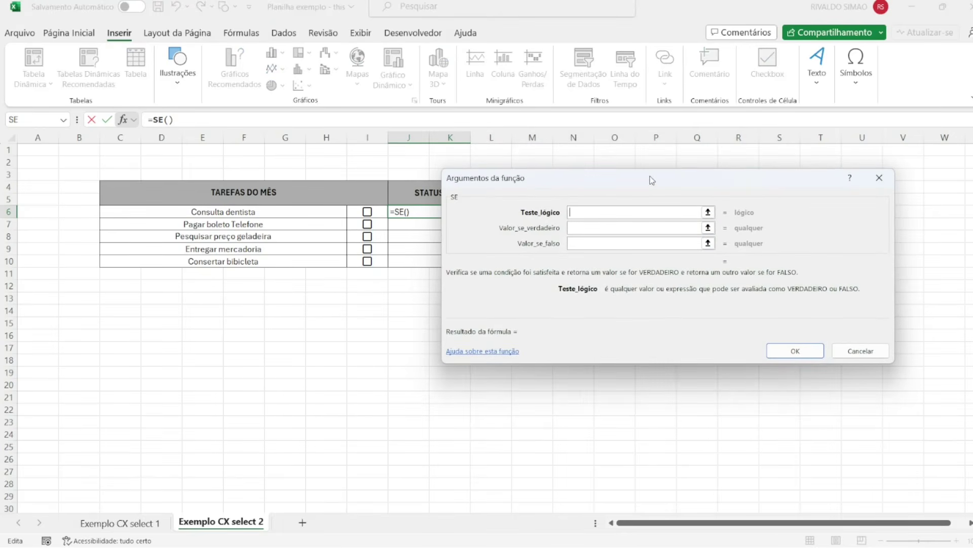
pyautogui.click(708, 211)
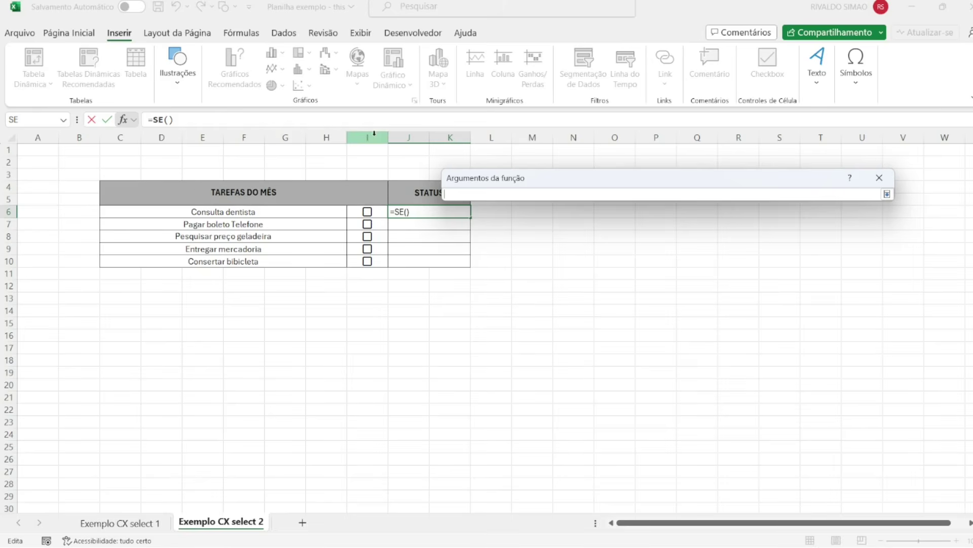
pyautogui.click(371, 212)
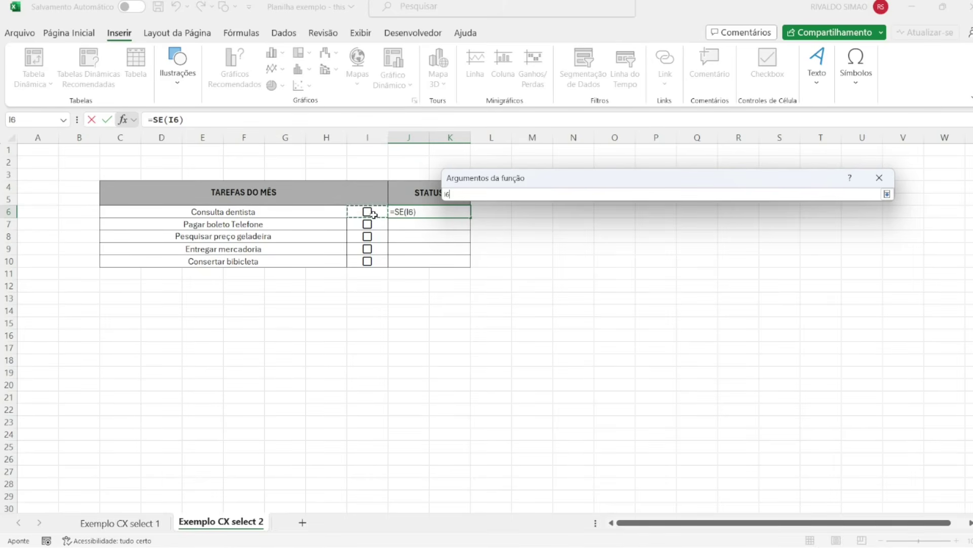
pyautogui.click(886, 193)
# Step: Set the SE function's Valor_se_verdadeiro to REALIZADA in uppercase for STATUS cell J6
pyautogui.click(573, 231)
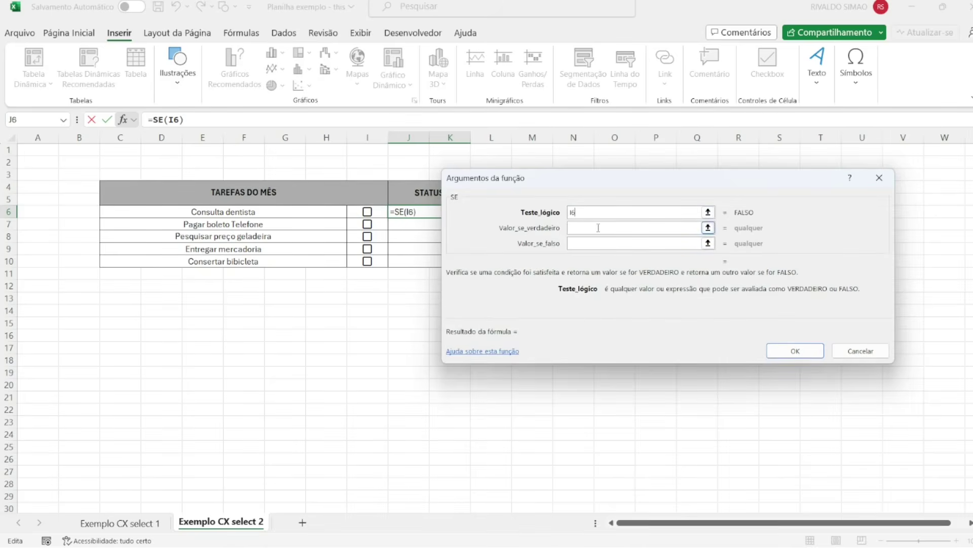
pyautogui.click(598, 227)
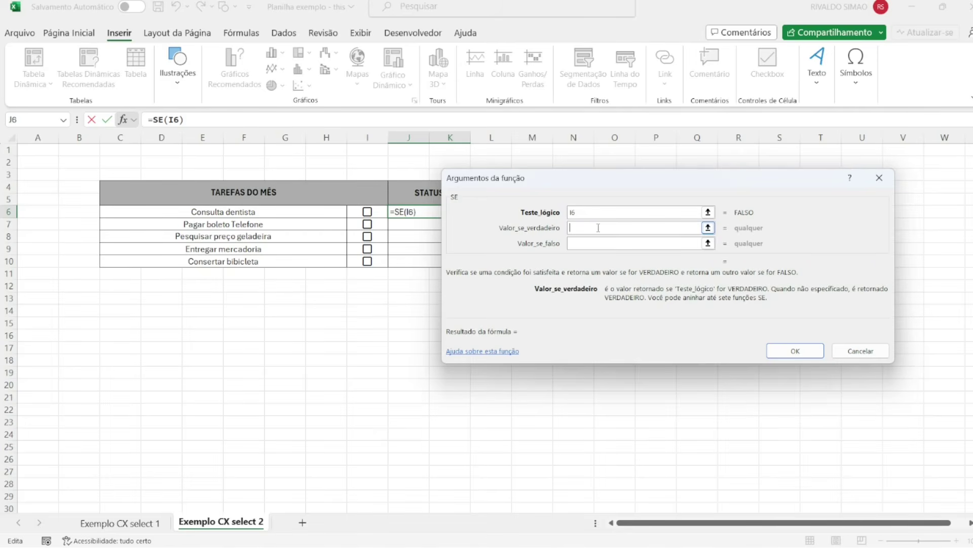
pyautogui.write('rea')
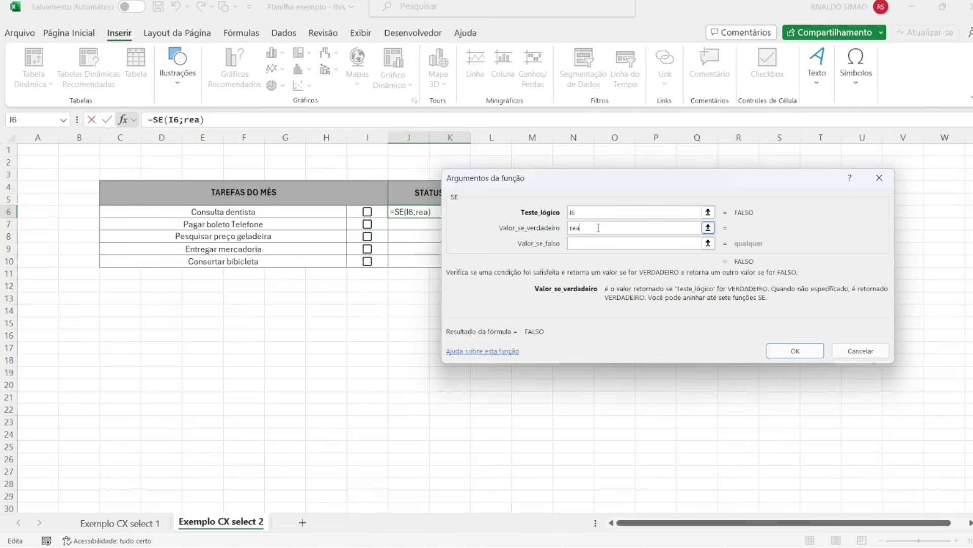
pyautogui.write('lizada')
pyautogui.press('BackSpace')
pyautogui.press('BackSpace')
pyautogui.press('BackSpace')
pyautogui.press('BackSpace')
pyautogui.press('BackSpace')
pyautogui.press('BackSpace')
pyautogui.press('BackSpace')
pyautogui.press('BackSpace')
pyautogui.press('BackSpace')
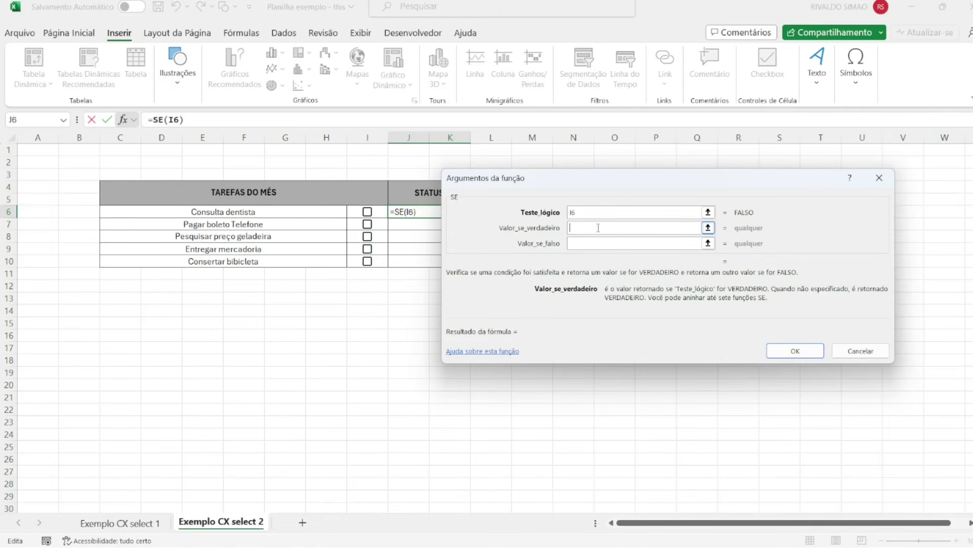
pyautogui.write('REALIZADA')
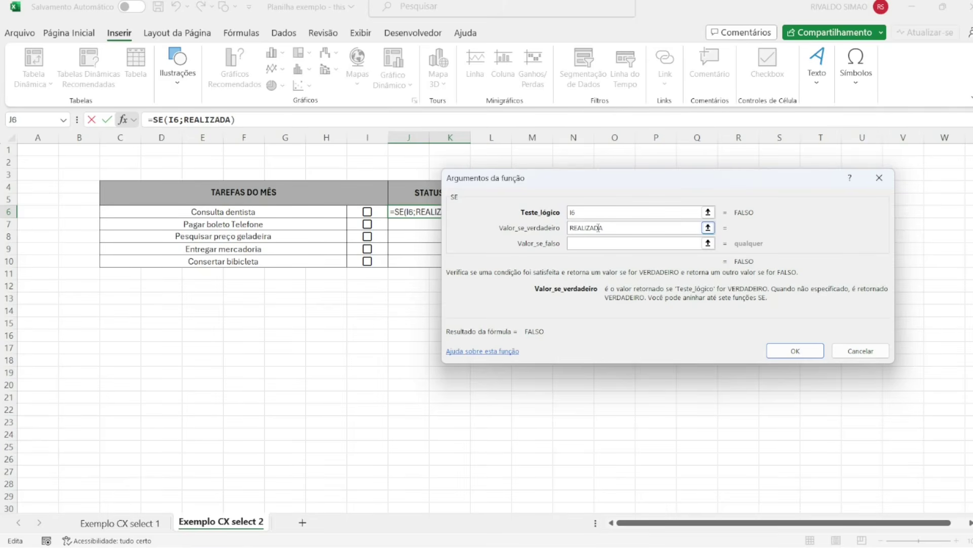
# Step: Set the SE function's Valor_se_falso to PENDENTE and insert the completed formula in J6
pyautogui.click(611, 243)
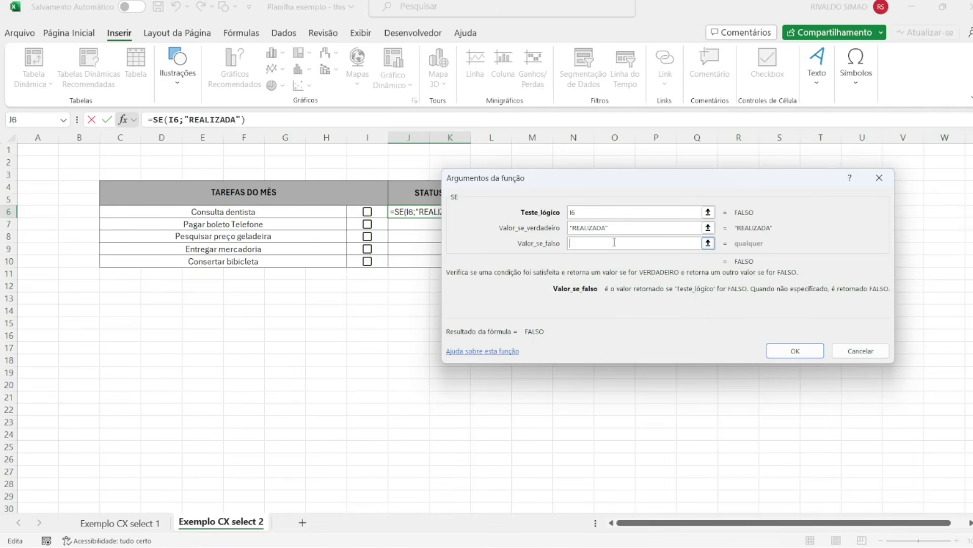
pyautogui.write('PENDENTE')
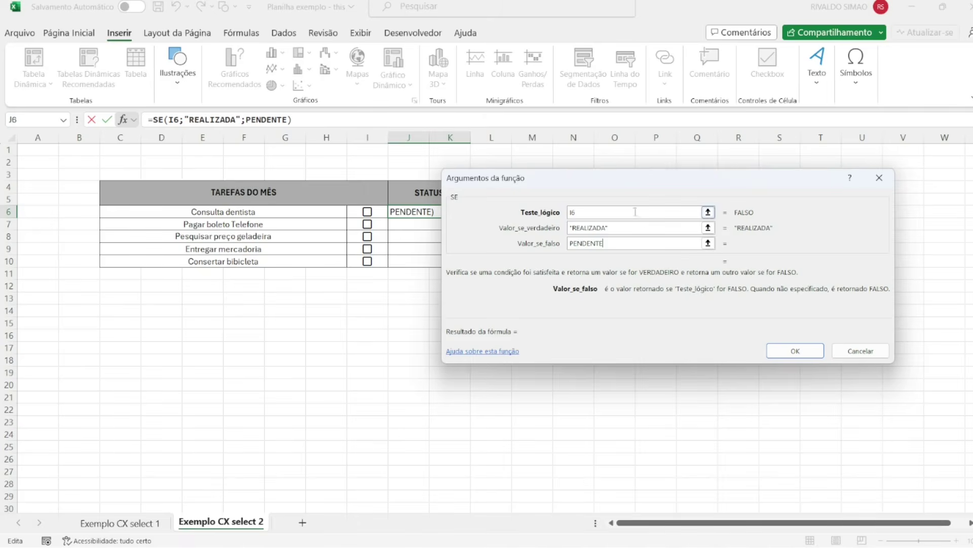
pyautogui.click(779, 349)
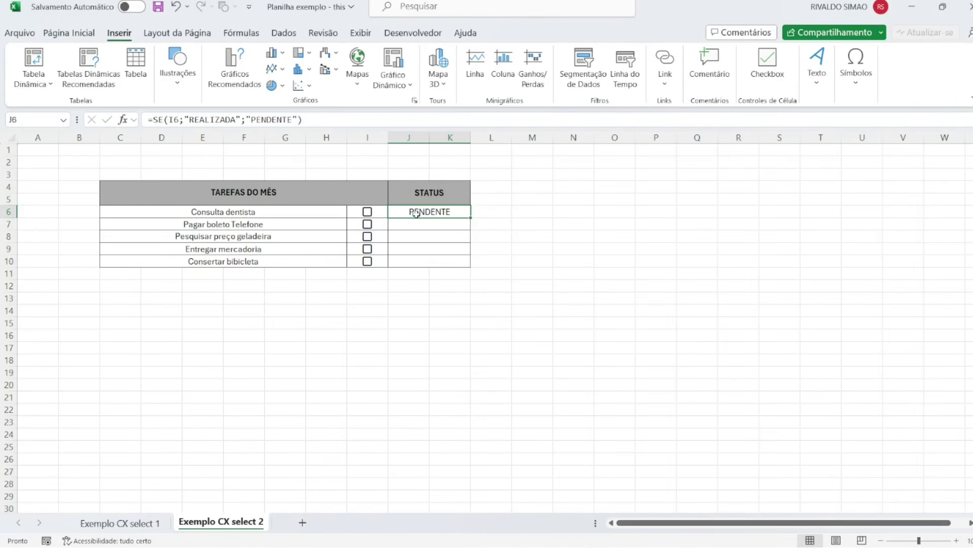
# Step: Tick the Consulta dentista checkbox in I6, and fill the SE formula from J6 down to J10
pyautogui.click(368, 212)
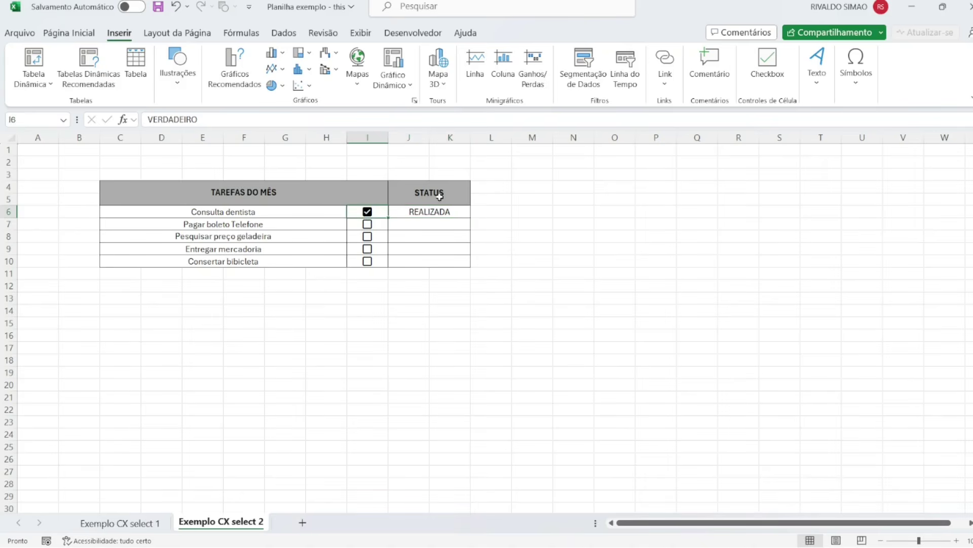
pyautogui.click(452, 214)
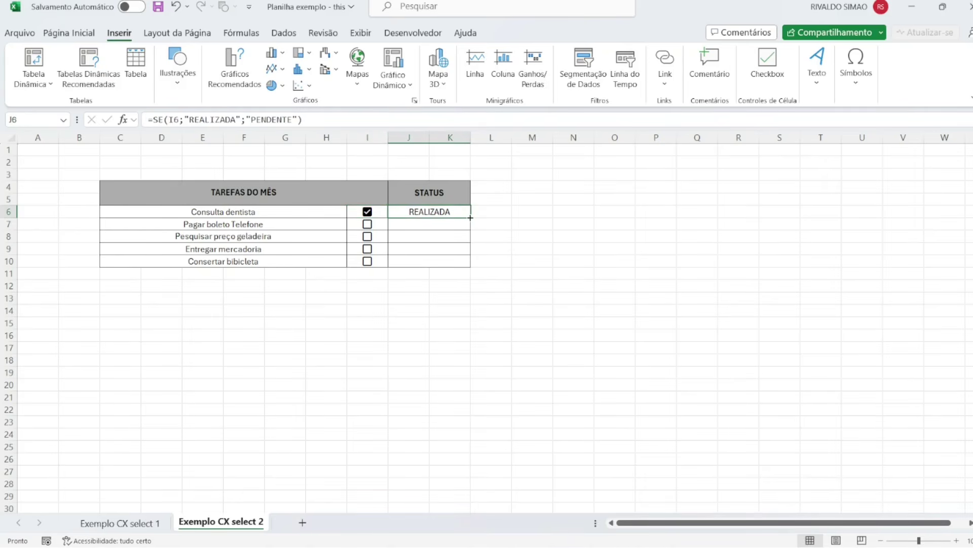
pyautogui.moveTo(471, 217); pyautogui.dragTo(468, 265)
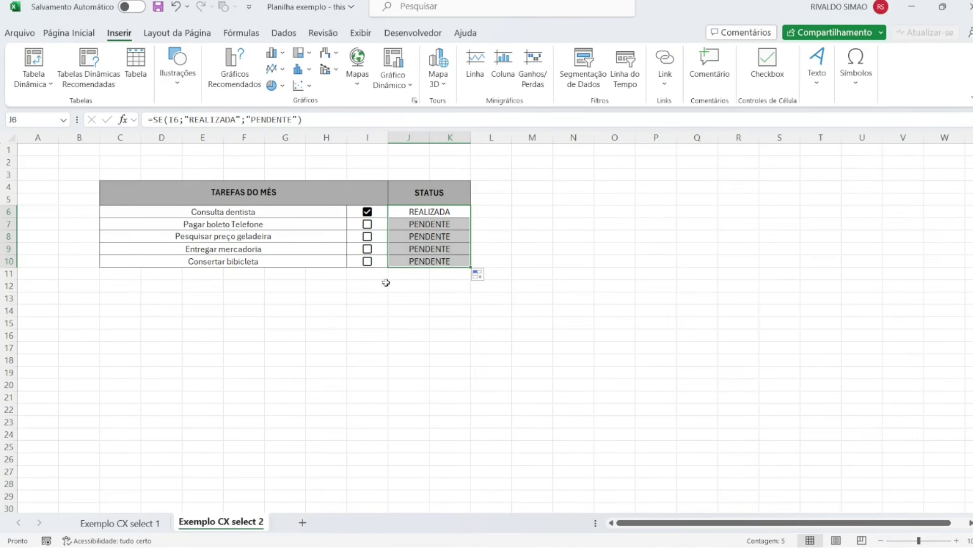
# Step: Tick the Pesquisar preço geladeira and Consertar bibicleta checkboxes, and check the STATUS formulas in J6 and J7
pyautogui.click(382, 287)
pyautogui.click(368, 236)
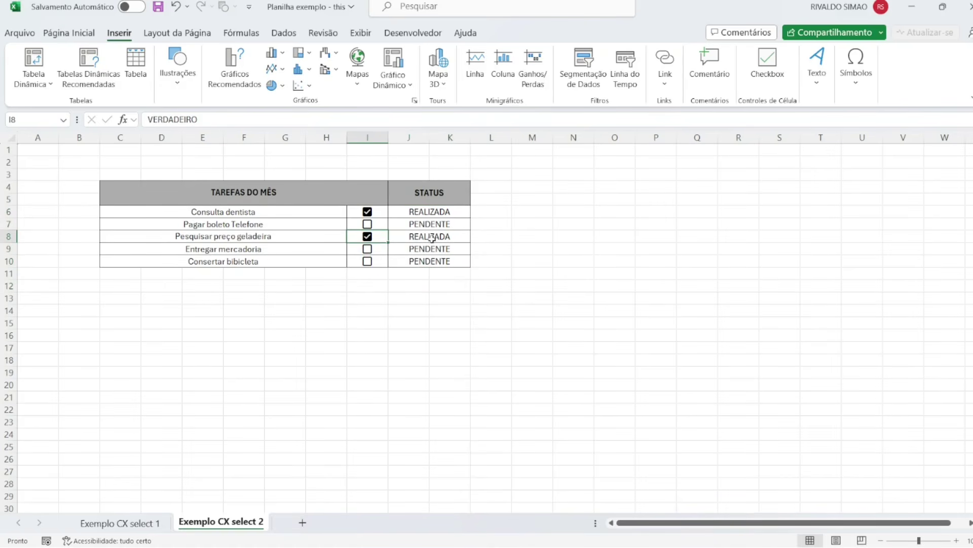
pyautogui.click(367, 262)
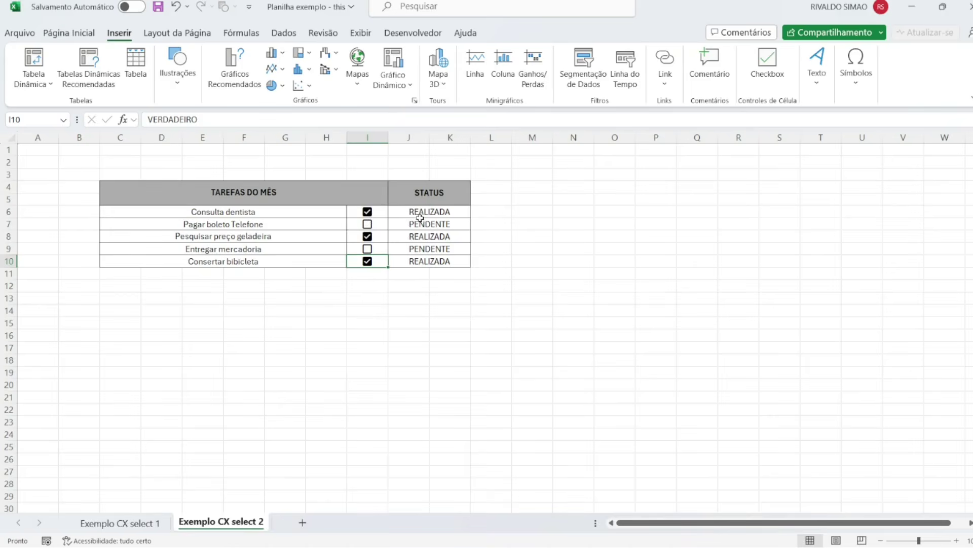
pyautogui.click(448, 213)
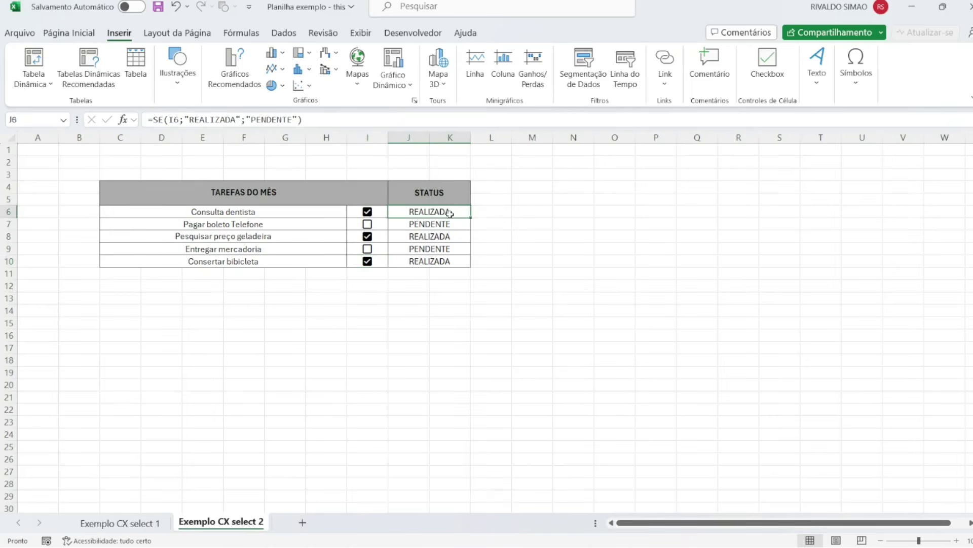
pyautogui.click(439, 225)
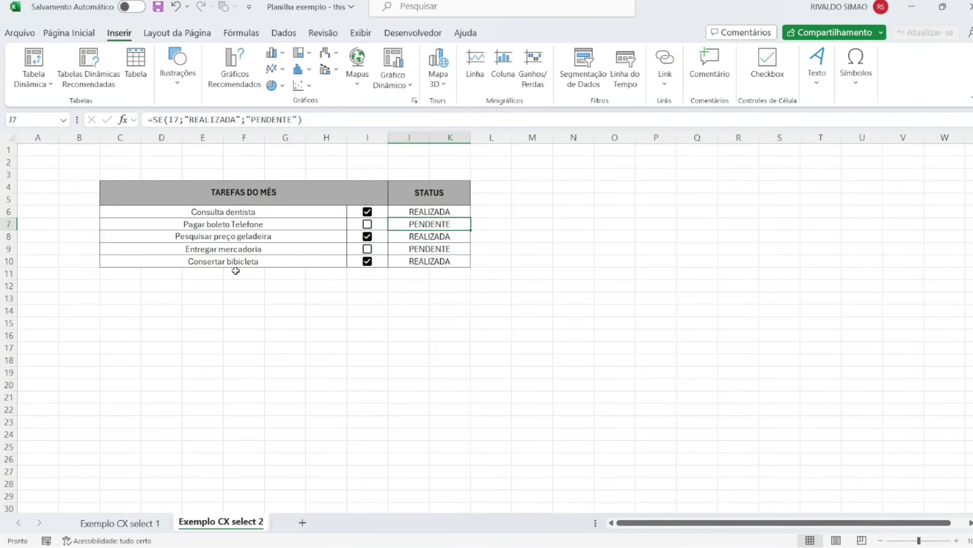
pyautogui.click(422, 213)
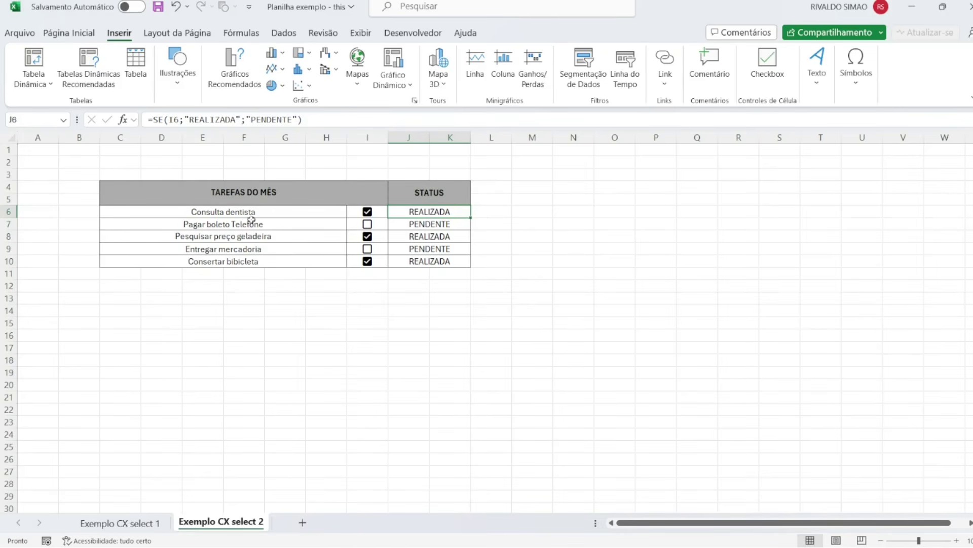
# Step: Start a new conditional formatting rule for the five task names from row 6 to 10, using a formula to determine the formatted cells
pyautogui.moveTo(258, 212); pyautogui.dragTo(258, 234)
pyautogui.moveTo(259, 256); pyautogui.dragTo(260, 263)
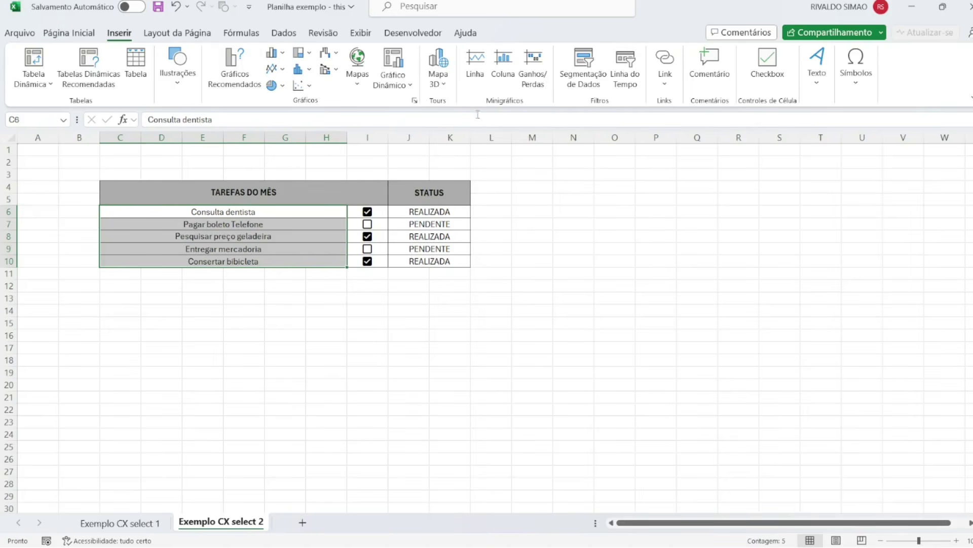
pyautogui.click(68, 33)
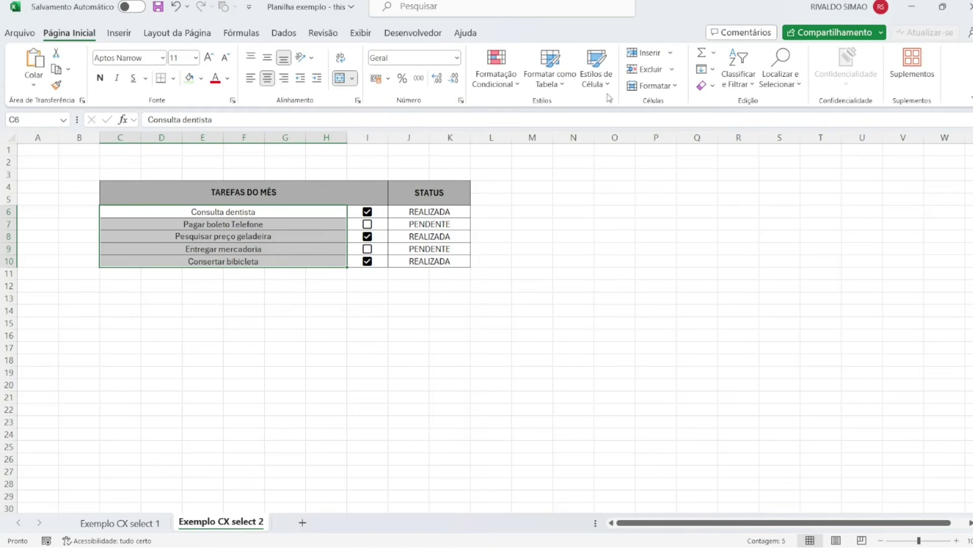
pyautogui.click(513, 89)
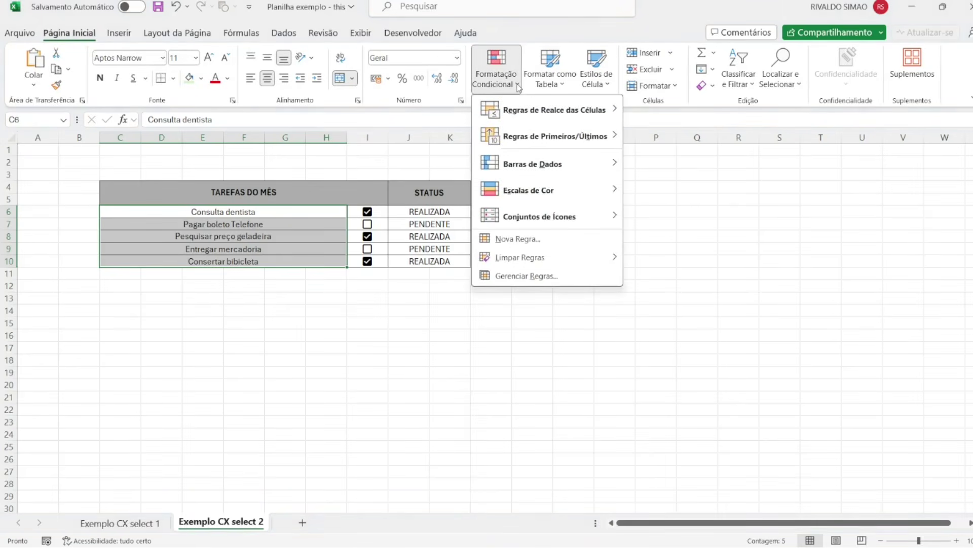
pyautogui.click(514, 239)
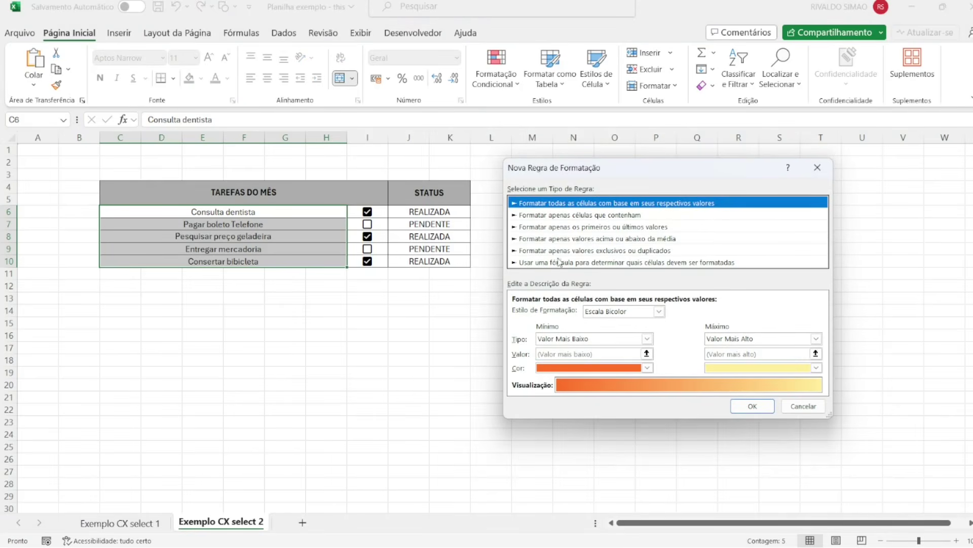
pyautogui.click(554, 263)
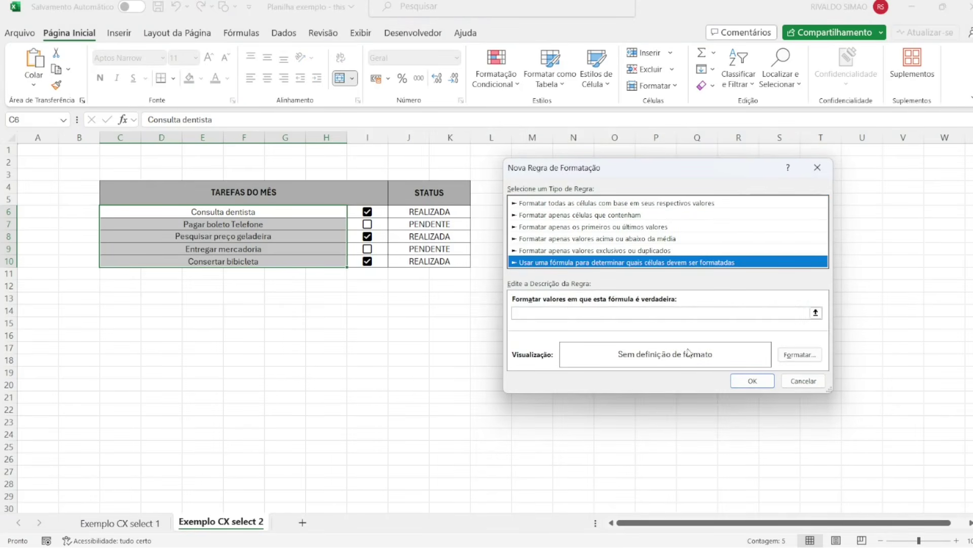
# Step: Enter =$I6 as the rule's formula, referencing the Consulta dentista checkbox with only the column locked
pyautogui.click(816, 312)
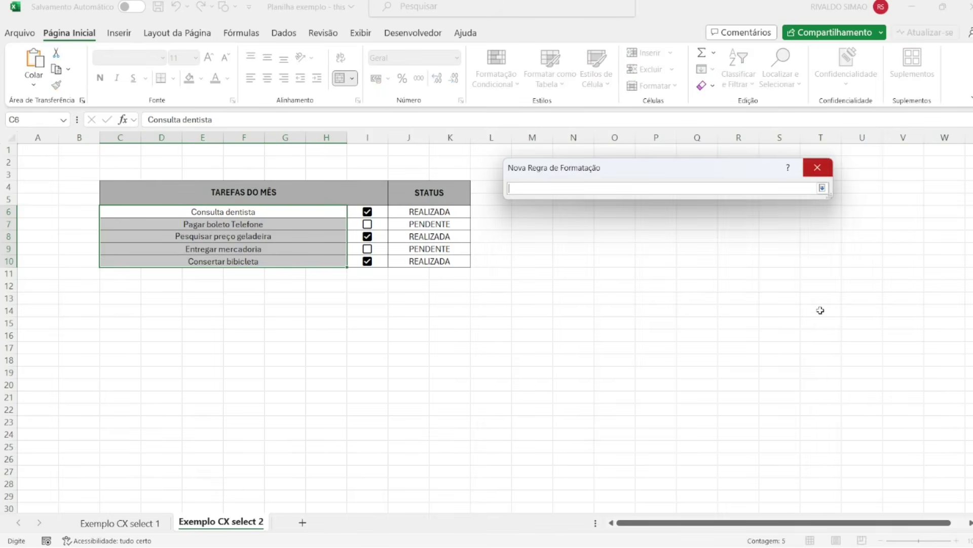
pyautogui.click(378, 212)
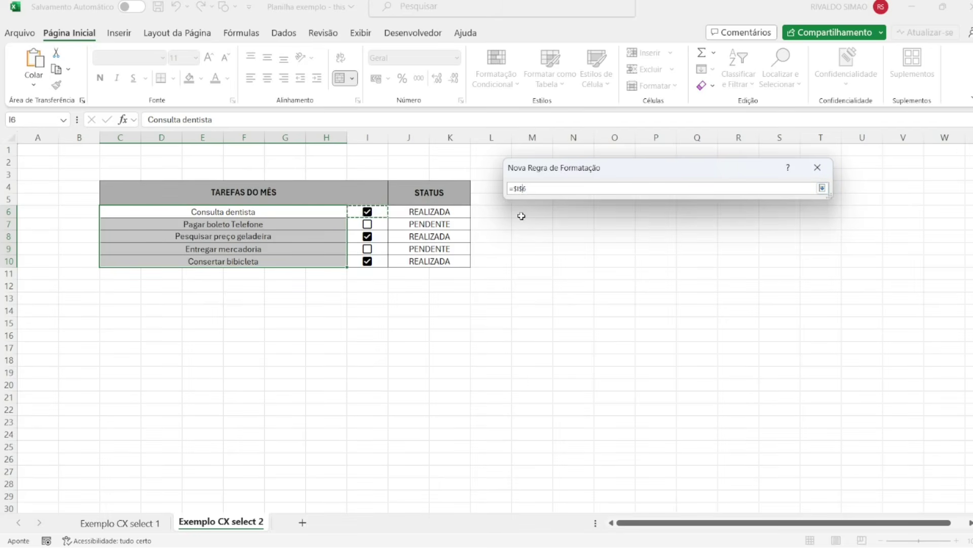
pyautogui.press('BackSpace')
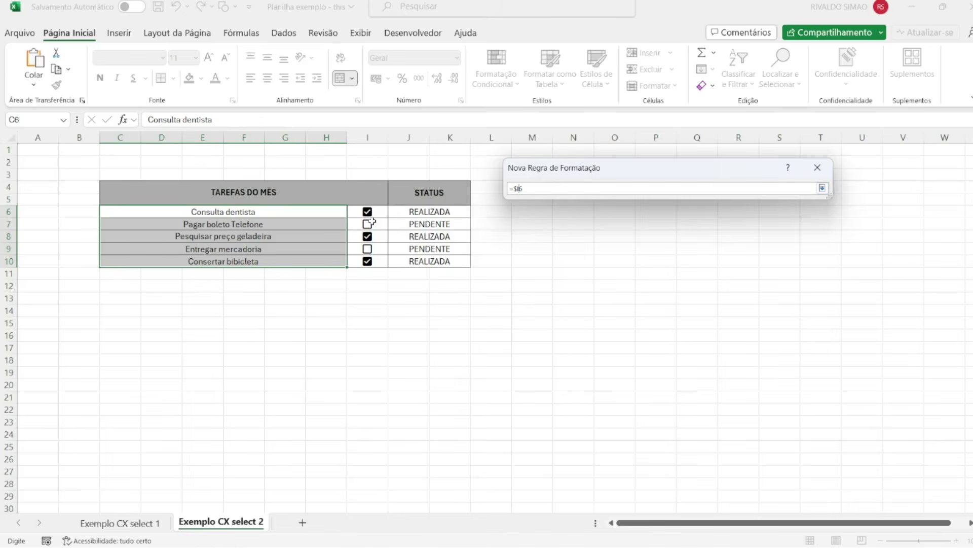
pyautogui.click(822, 189)
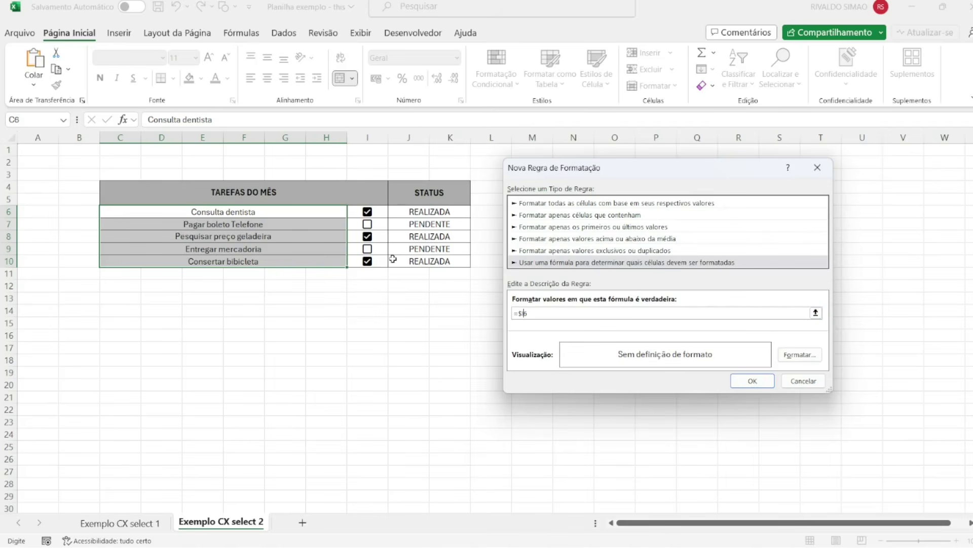
# Step: Give the rule a light green fill and Negrito font style, and apply it to the task names
pyautogui.click(801, 356)
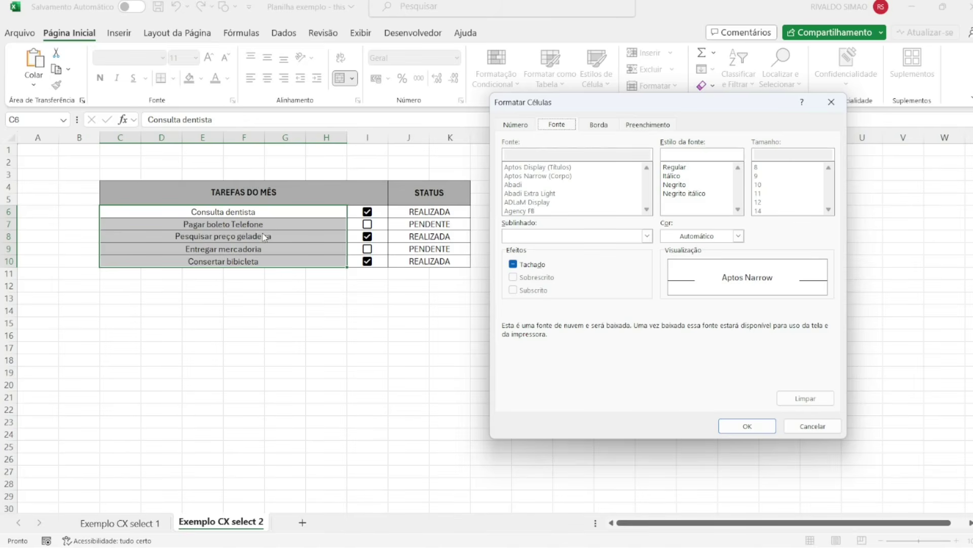
pyautogui.click(647, 125)
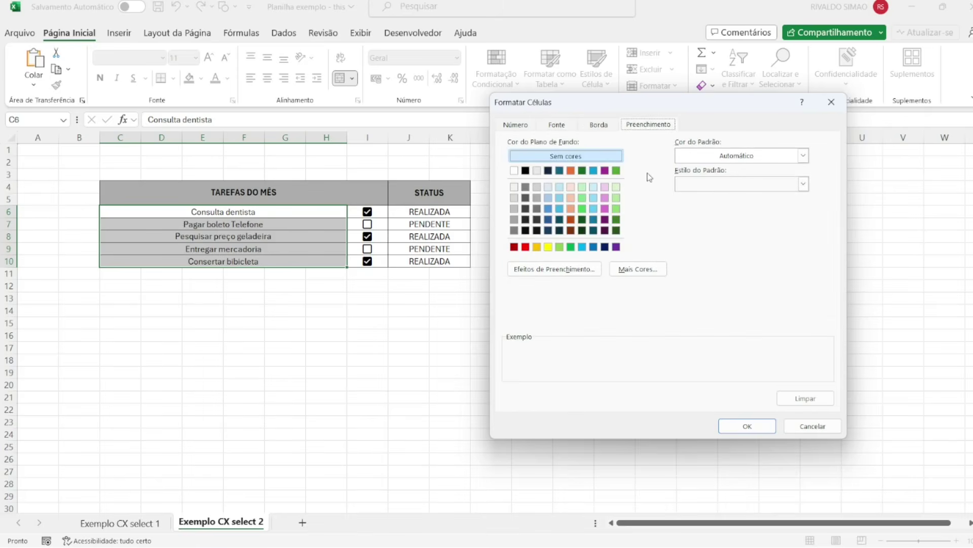
pyautogui.click(560, 247)
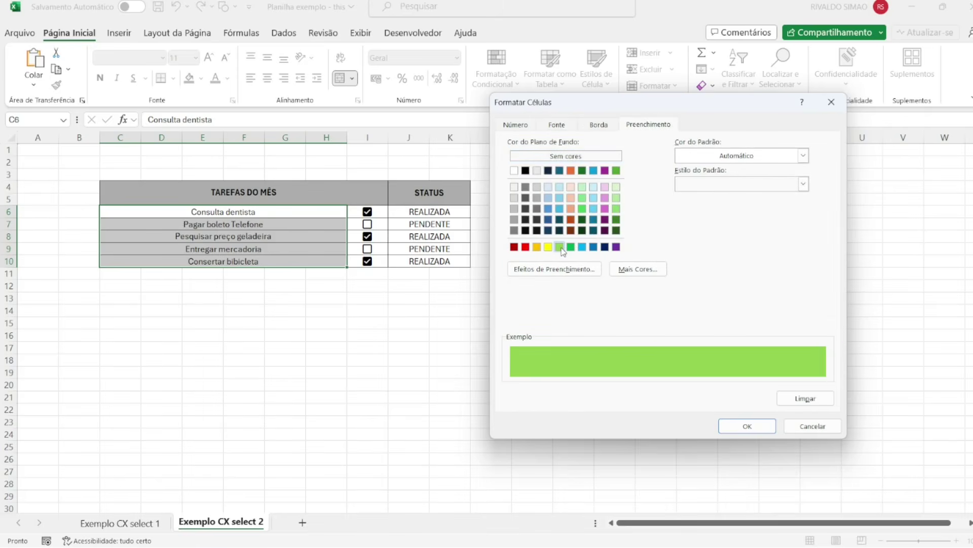
pyautogui.click(557, 125)
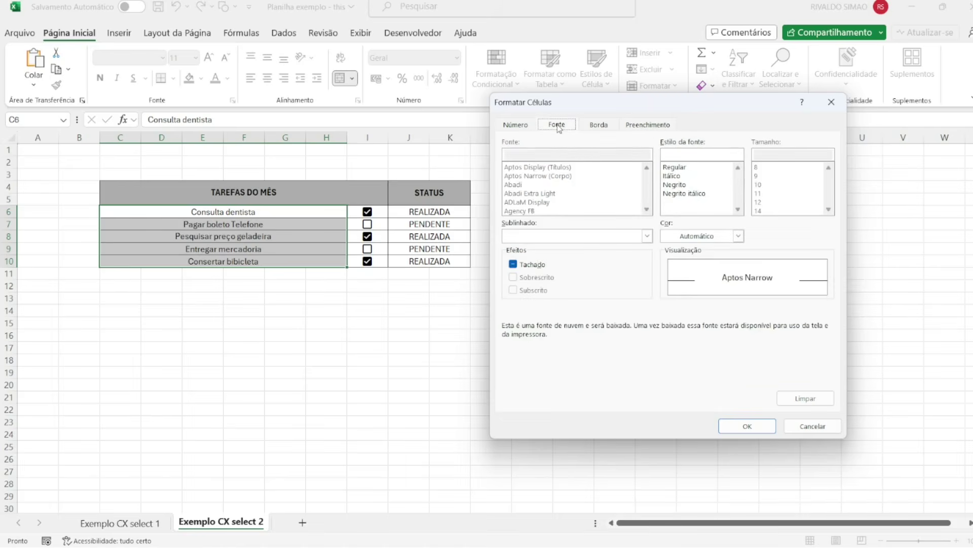
pyautogui.click(538, 266)
pyautogui.click(538, 266)
pyautogui.click(674, 184)
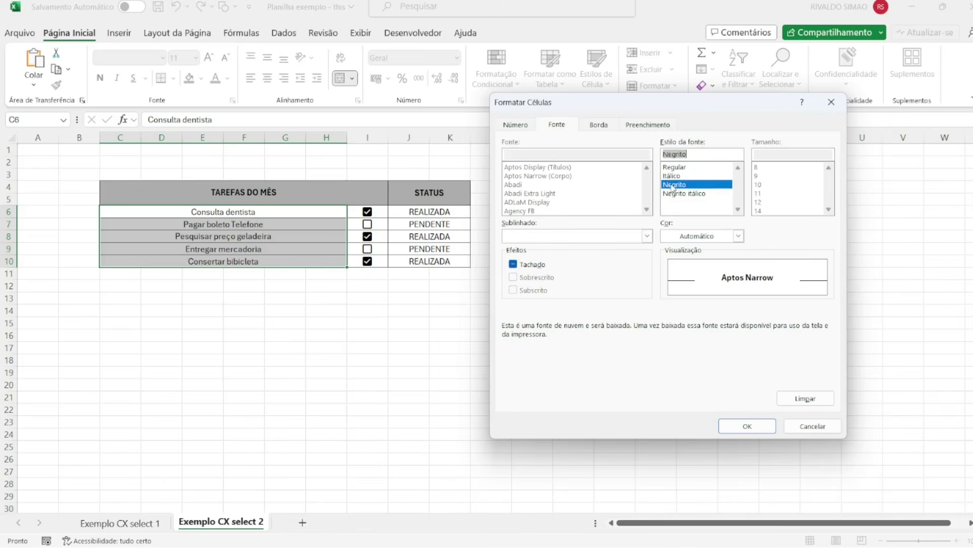
pyautogui.click(758, 426)
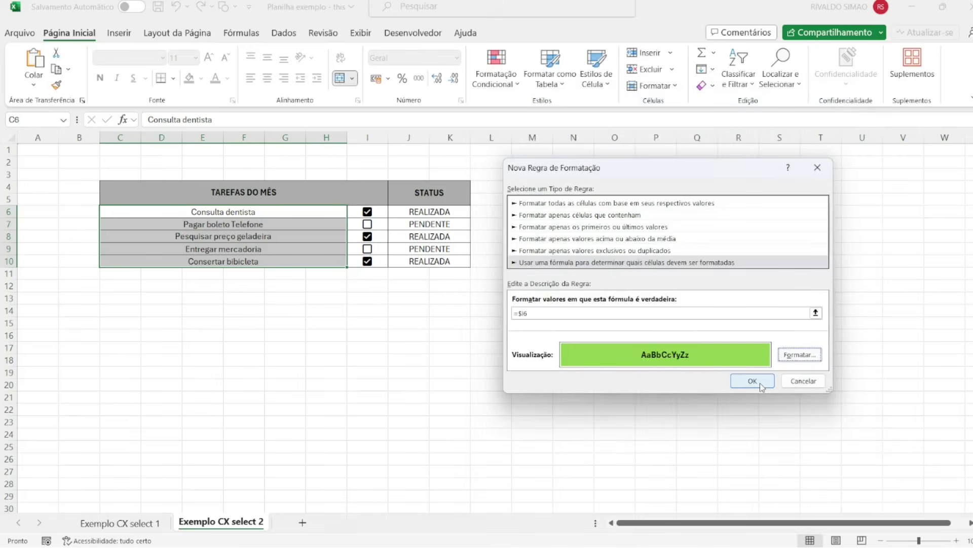
pyautogui.click(753, 381)
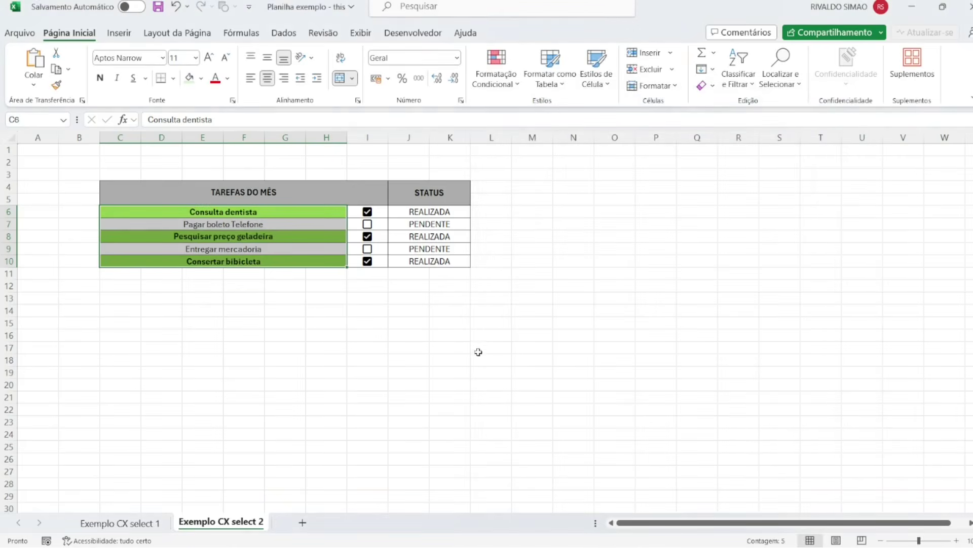
# Step: Test the formatting rule by unticking and reticking the Consulta dentista checkbox in I6
pyautogui.click(334, 335)
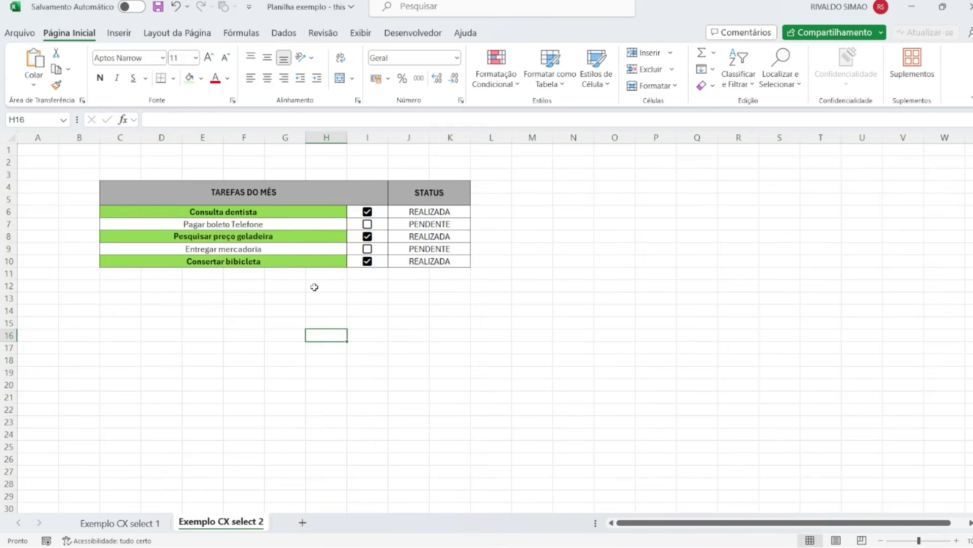
pyautogui.click(367, 211)
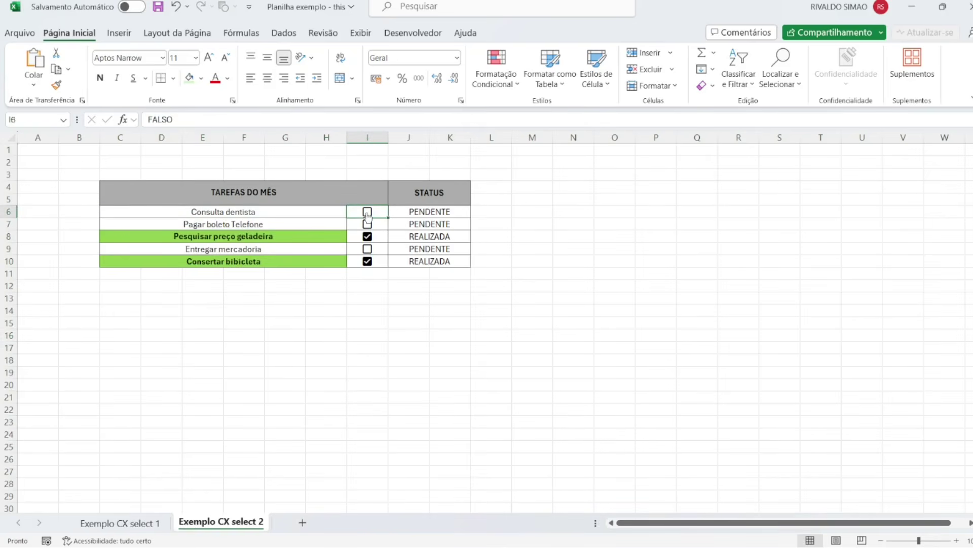
pyautogui.click(367, 212)
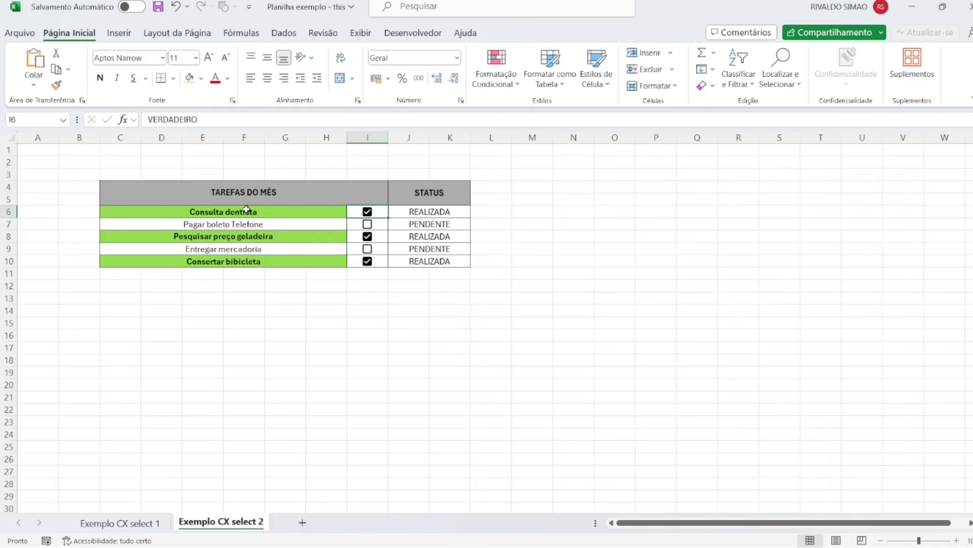
pyautogui.click(443, 213)
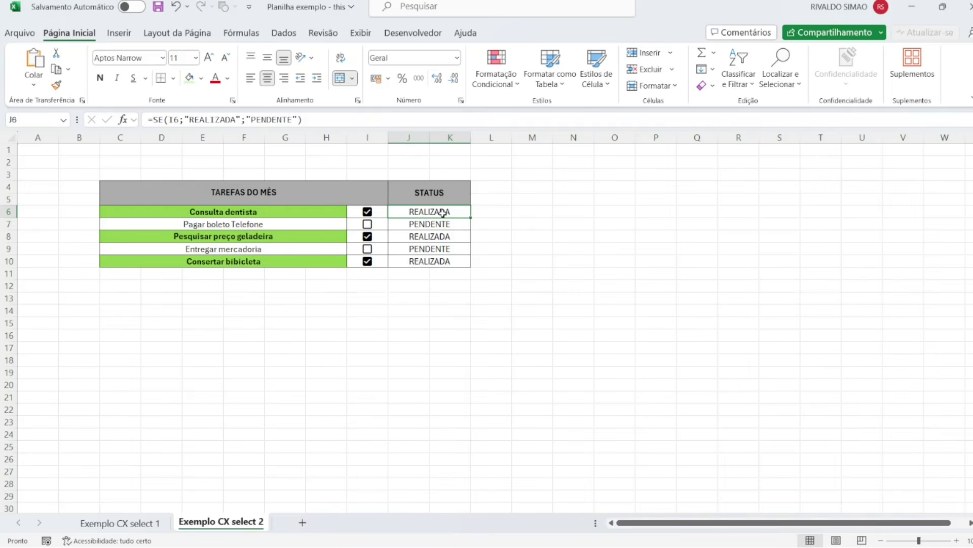
pyautogui.click(412, 346)
pyautogui.click(434, 211)
pyautogui.click(460, 285)
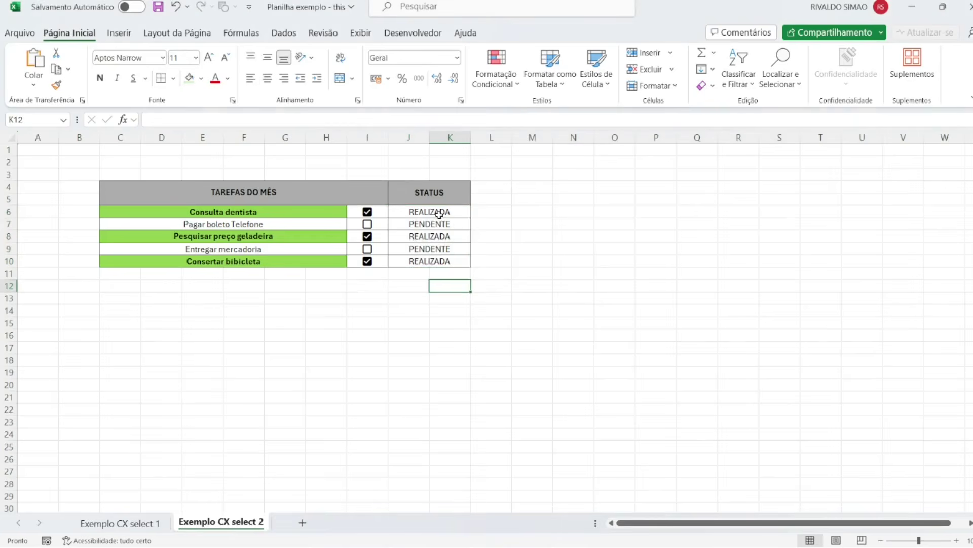
# Step: Start a new conditional formatting rule for the STATUS cells from row 6 to 10, using a formula to determine the formatted cells
pyautogui.moveTo(442, 211); pyautogui.dragTo(446, 260)
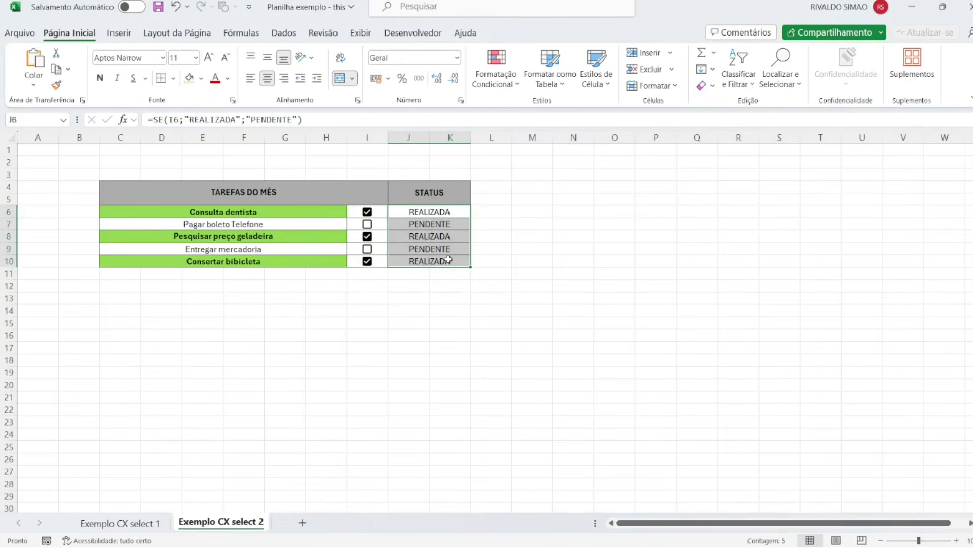
pyautogui.moveTo(445, 213); pyautogui.dragTo(449, 260)
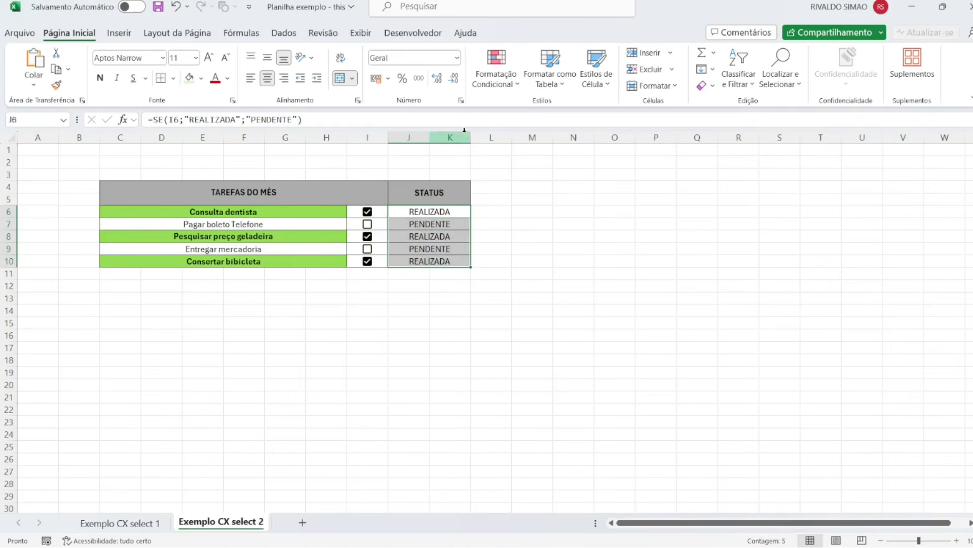
pyautogui.click(519, 90)
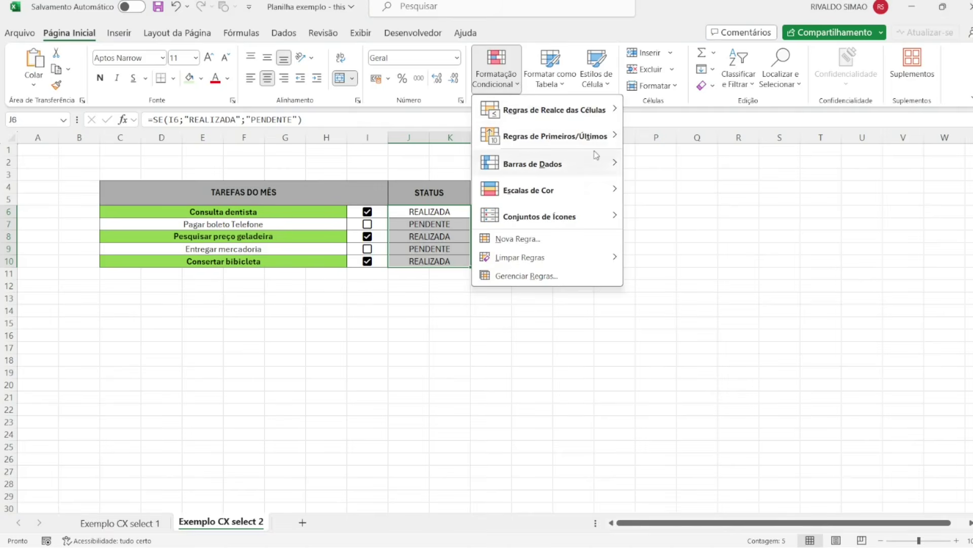
pyautogui.moveTo(600, 197)
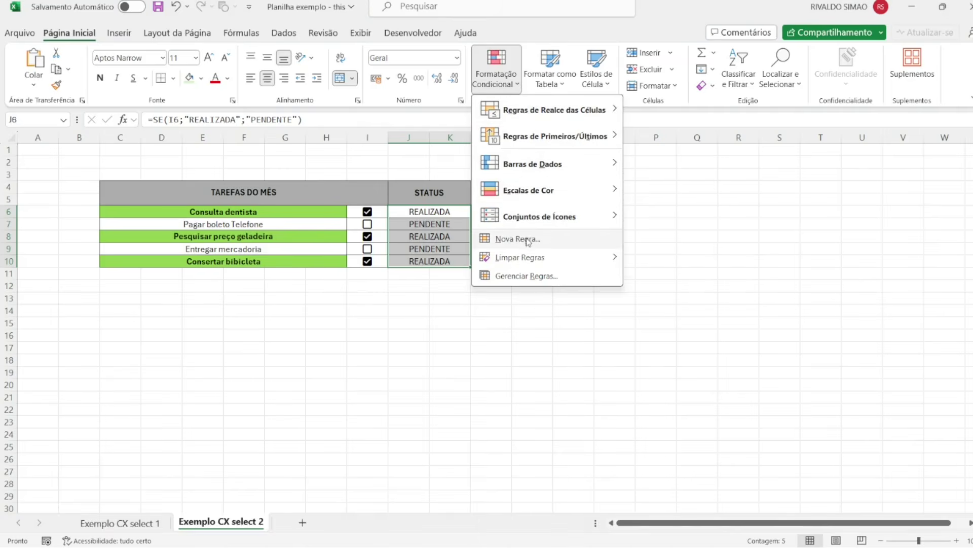
pyautogui.click(528, 242)
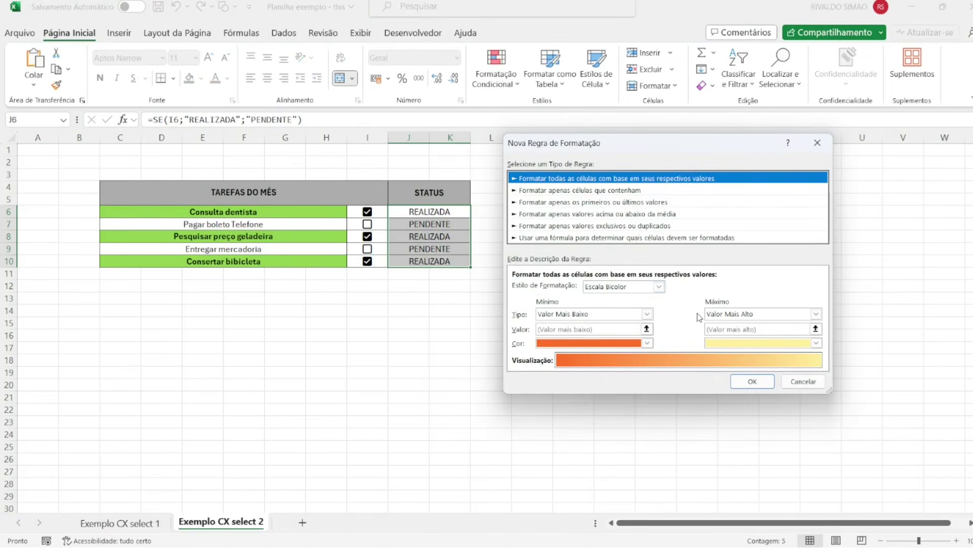
pyautogui.click(558, 238)
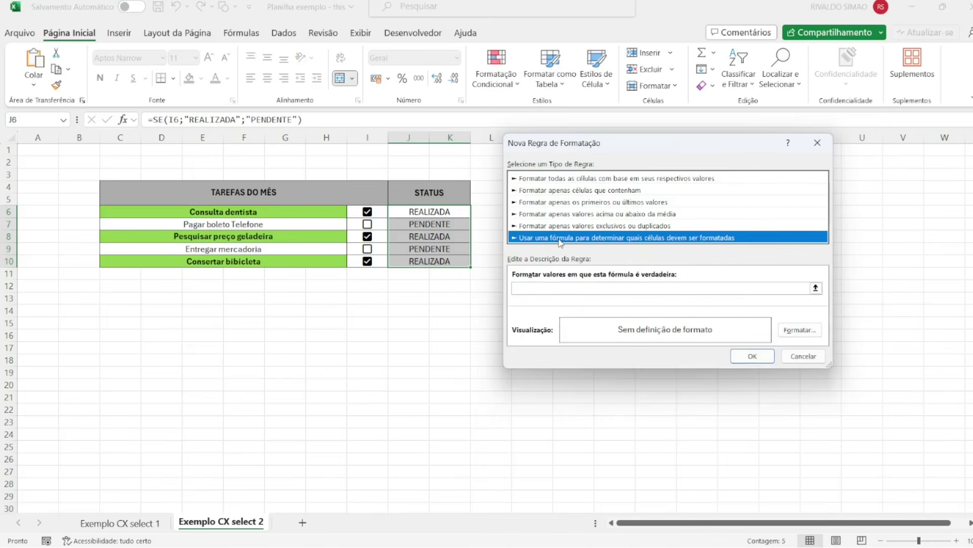
# Step: Enter =$I6=VERDADEIRO as the rule's formula, referencing the Consulta dentista checkbox with only the column locked
pyautogui.click(815, 284)
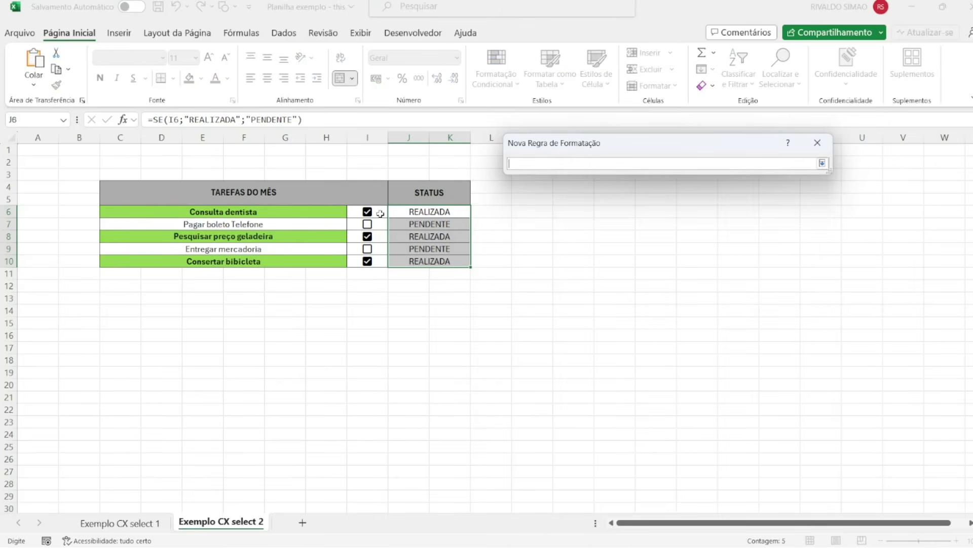
pyautogui.click(380, 214)
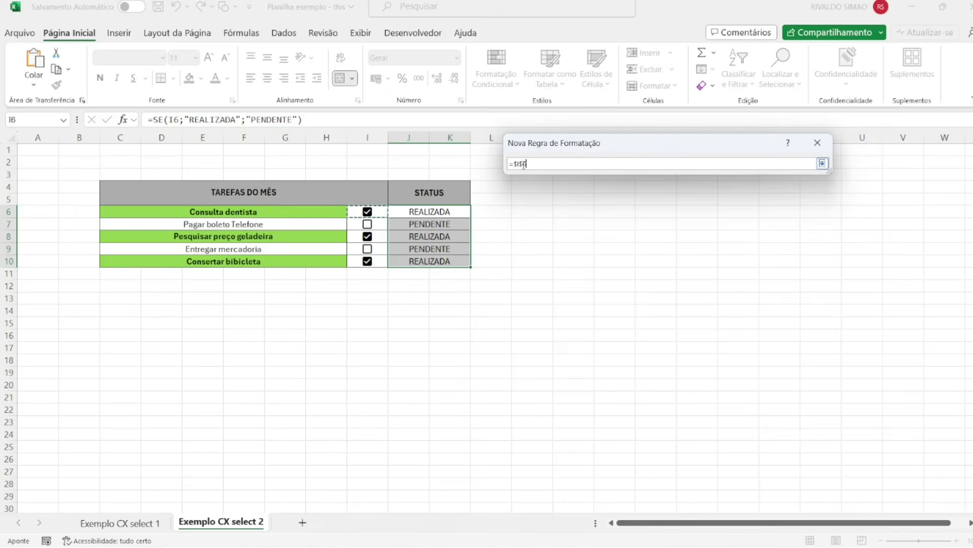
pyautogui.press('F4')
pyautogui.press('F4')
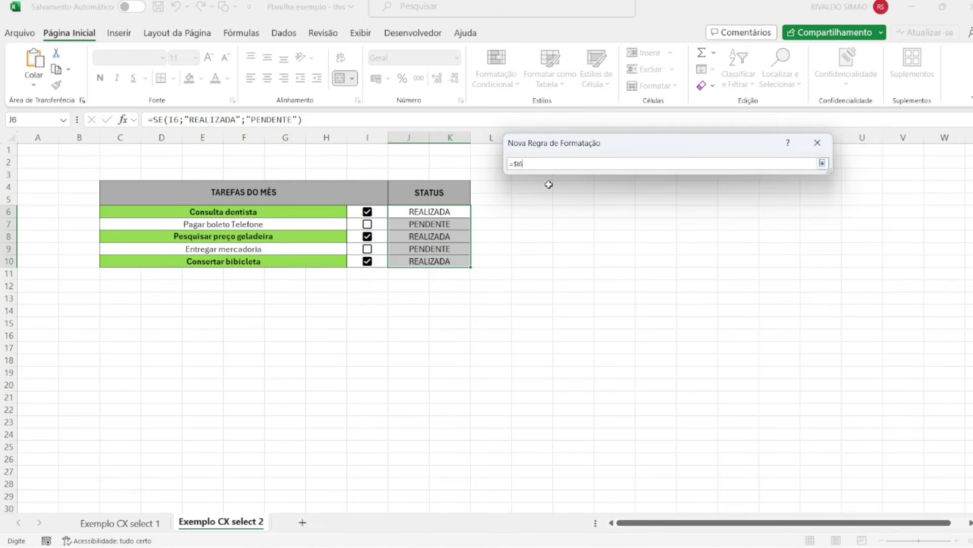
pyautogui.write('=VERDADEIRO')
pyautogui.click(822, 163)
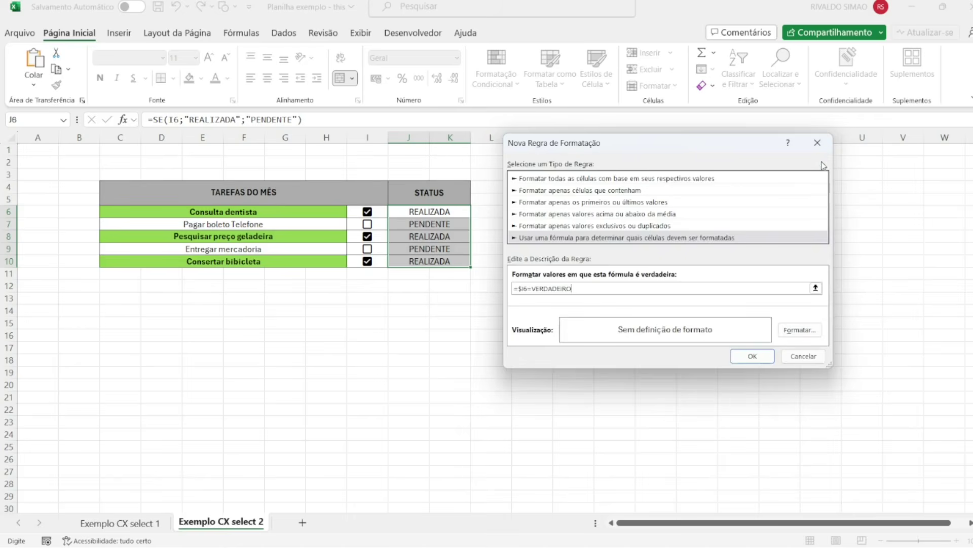
# Step: Give the rule a white-to-dark-blue two-colour gradient fill with Diagonal p/ baixo shading, and apply it to the STATUS cells
pyautogui.click(800, 330)
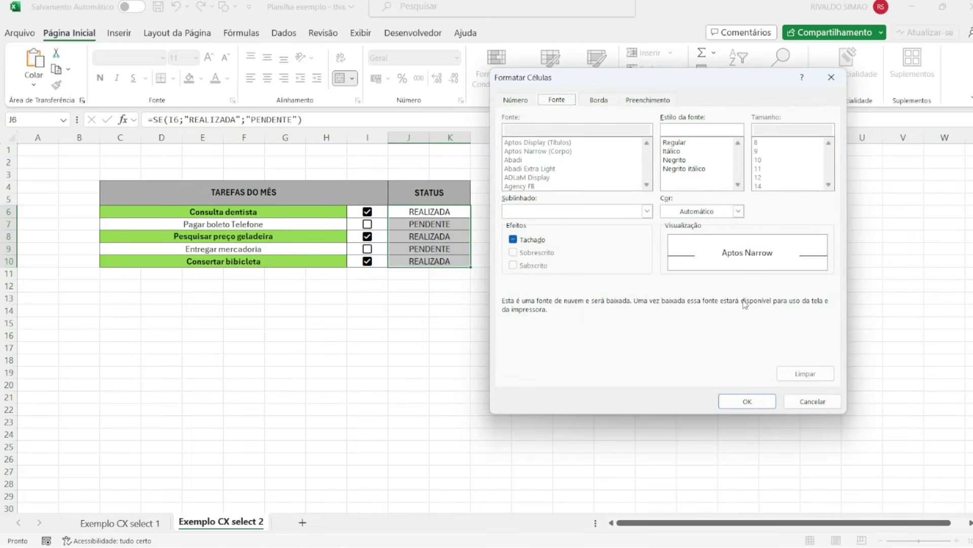
pyautogui.click(647, 101)
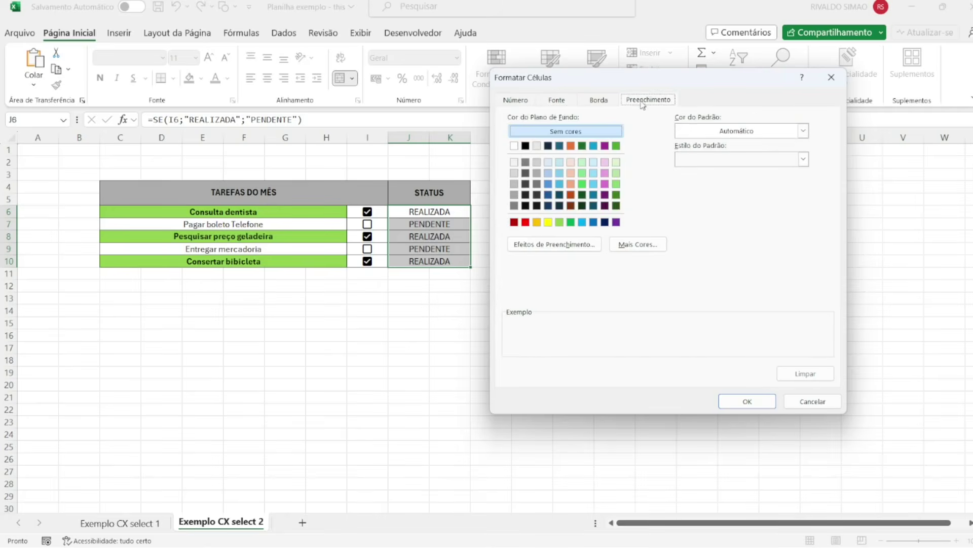
pyautogui.click(582, 223)
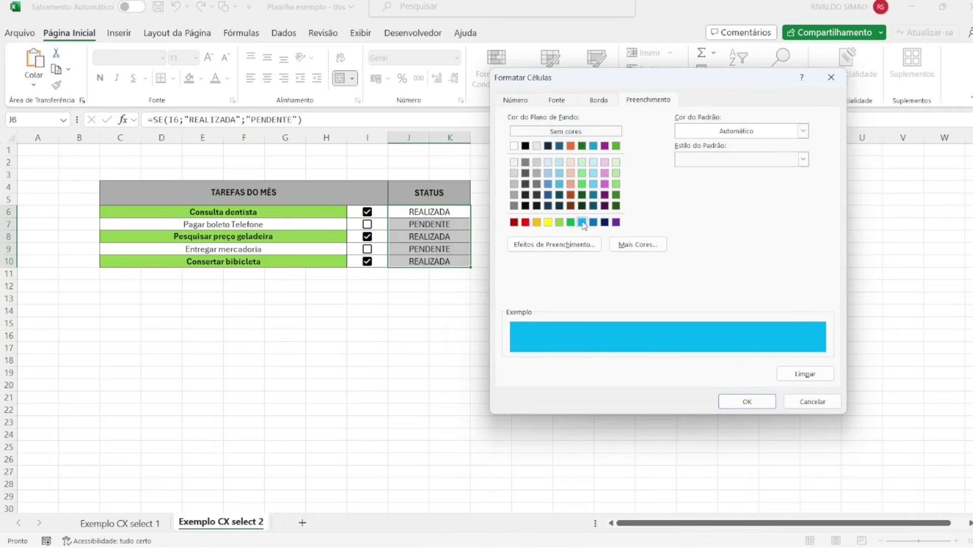
pyautogui.click(582, 244)
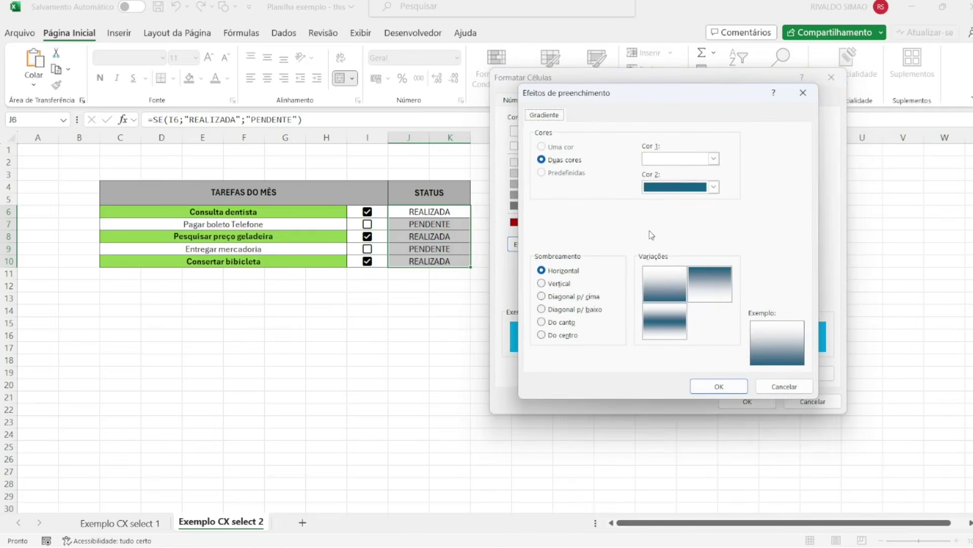
pyautogui.click(566, 310)
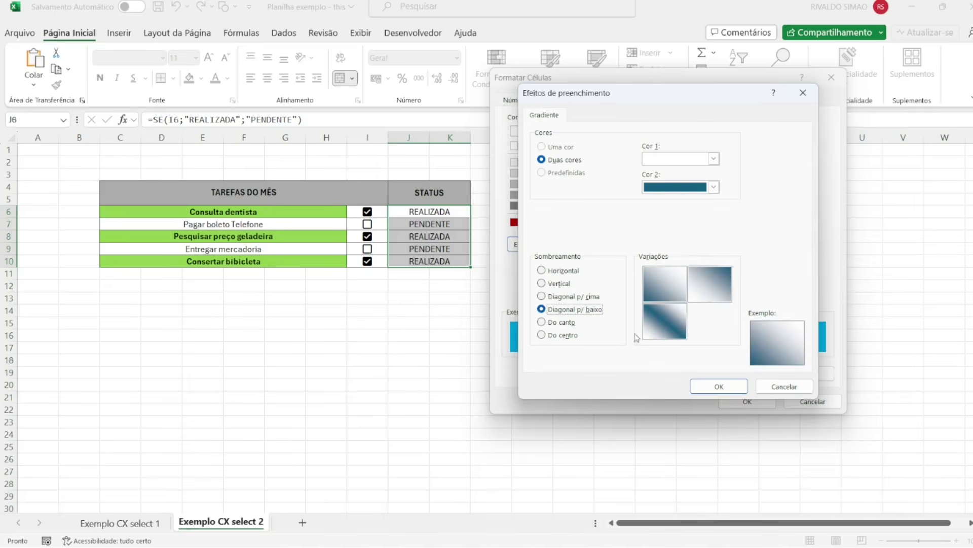
pyautogui.click(717, 389)
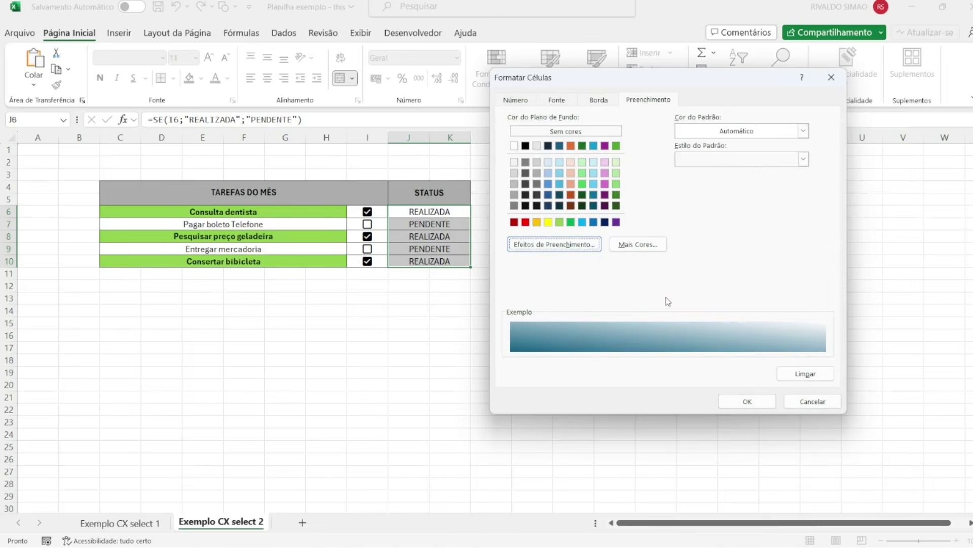
pyautogui.click(747, 402)
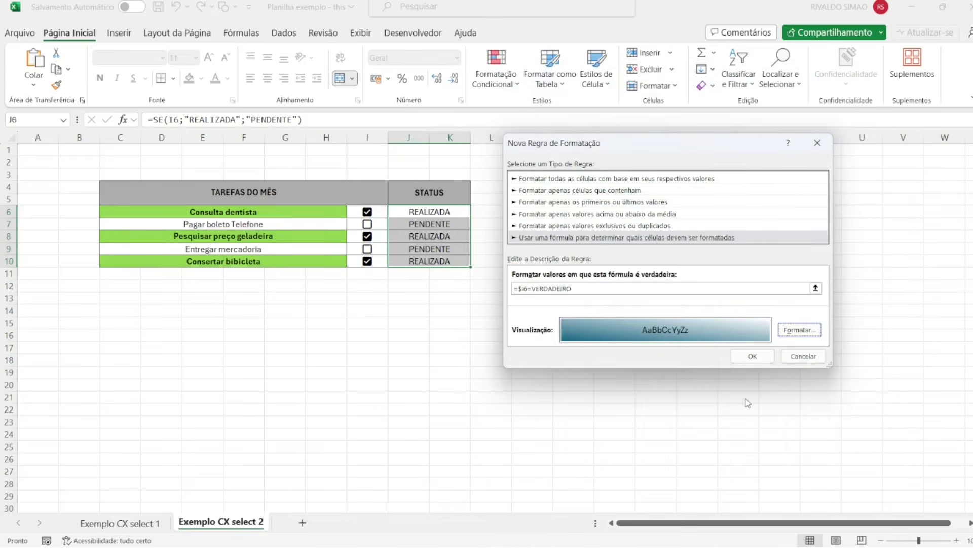
pyautogui.click(747, 356)
pyautogui.click(449, 298)
# Step: Start a second formula-based conditional formatting rule for the STATUS cells from row 6 to 10
pyautogui.moveTo(445, 211); pyautogui.dragTo(447, 261)
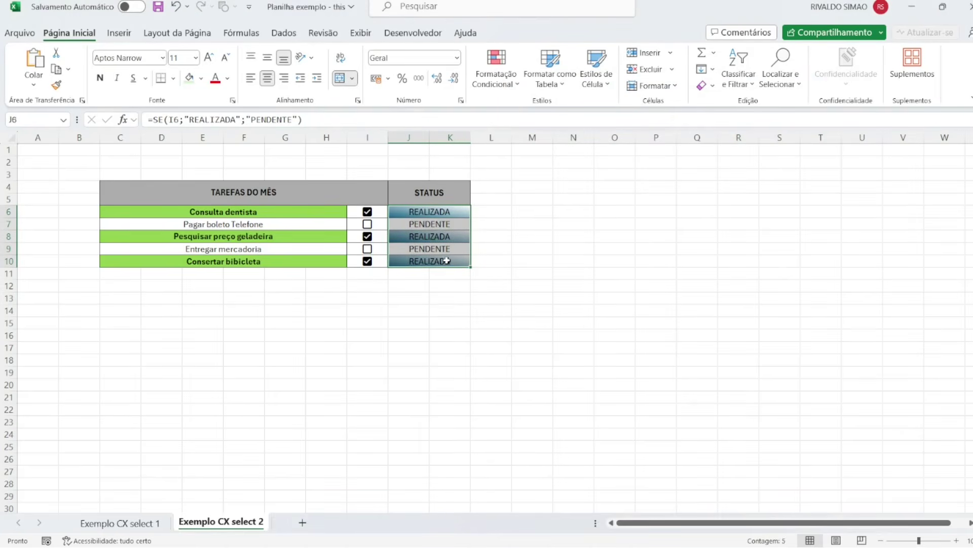
pyautogui.click(520, 89)
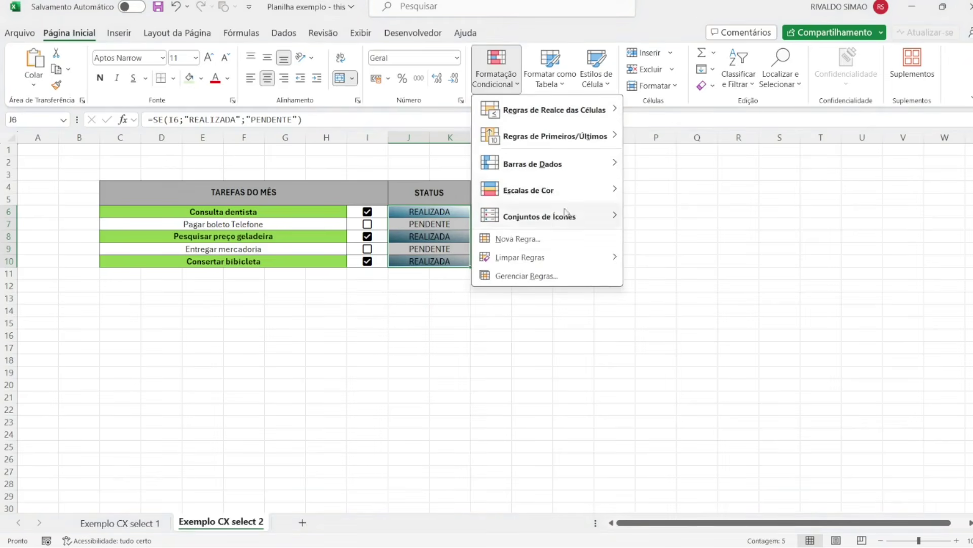
pyautogui.click(517, 239)
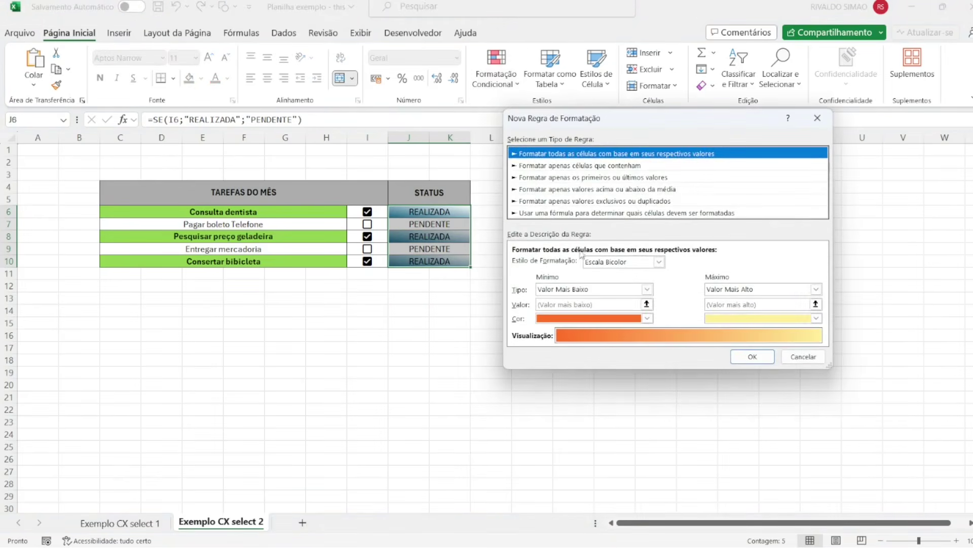
pyautogui.click(615, 213)
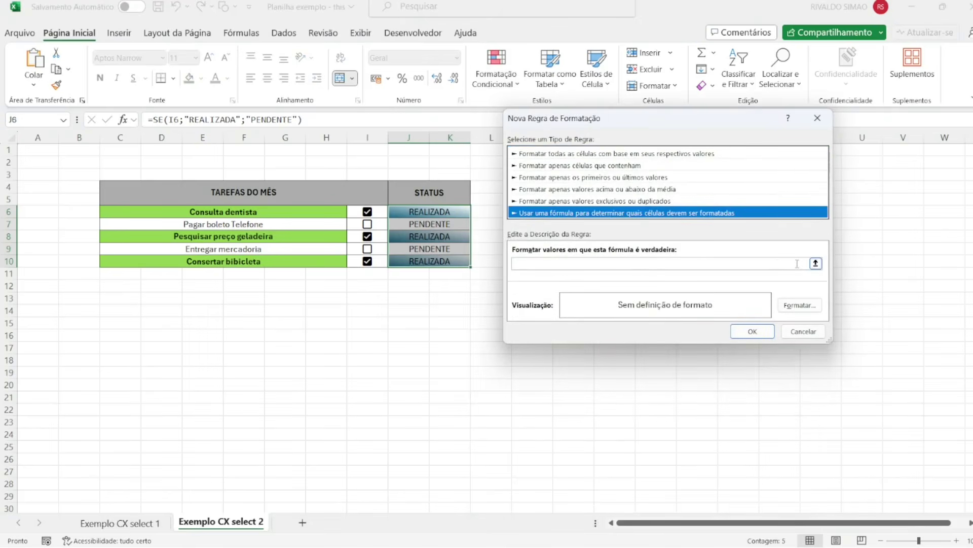
# Step: Enter =$I6=FALSO as the second rule's formula, keeping only column I locked
pyautogui.click(817, 262)
pyautogui.click(378, 213)
pyautogui.click(523, 139)
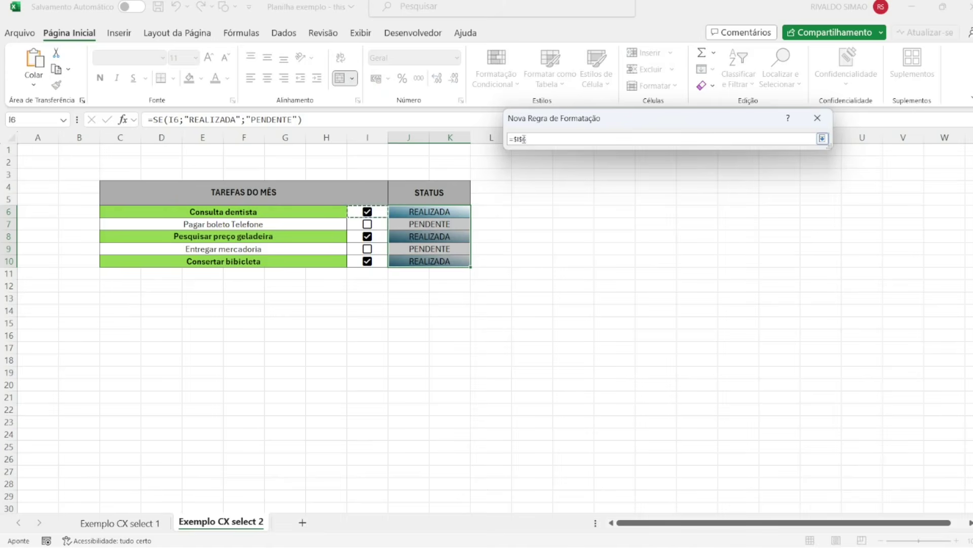
pyautogui.press('BackSpace')
pyautogui.click(823, 139)
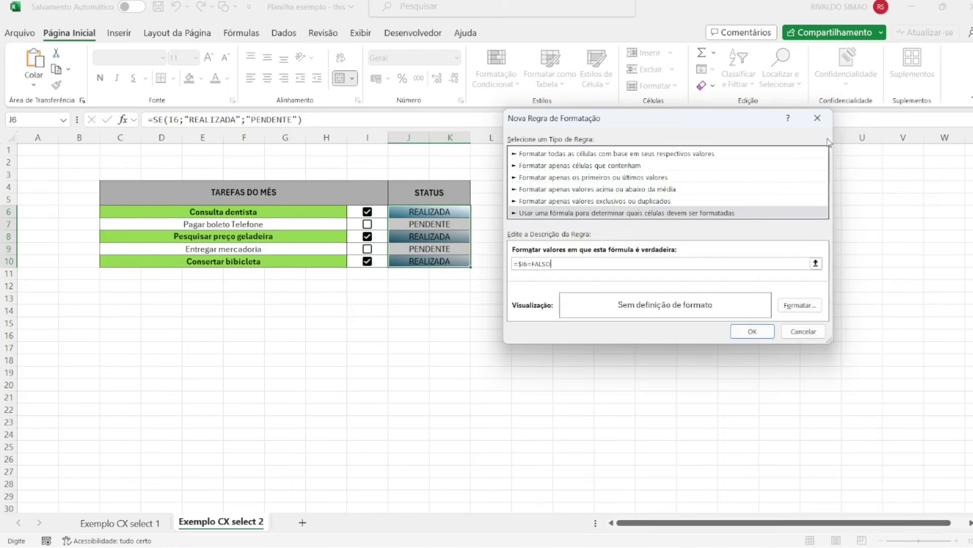
# Step: Give the second rule a white-to-red two-colour gradient fill with Vertical shading, and apply it to the STATUS cells
pyautogui.click(799, 305)
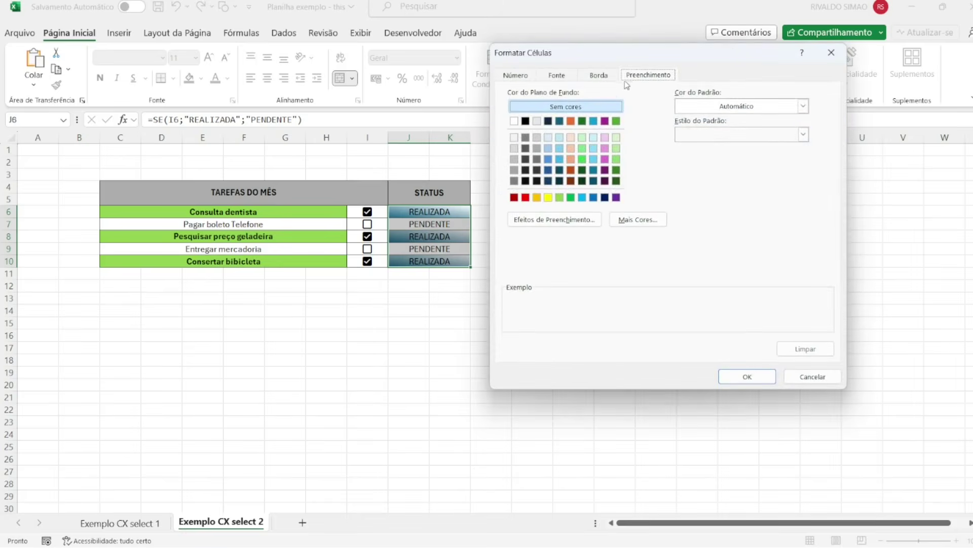
pyautogui.click(525, 198)
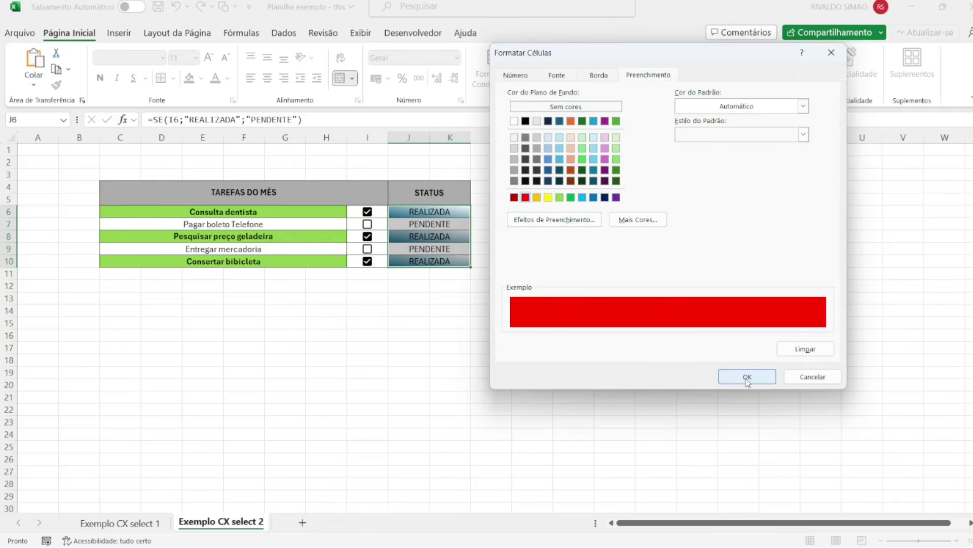
pyautogui.click(580, 219)
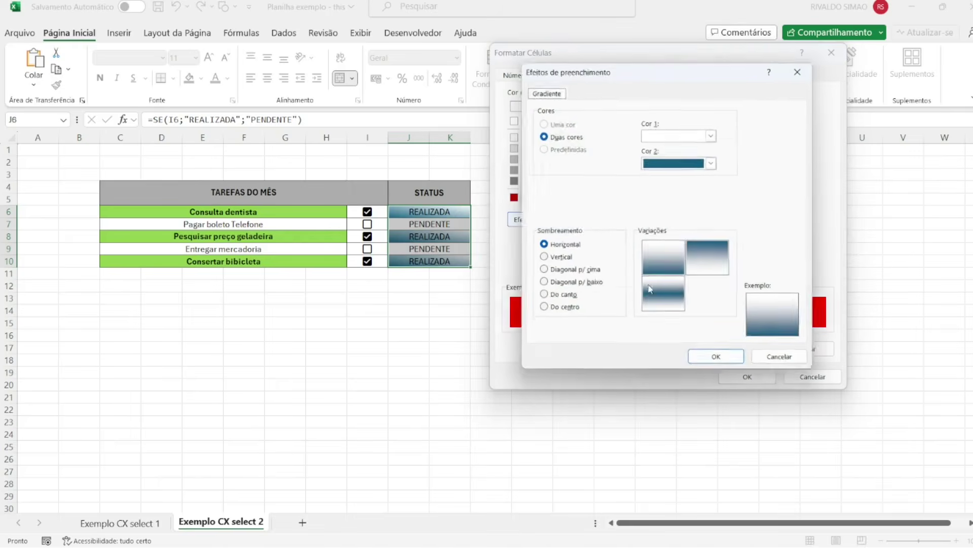
pyautogui.click(570, 260)
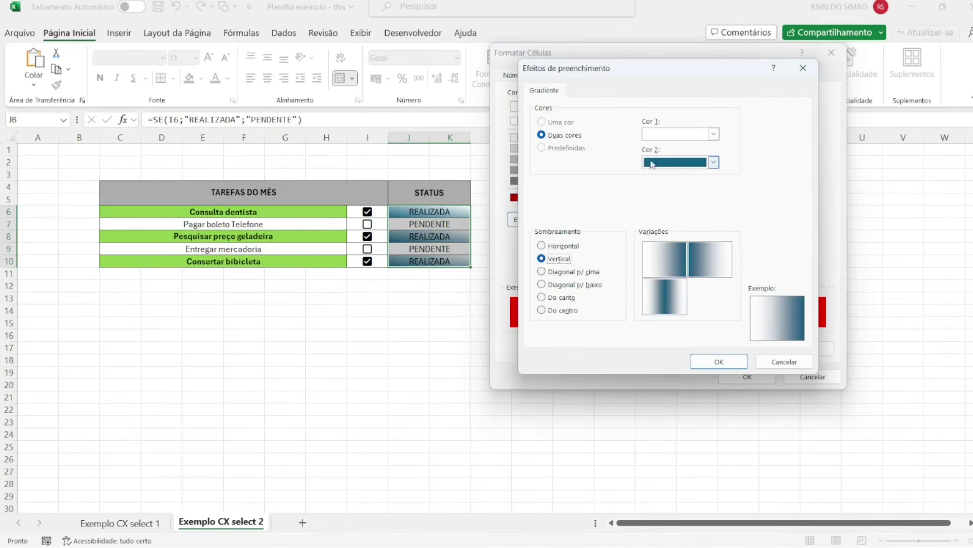
pyautogui.click(701, 163)
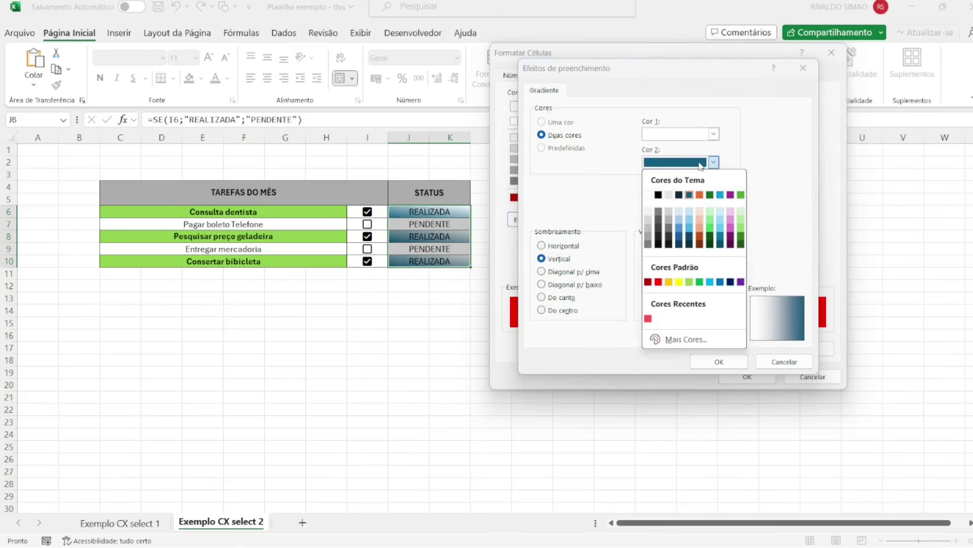
pyautogui.click(659, 280)
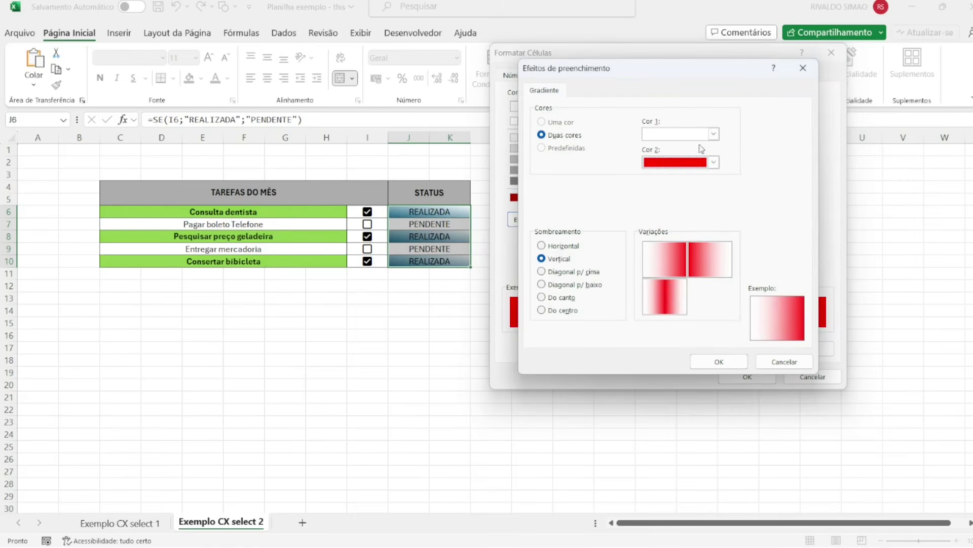
pyautogui.click(714, 135)
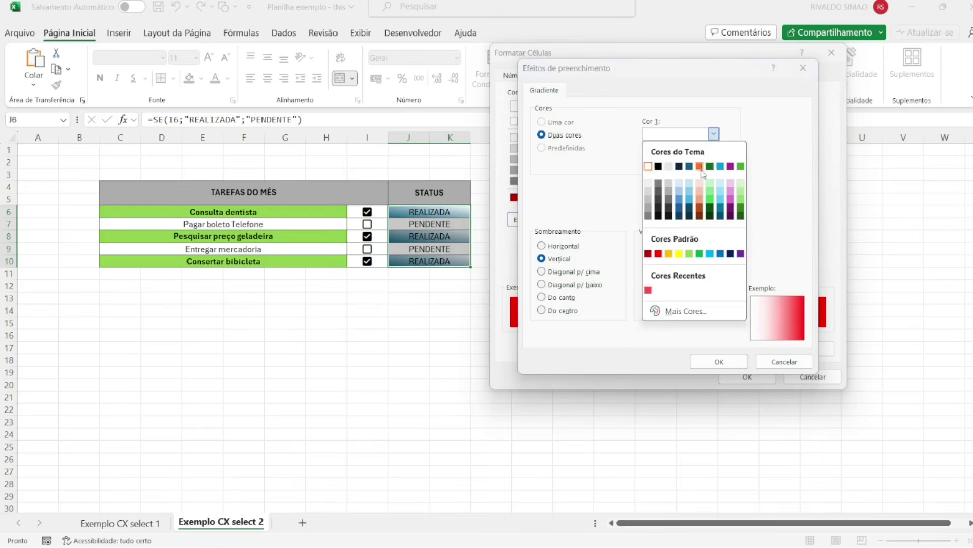
pyautogui.click(772, 197)
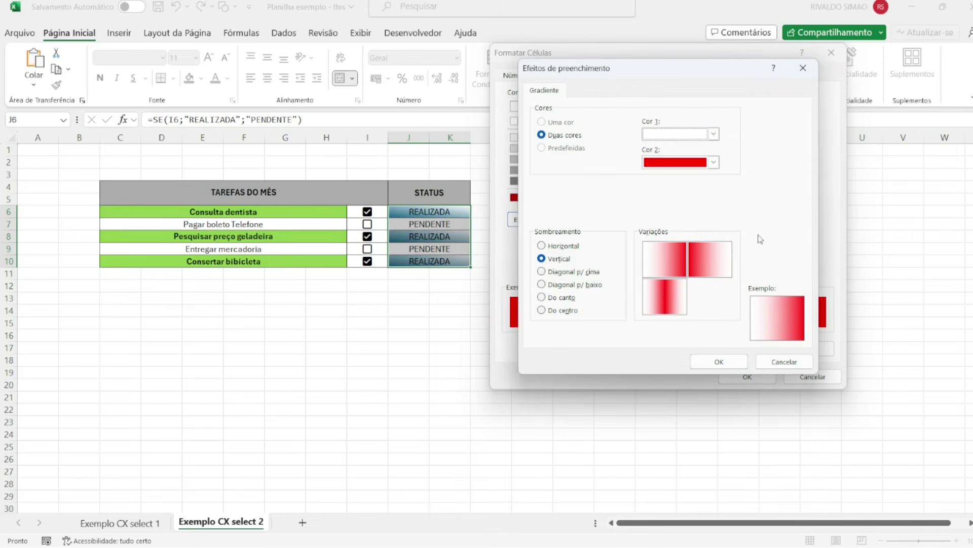
pyautogui.click(719, 361)
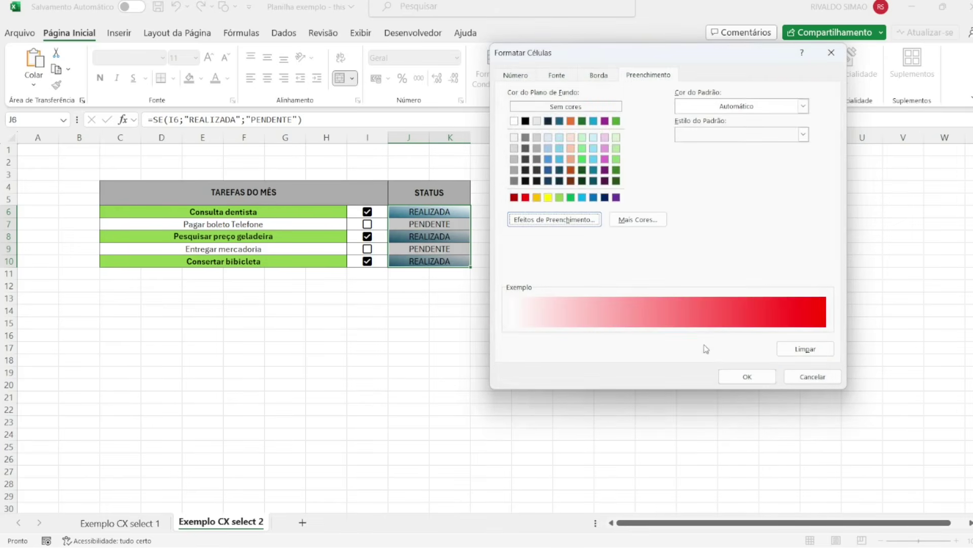
pyautogui.click(738, 376)
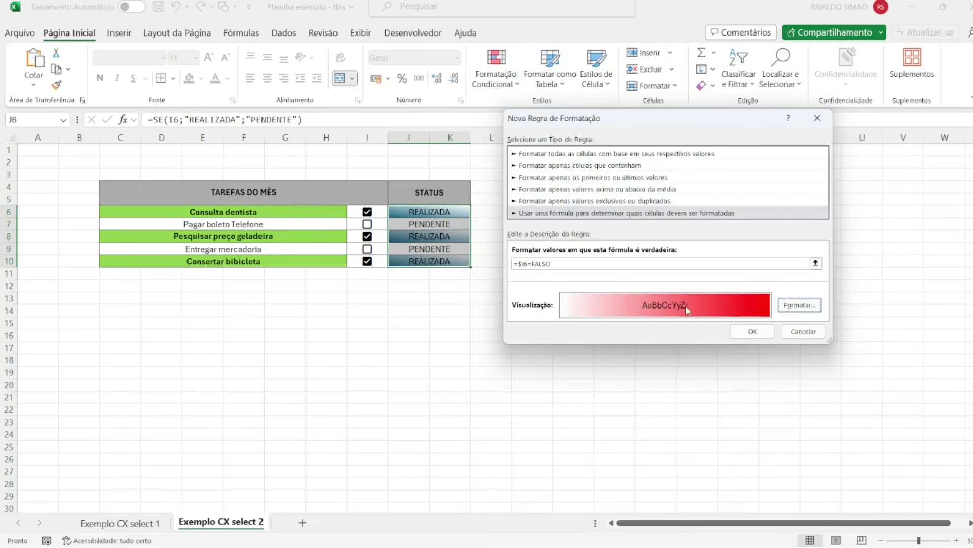
pyautogui.click(753, 331)
pyautogui.click(443, 335)
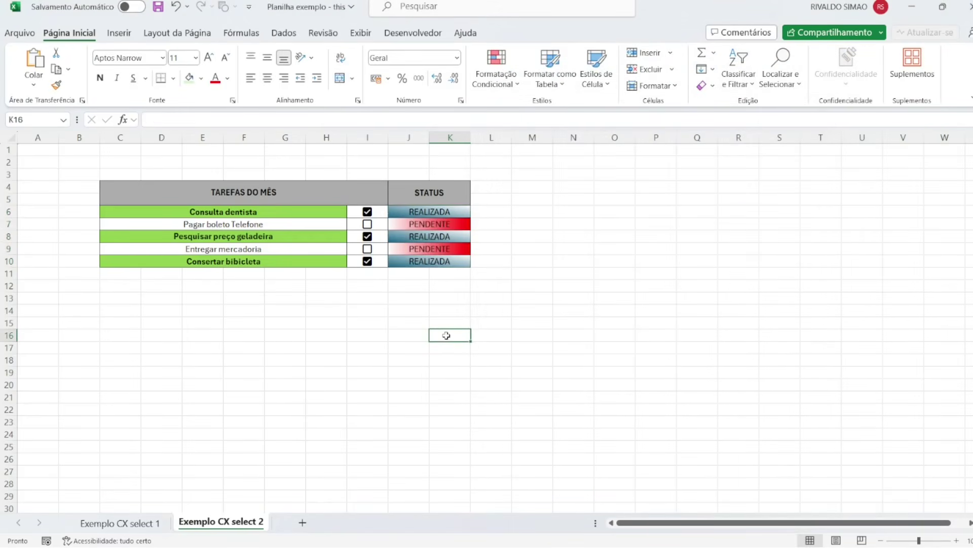
# Step: Test both status rules by ticking the Pagar boleto Telefone checkbox and unticking the Consulta dentista one
pyautogui.click(368, 226)
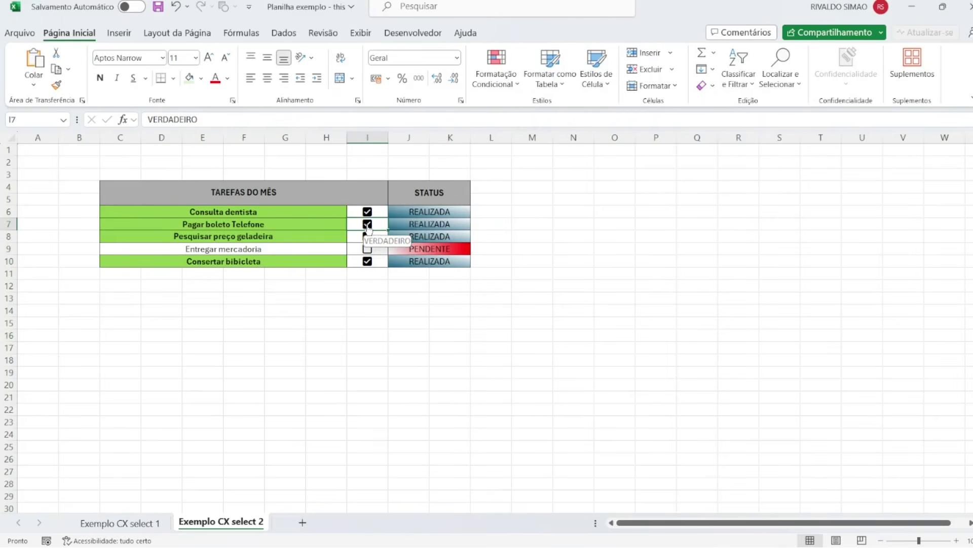
pyautogui.click(368, 213)
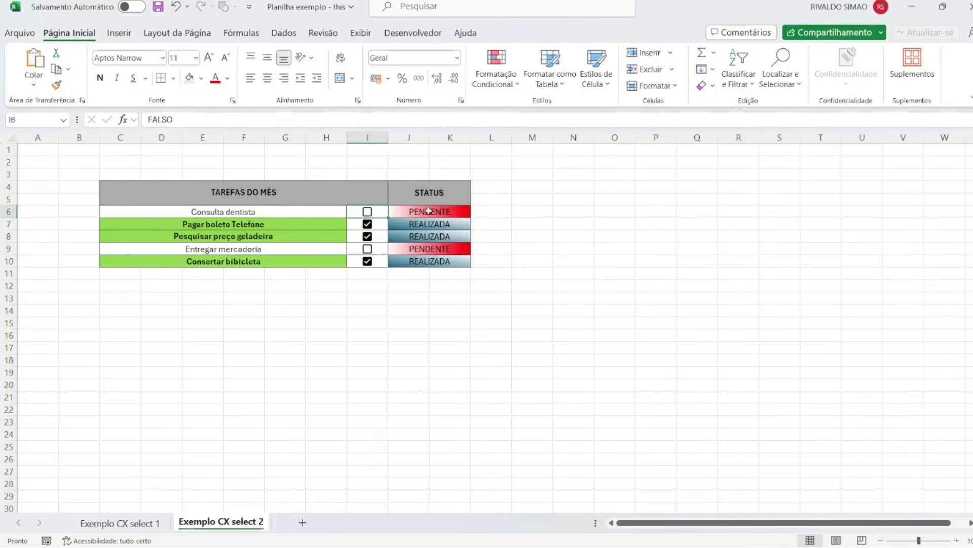